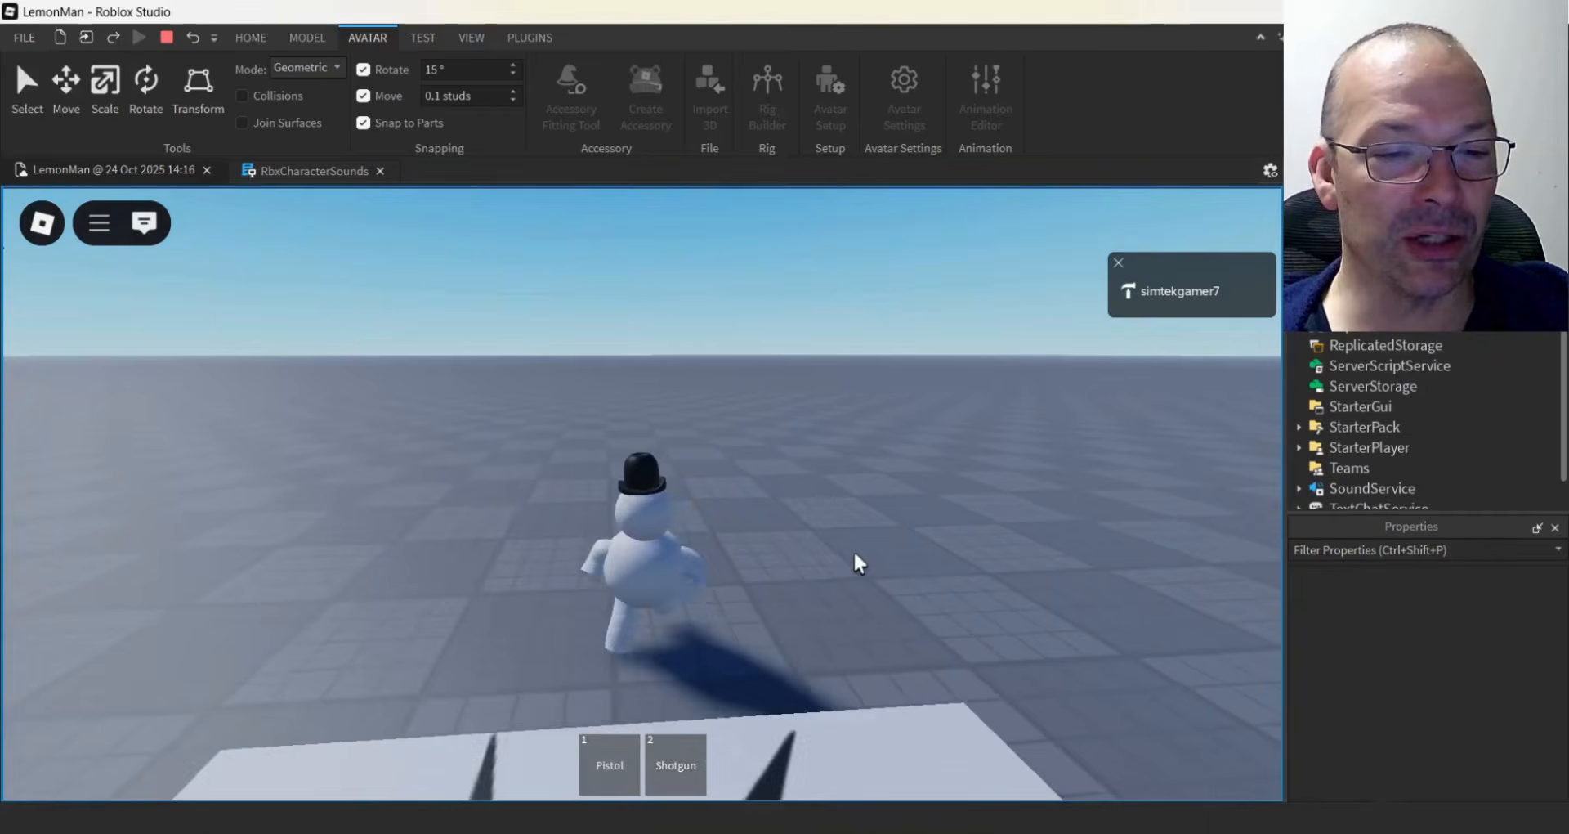
Walk the snowman avatar near the Rig and shoot at it with the Pistol and the Shotgun
key(a)
key(w)
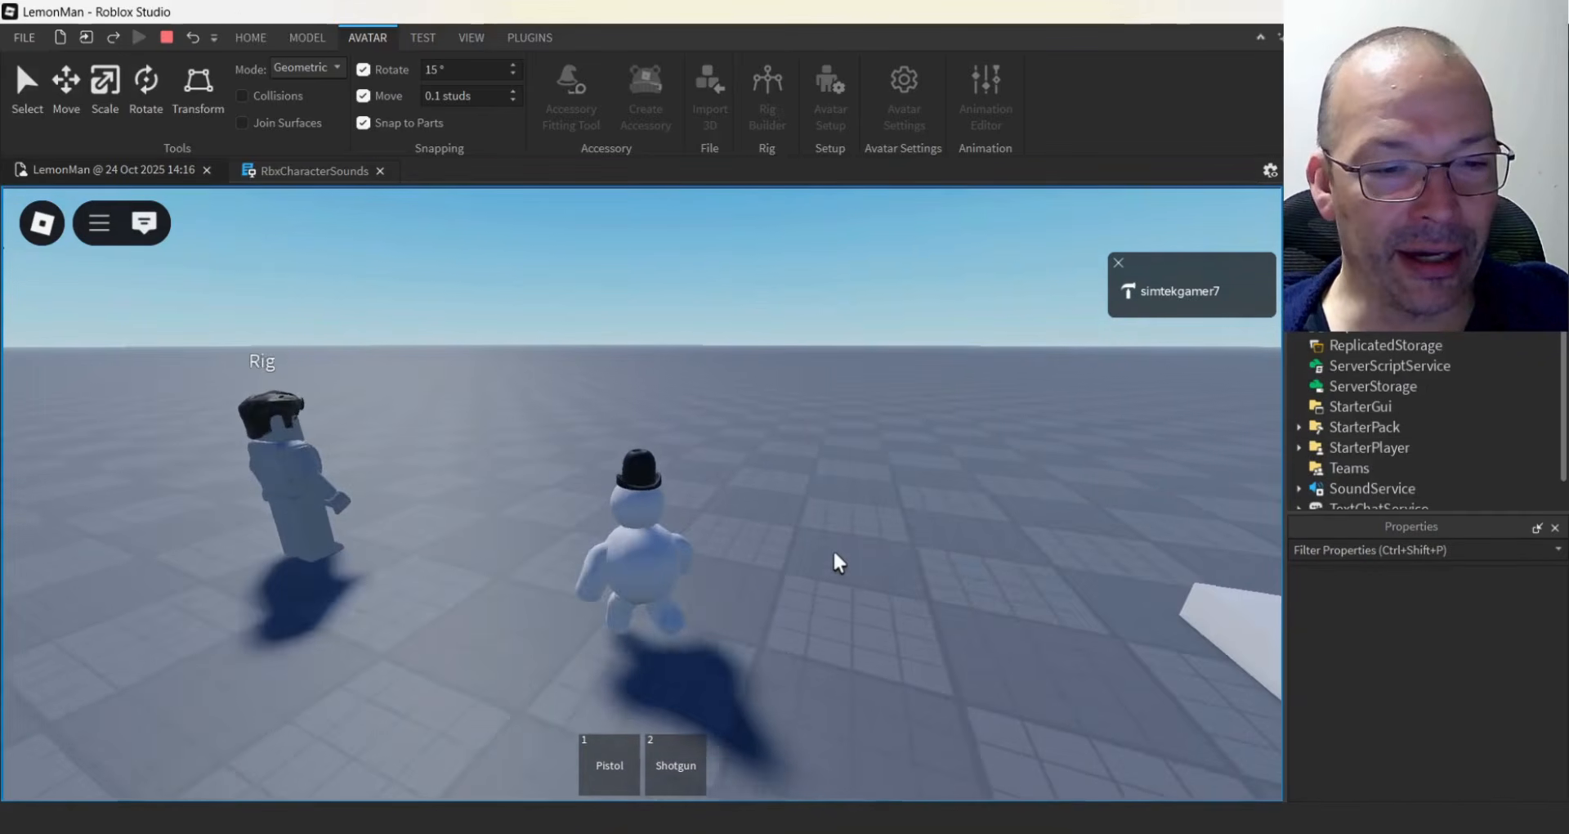
right_drag(870, 492, 870, 492)
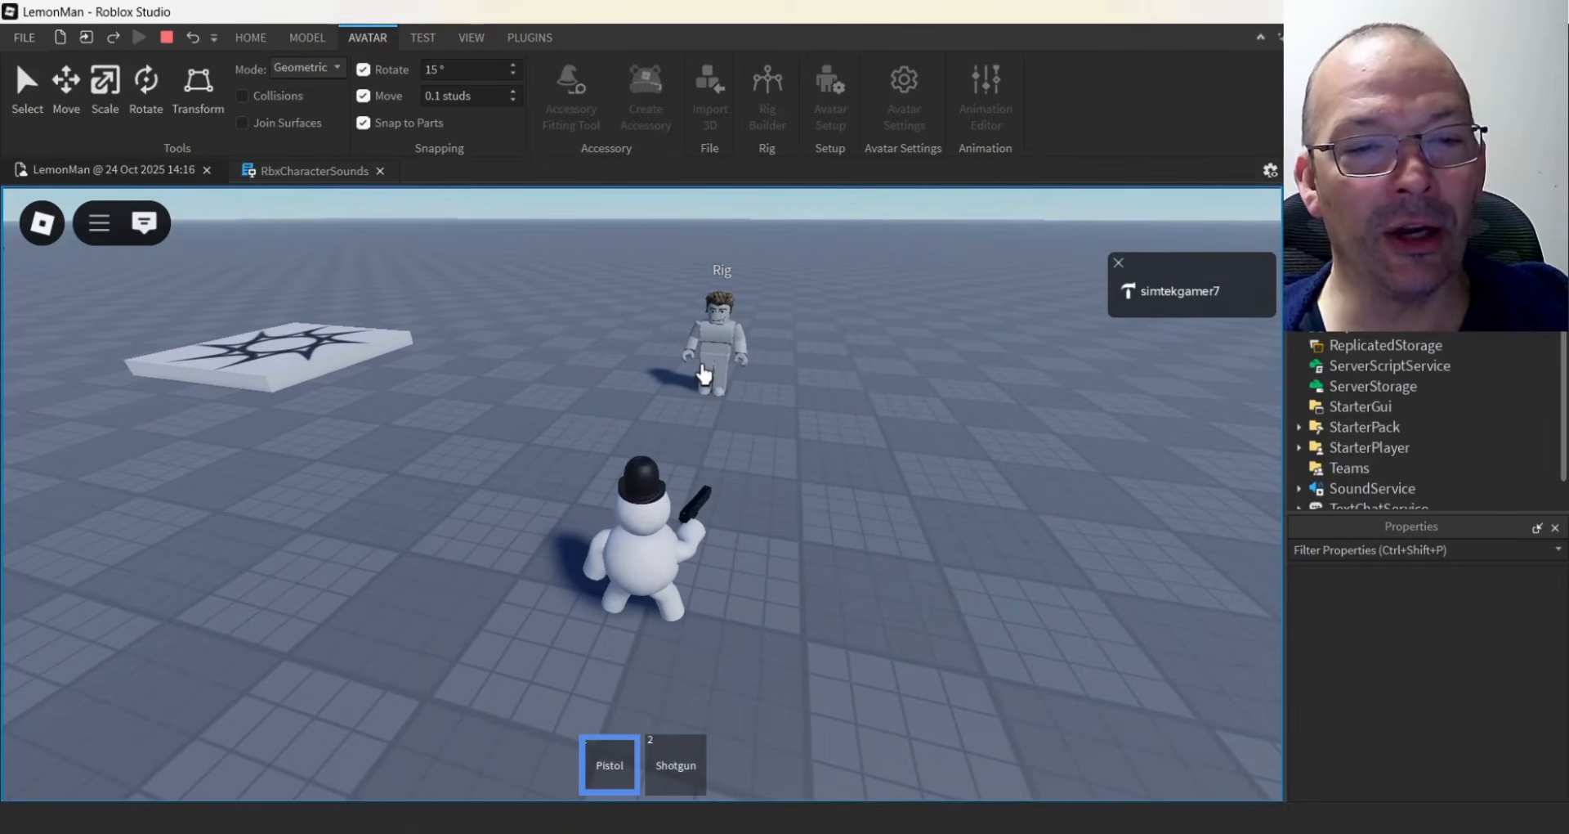
click(706, 364)
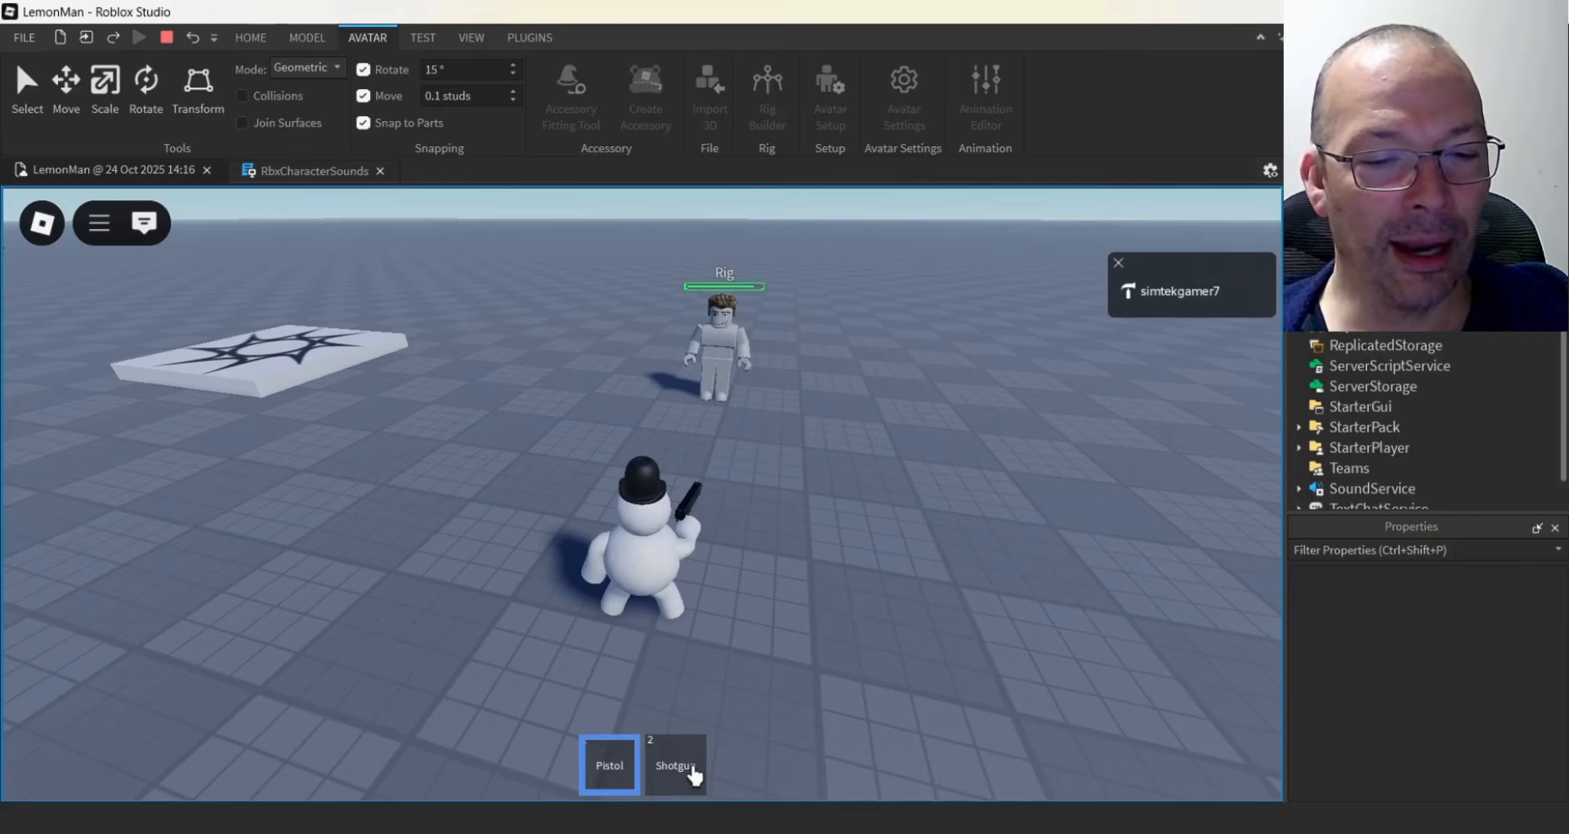
click(675, 756)
click(719, 384)
Run and jump with the snowman avatar across the baseplate to check its movement animations
right_drag(858, 515, 863, 533)
key(w)
key(space)
key(w)
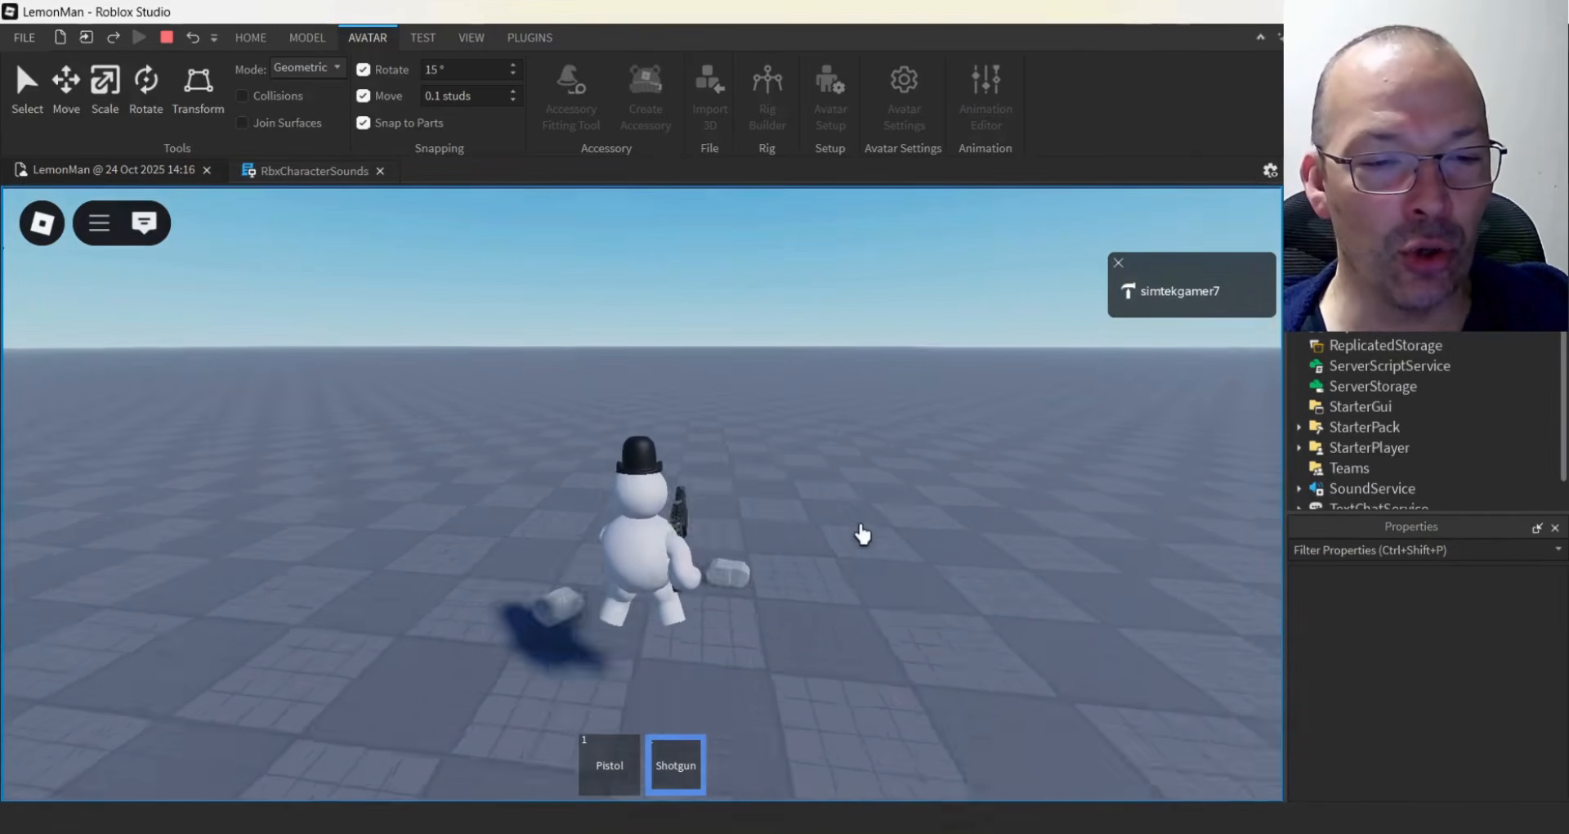
key(space)
key(s)
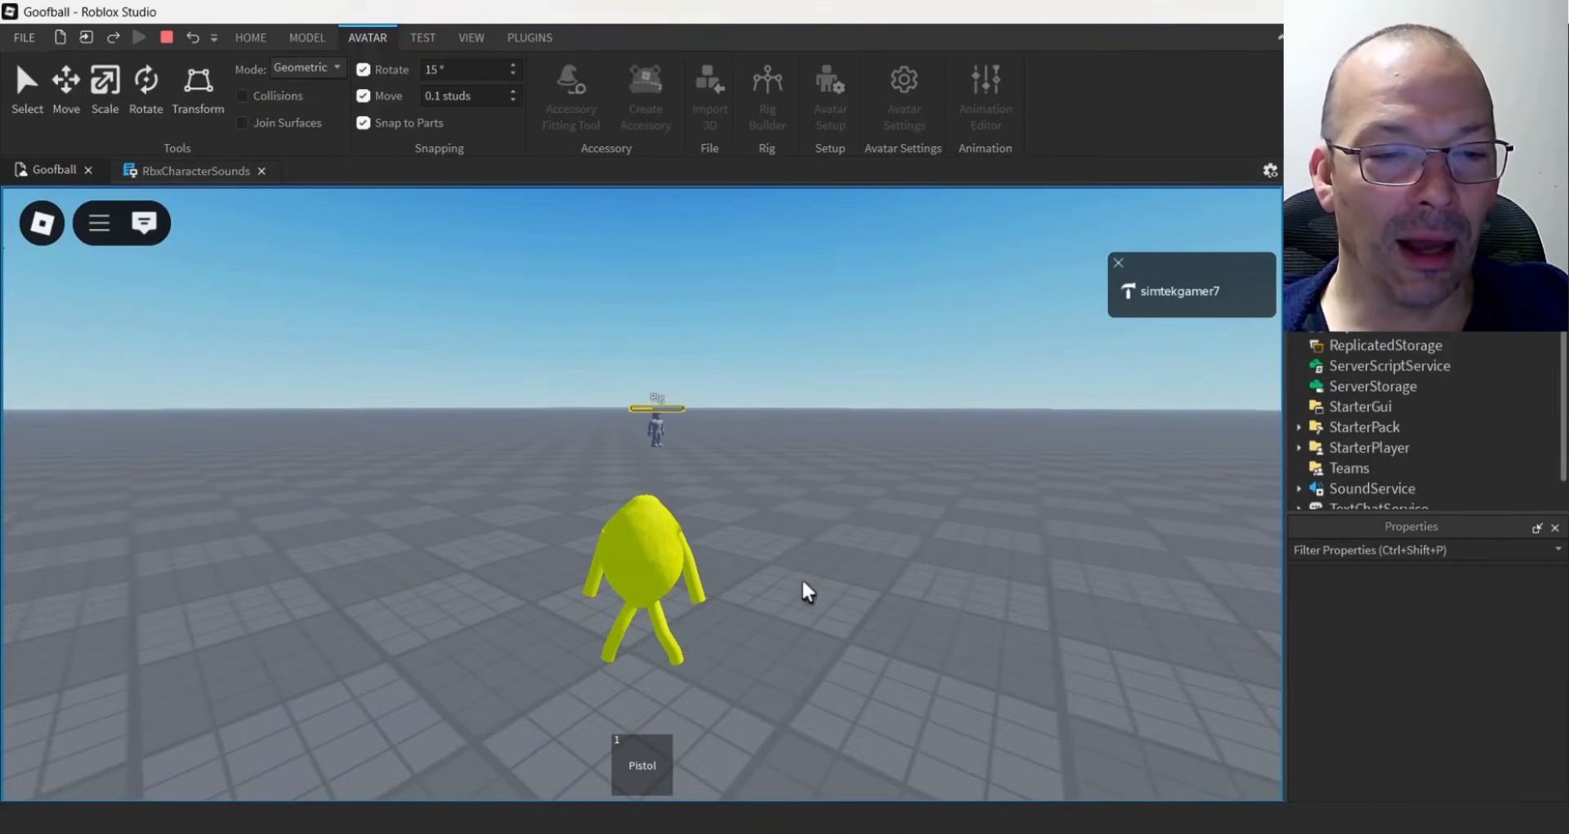
Playtest the yellow avatar in the Goofball place by walking, jumping and trying out its Pistol
right_drag(804, 582, 803, 582)
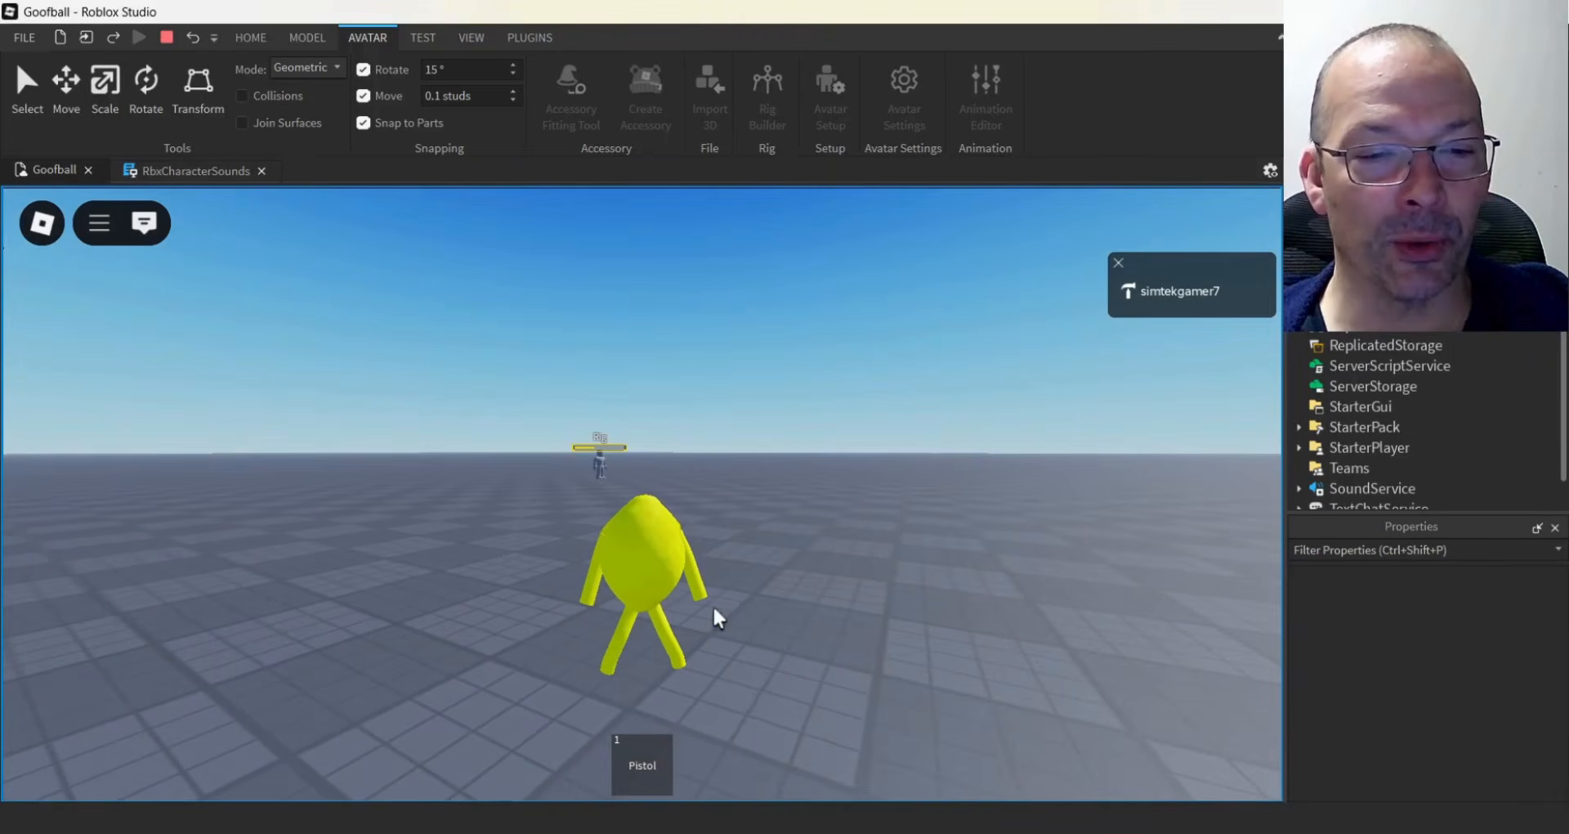
key(s)
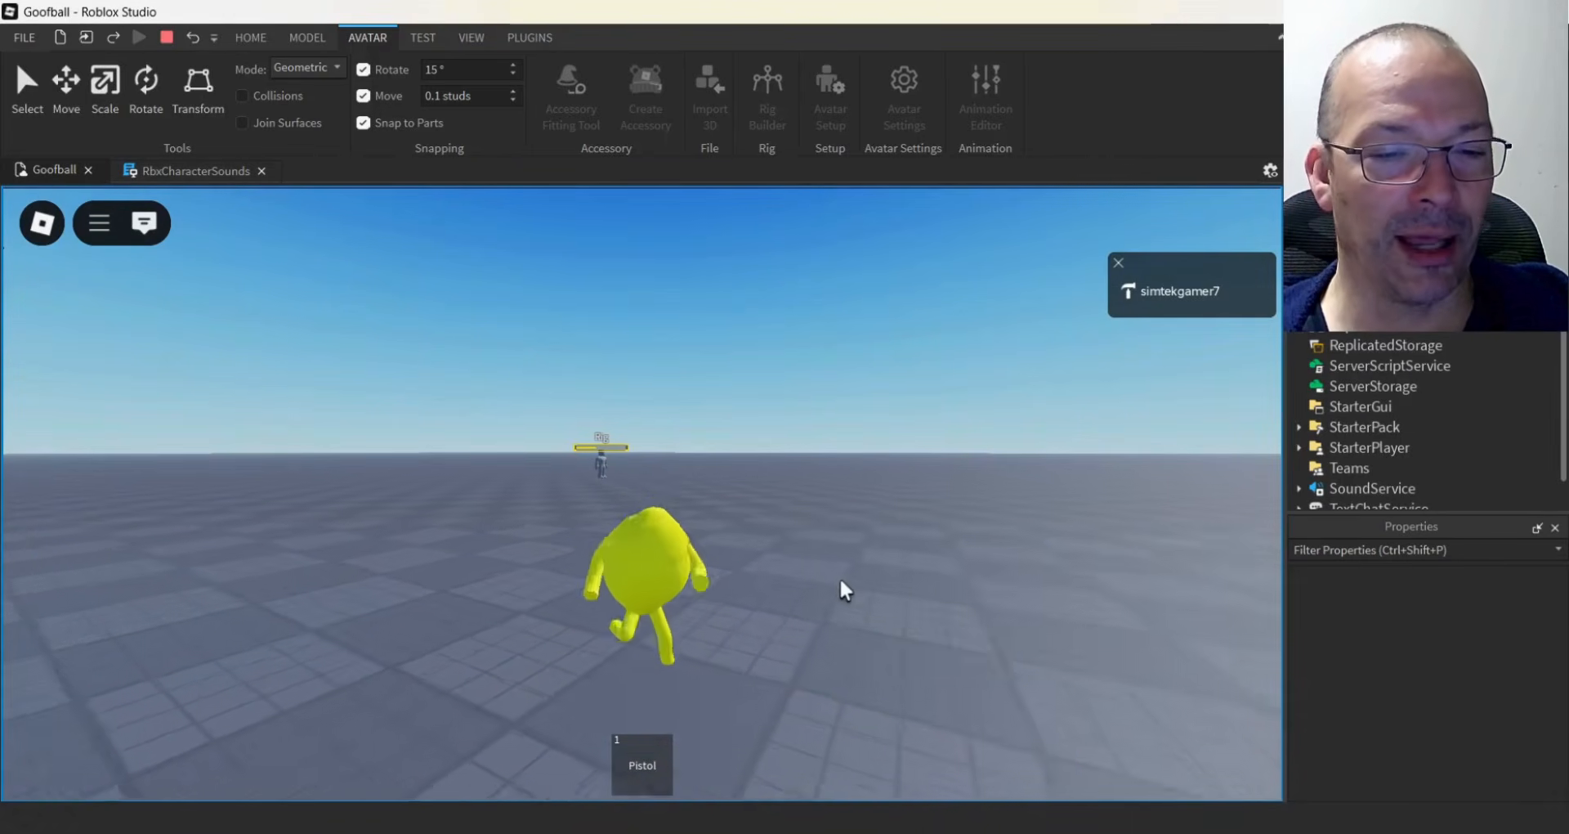
key(space)
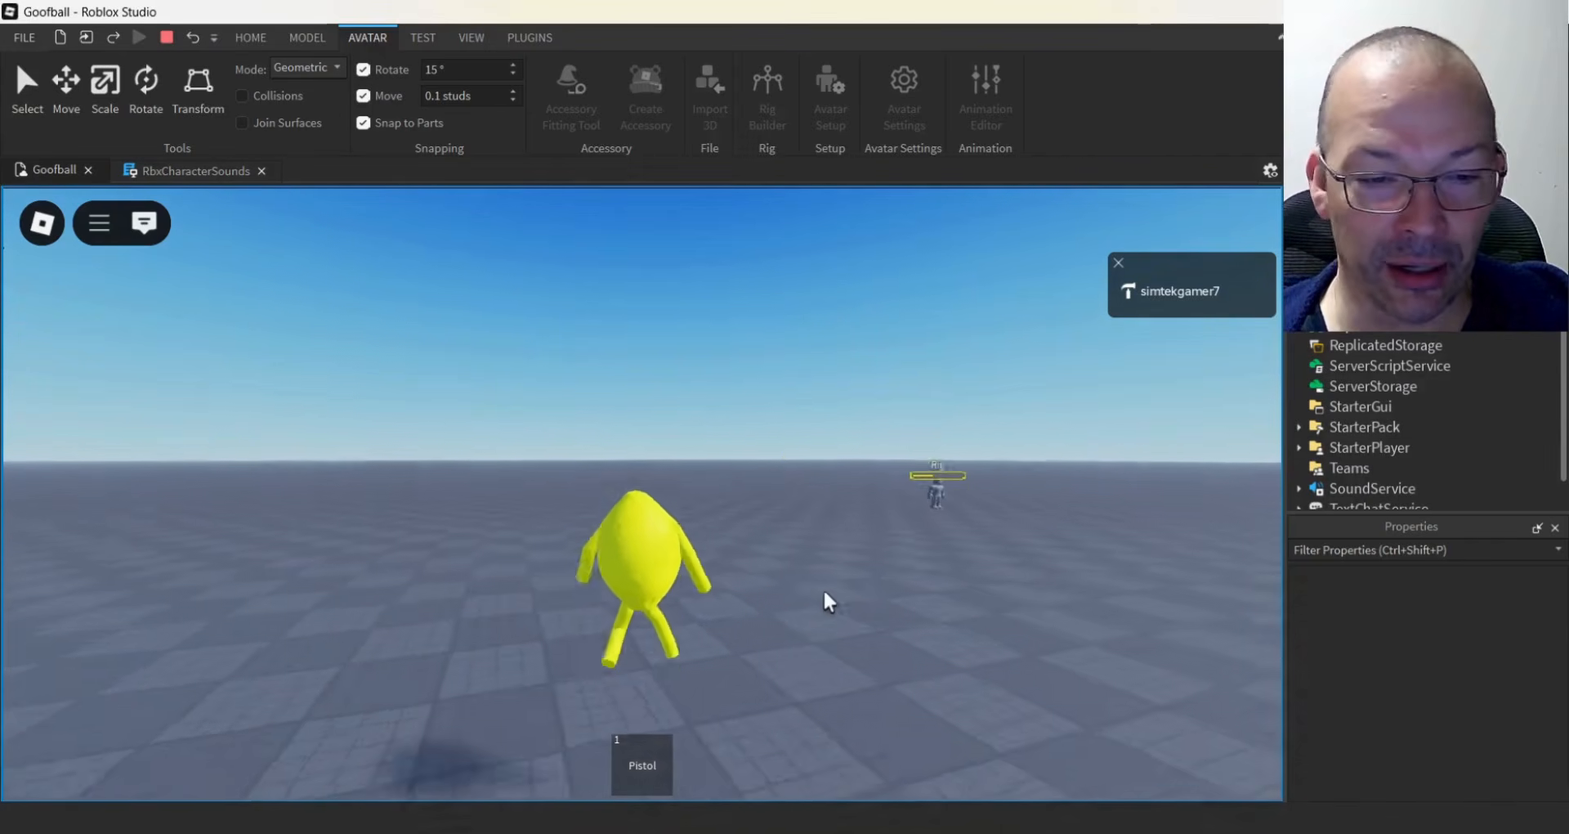
click(654, 768)
right_drag(828, 617, 827, 616)
click(644, 760)
right_drag(788, 704, 786, 696)
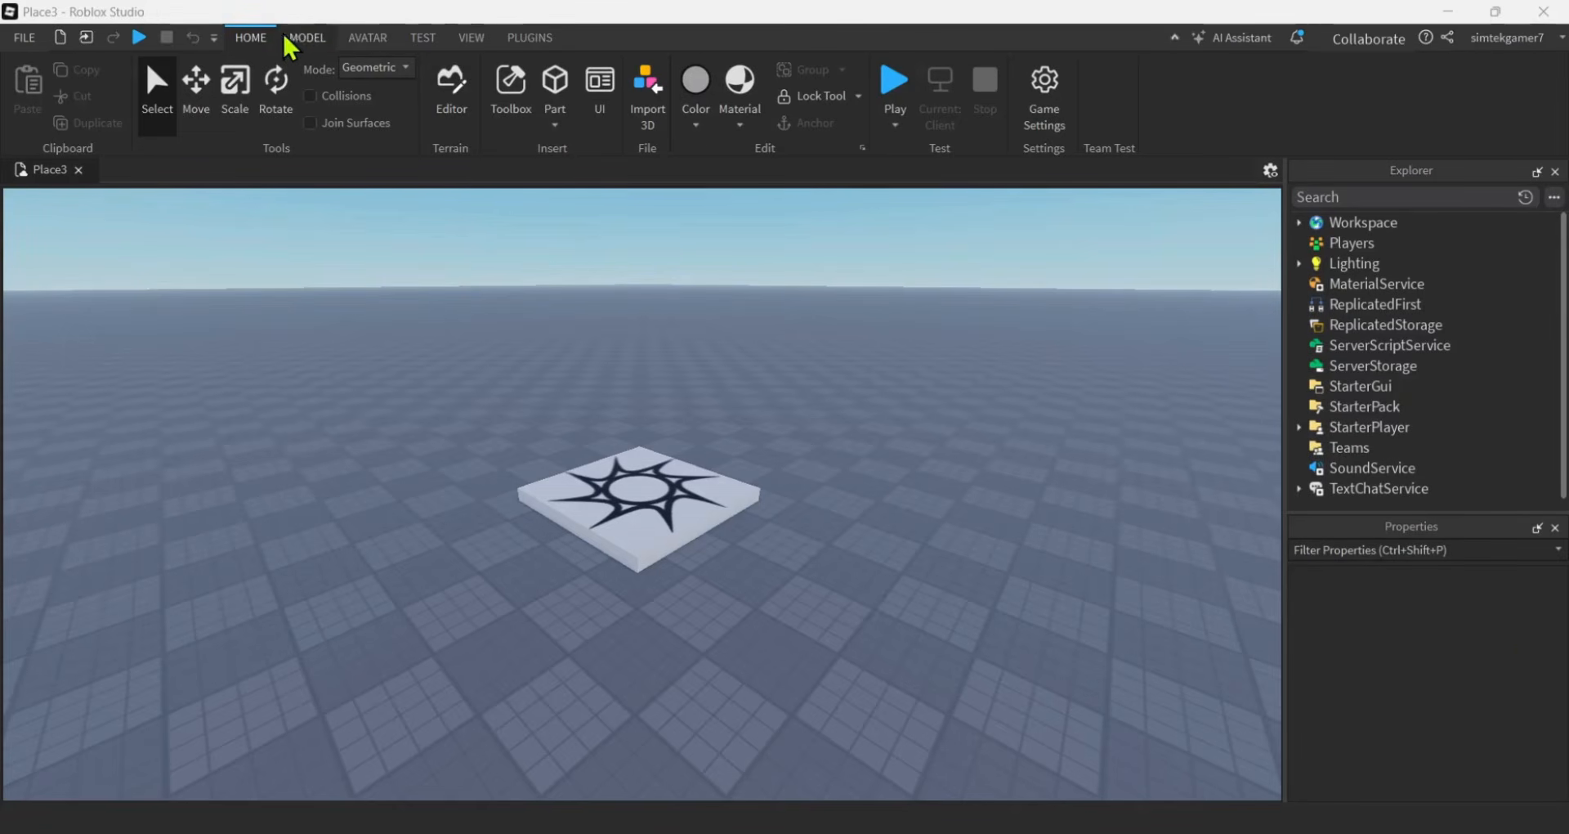
Open the Avatar Setup tool to view its starting page and close it again
click(367, 39)
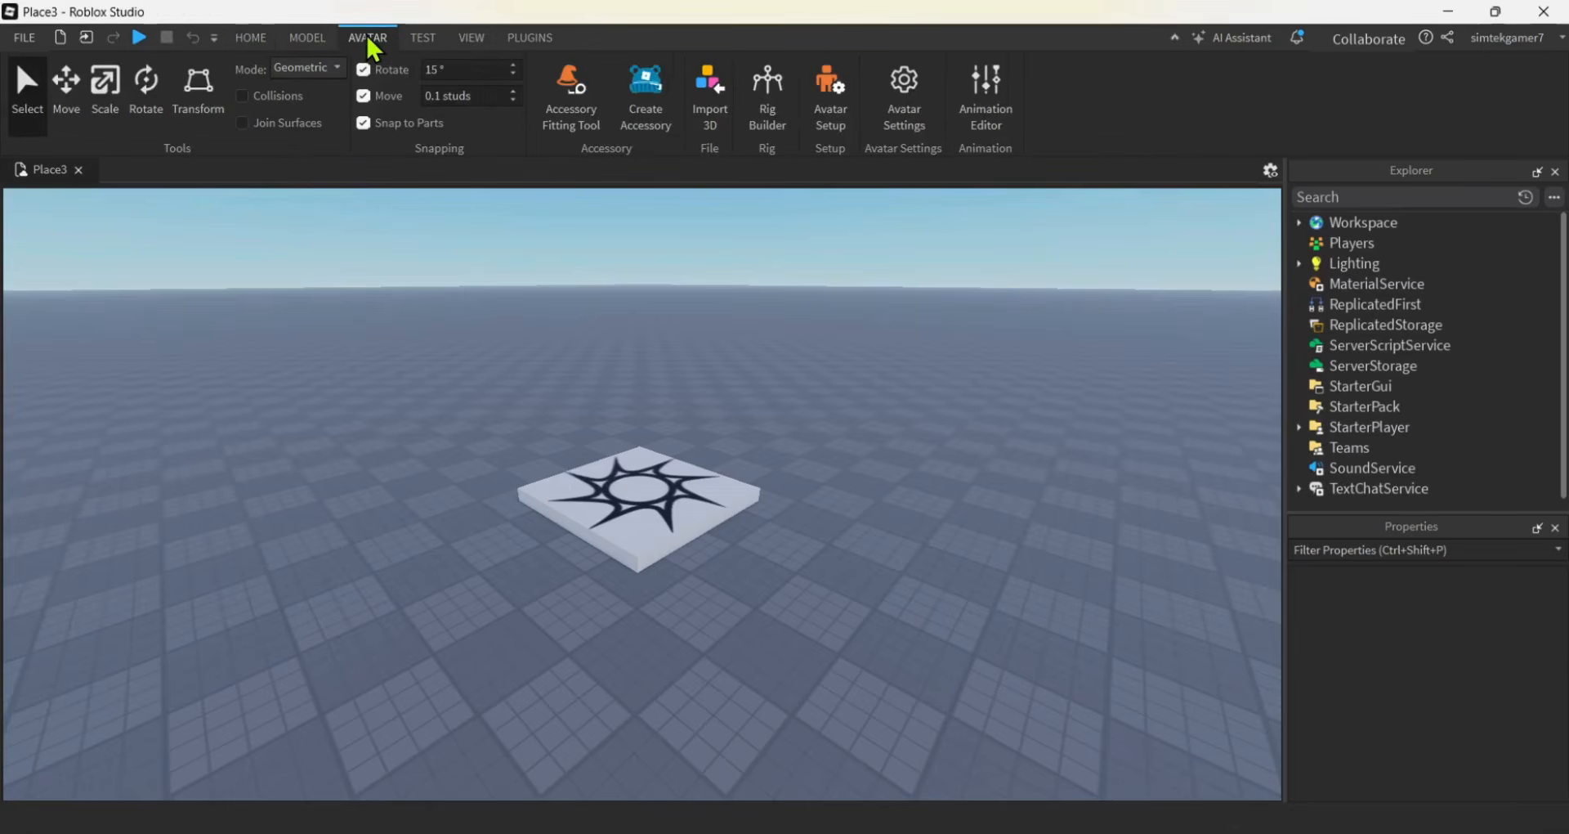
click(831, 106)
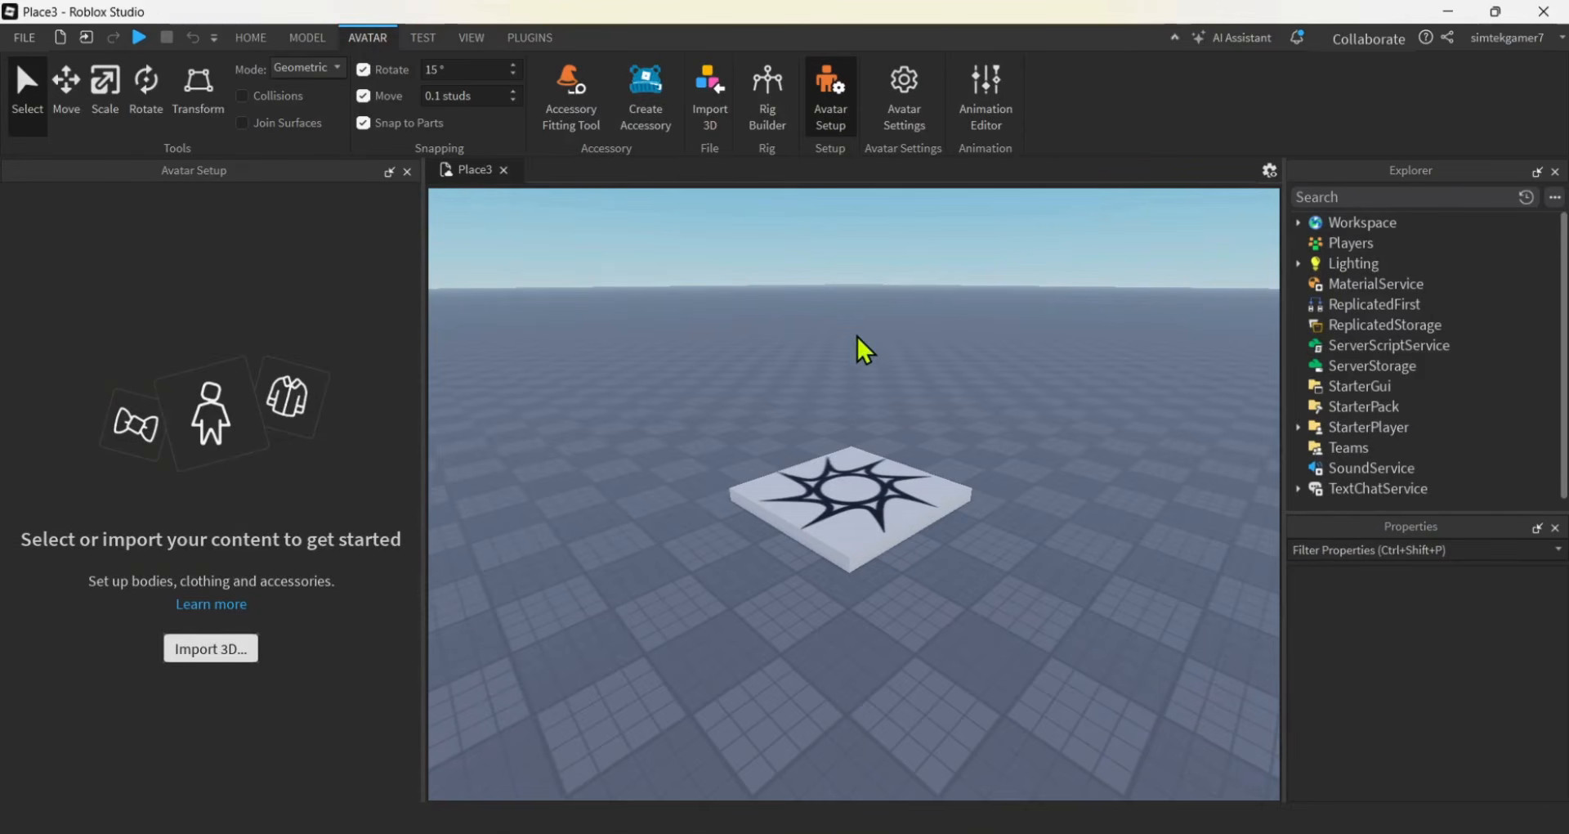
click(407, 171)
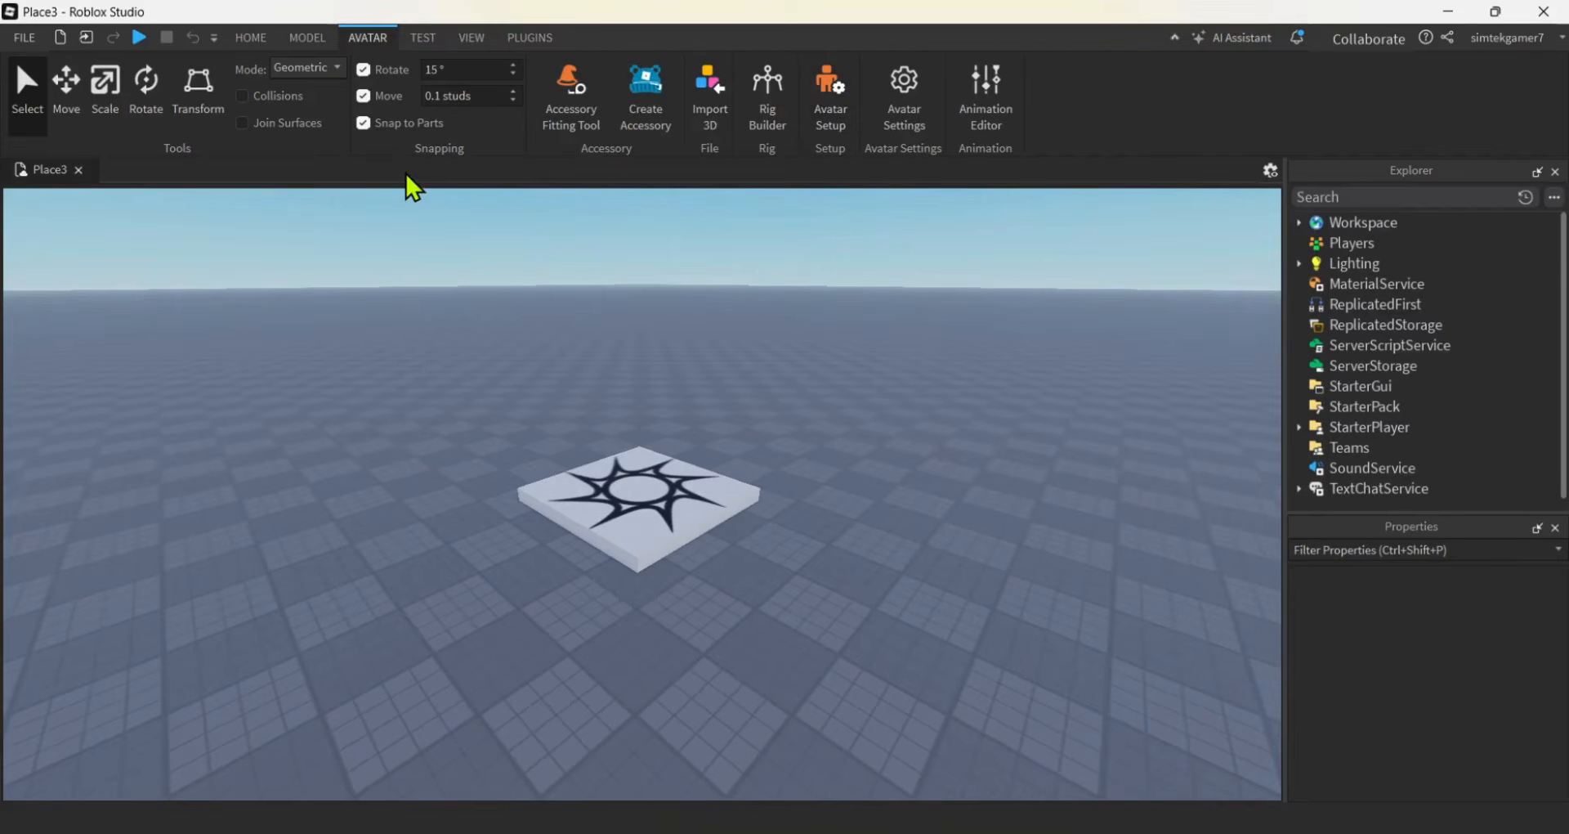
click(252, 38)
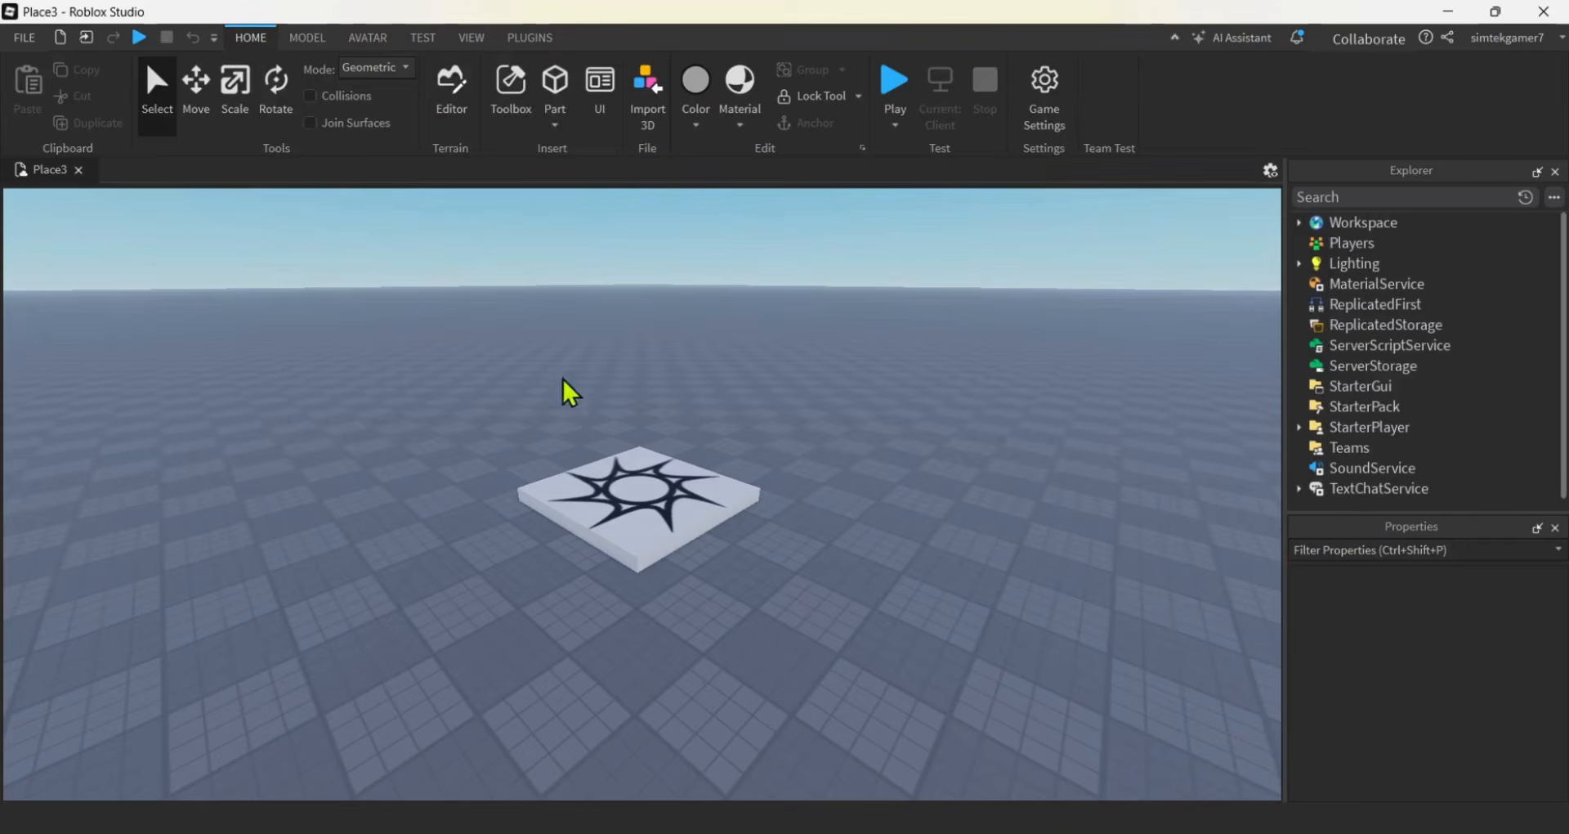
Delete the SpawnLocation from the baseplate to clear the workspace
click(647, 478)
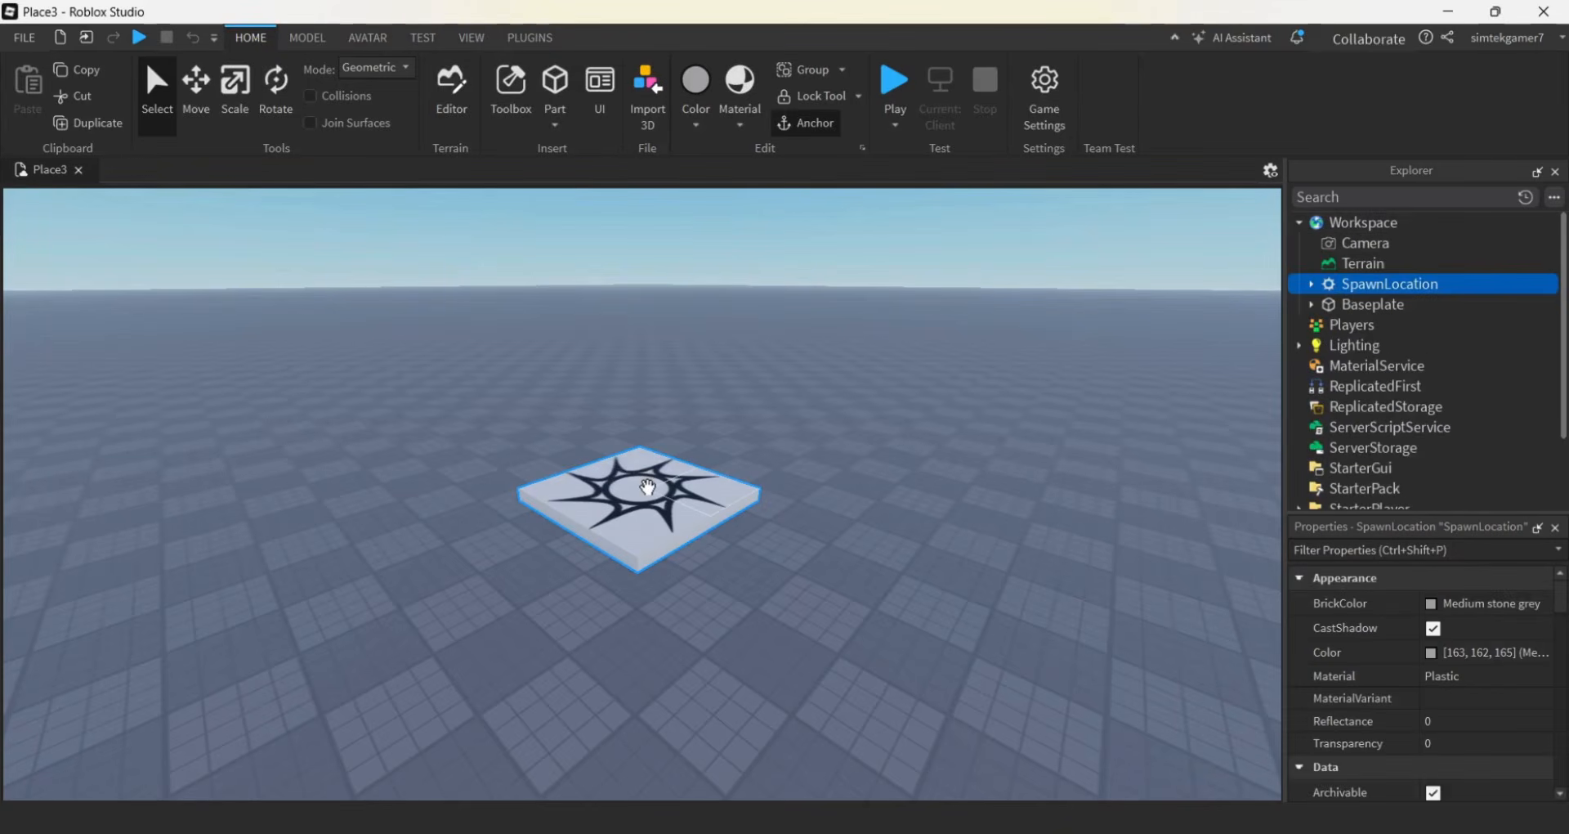
key(Delete)
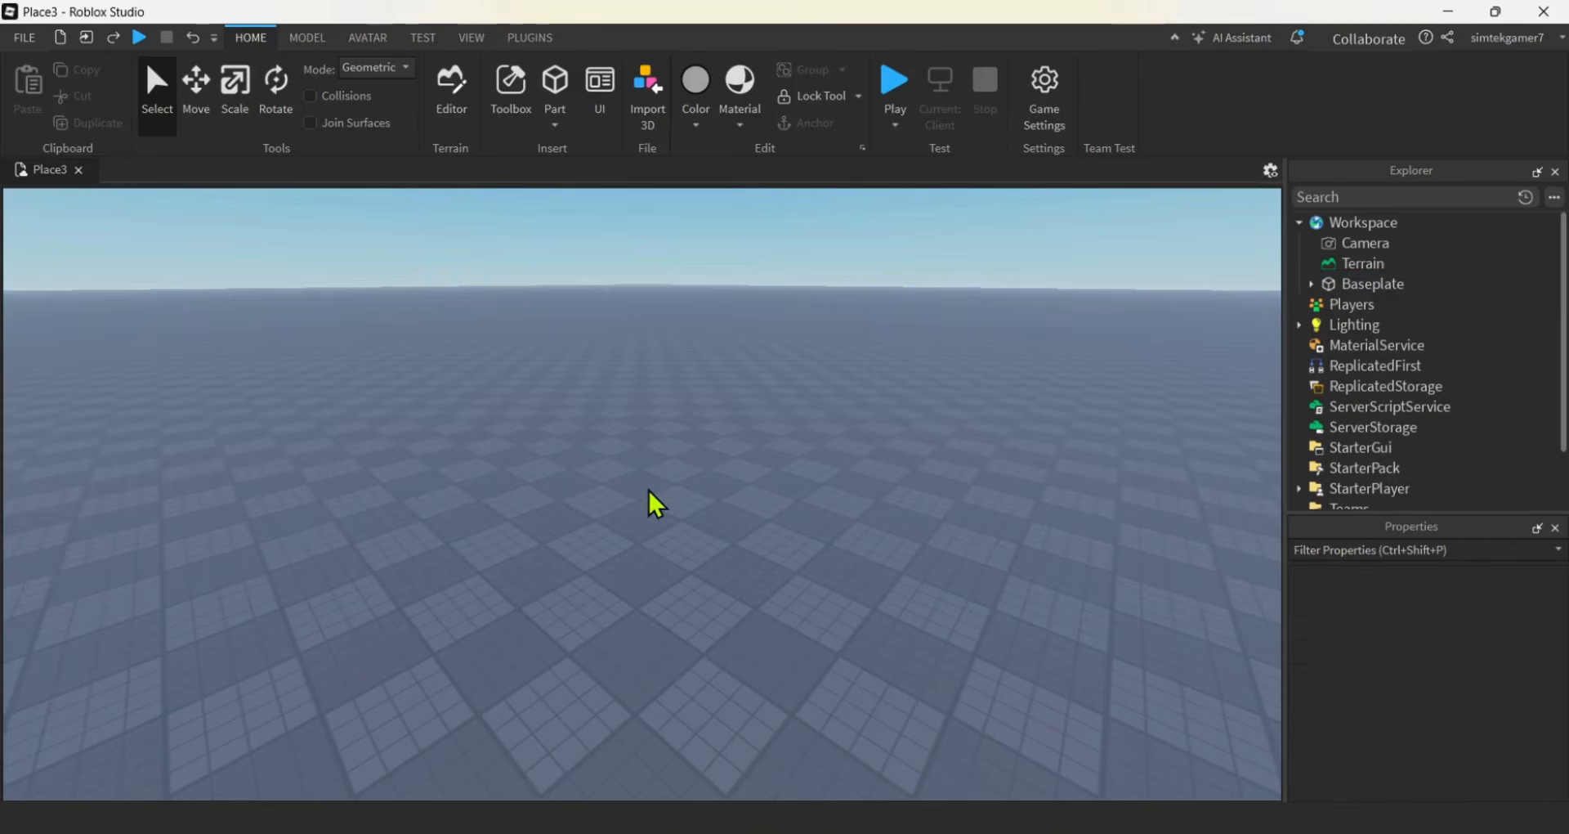
scroll(719, 581, up, 5)
scroll(719, 581, up, 3)
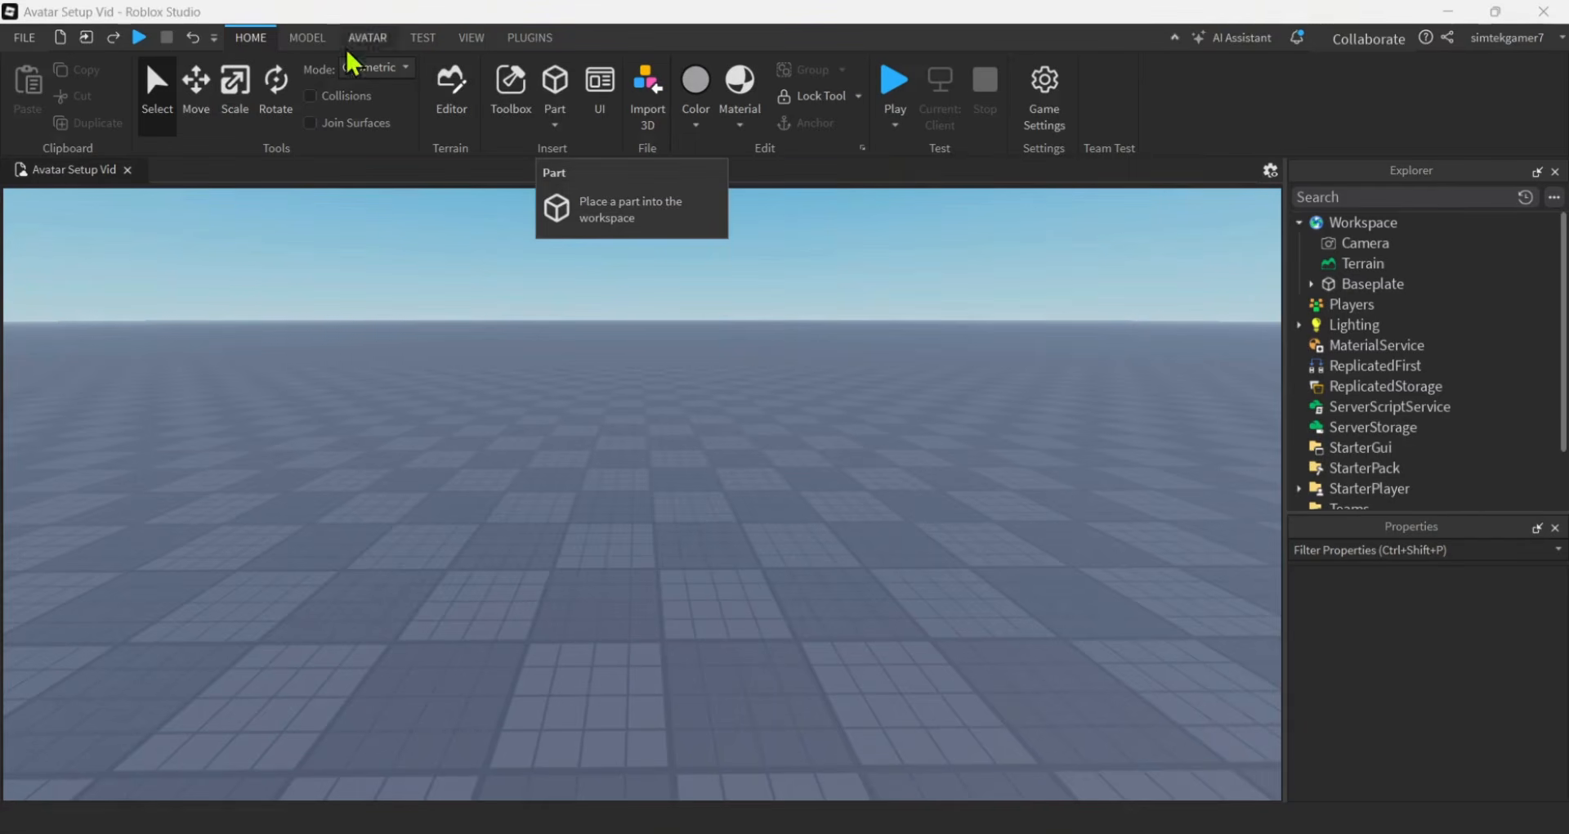
Insert a sphere part into the workspace and rename it Body
click(554, 124)
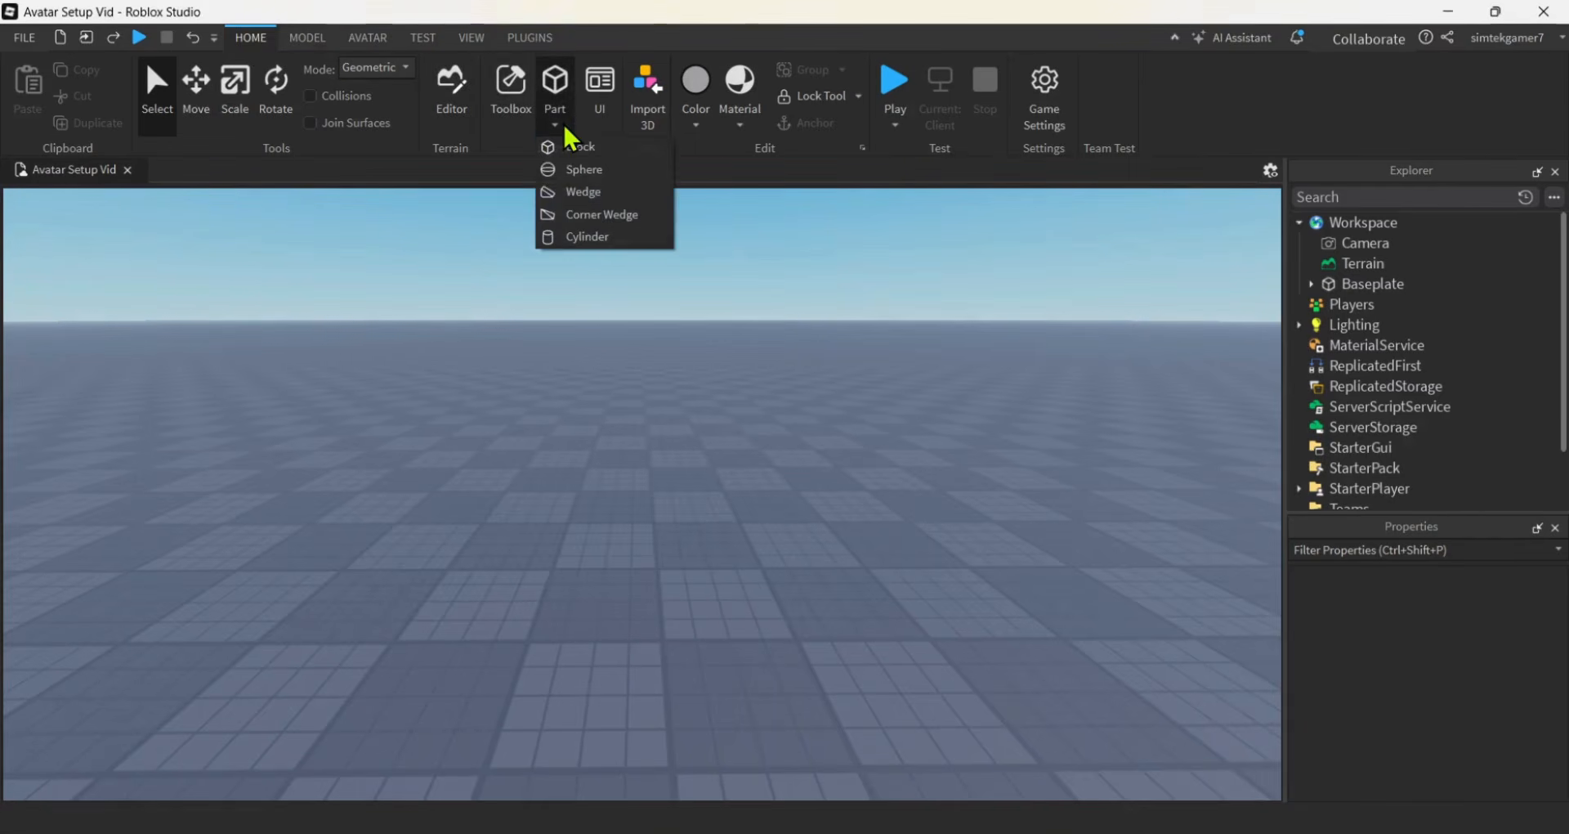
click(588, 171)
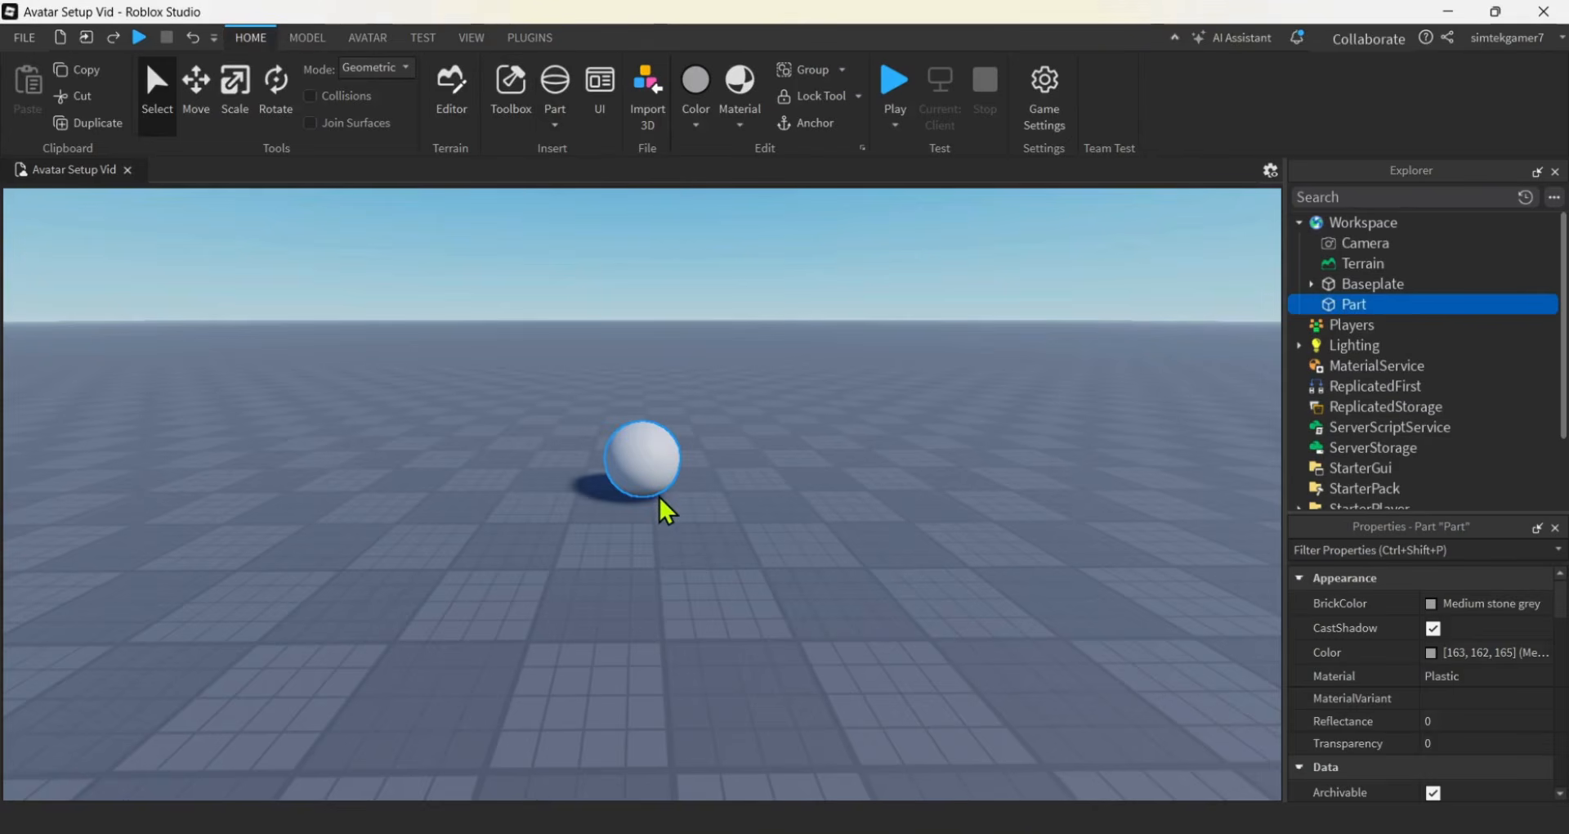
click(1348, 306)
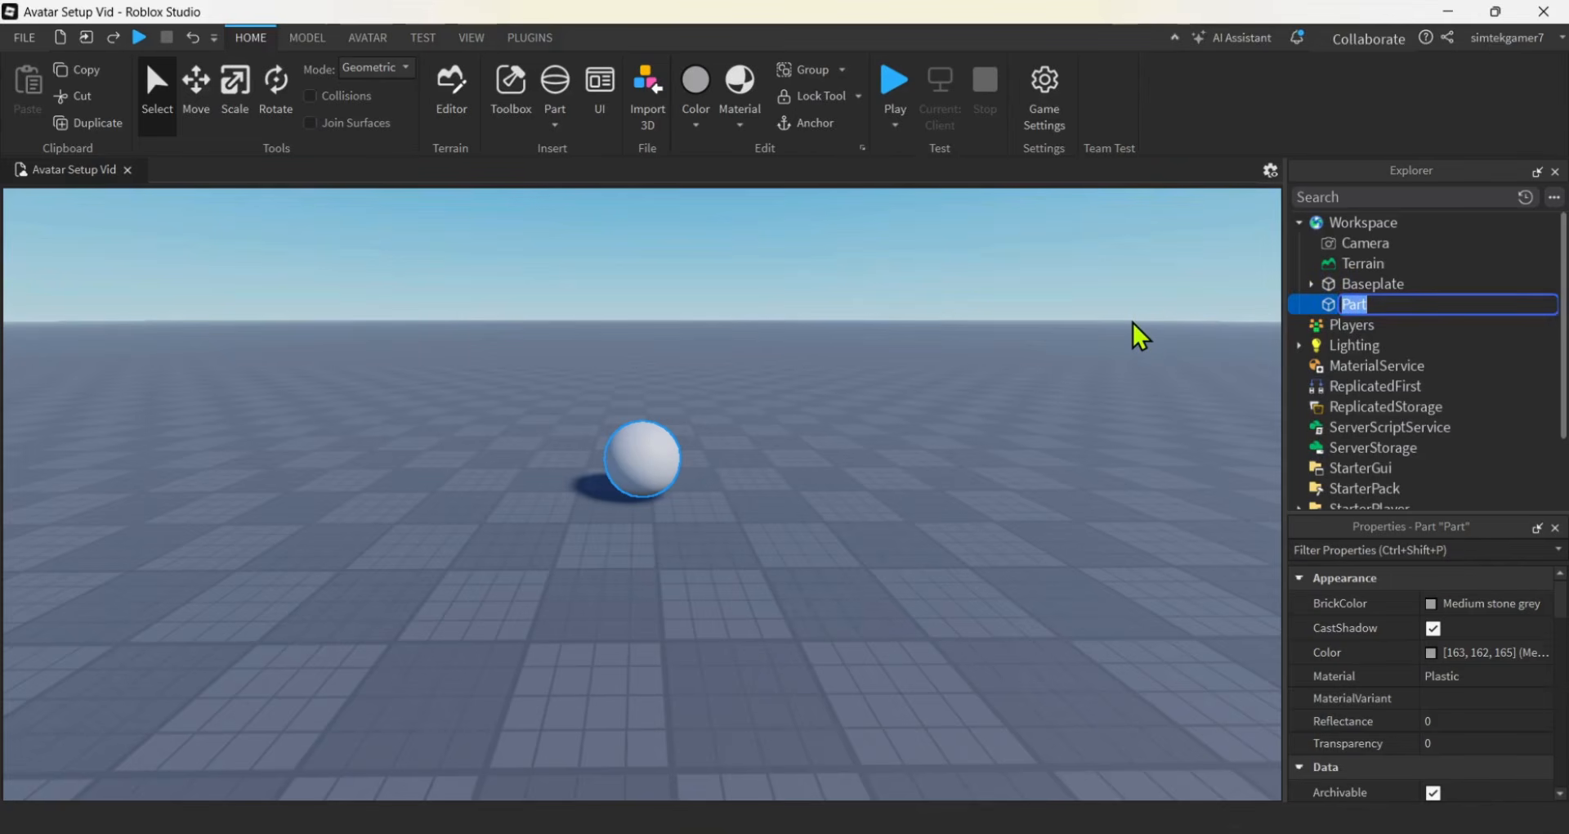
text(Body)
key(Return)
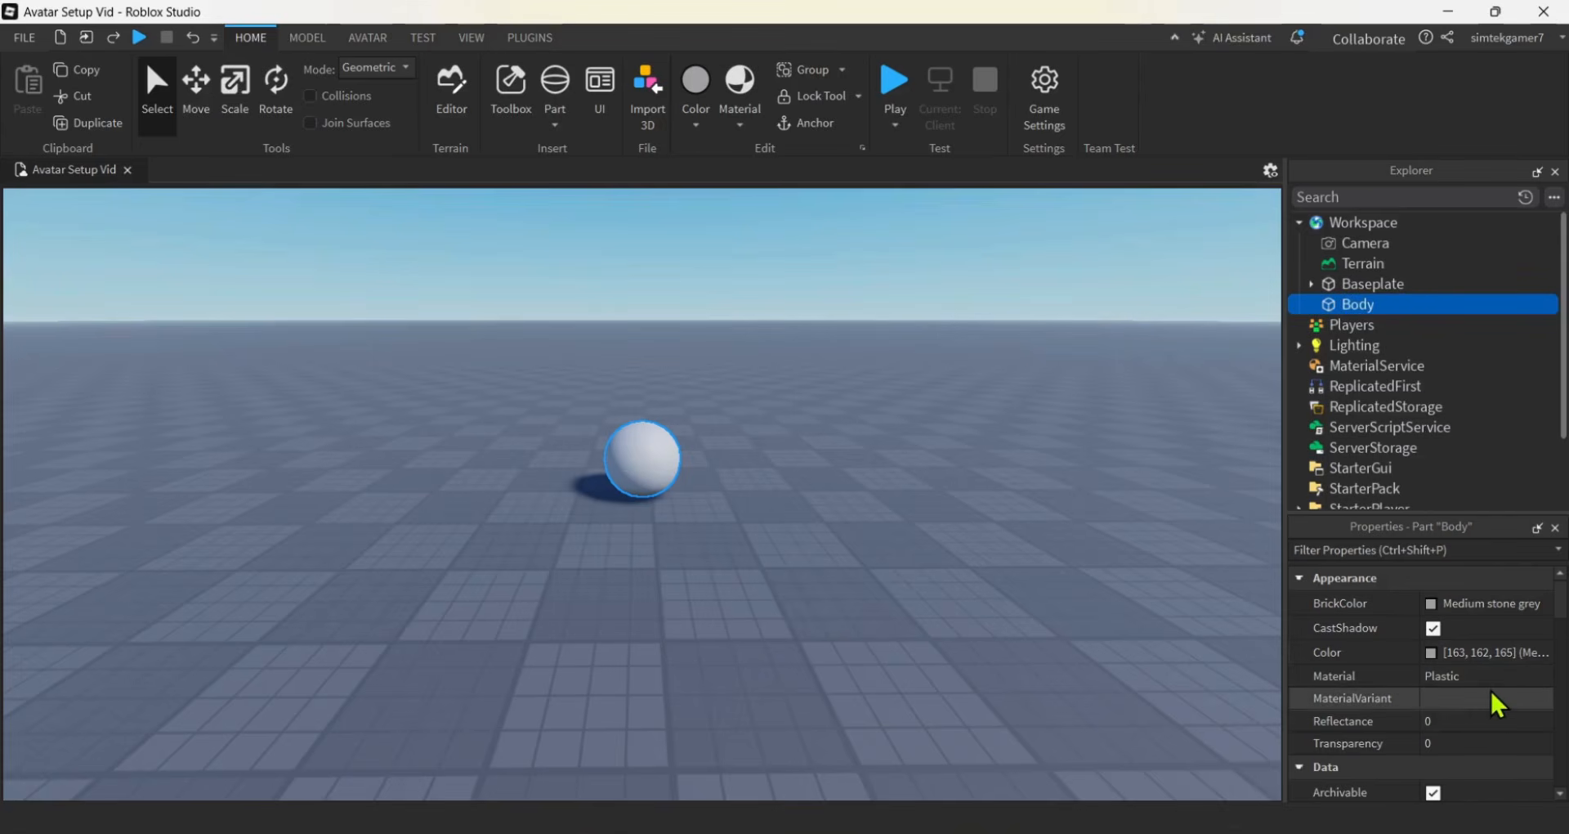
Set the Body sphere's position to 0, 2, 0 and its size to 3, 3, 3
scroll(1489, 688, down, 8)
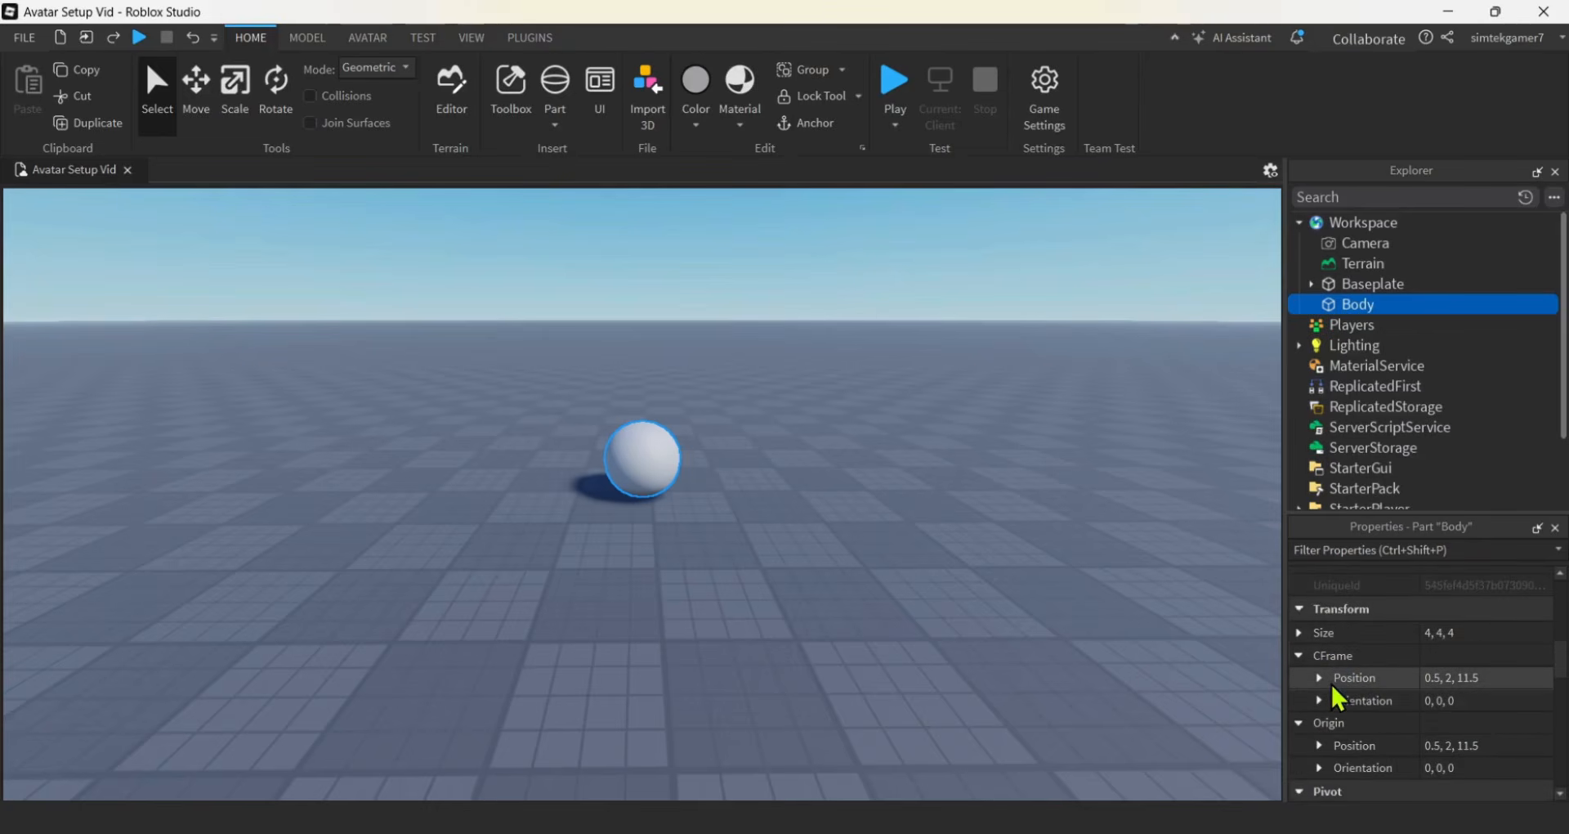
click(1495, 677)
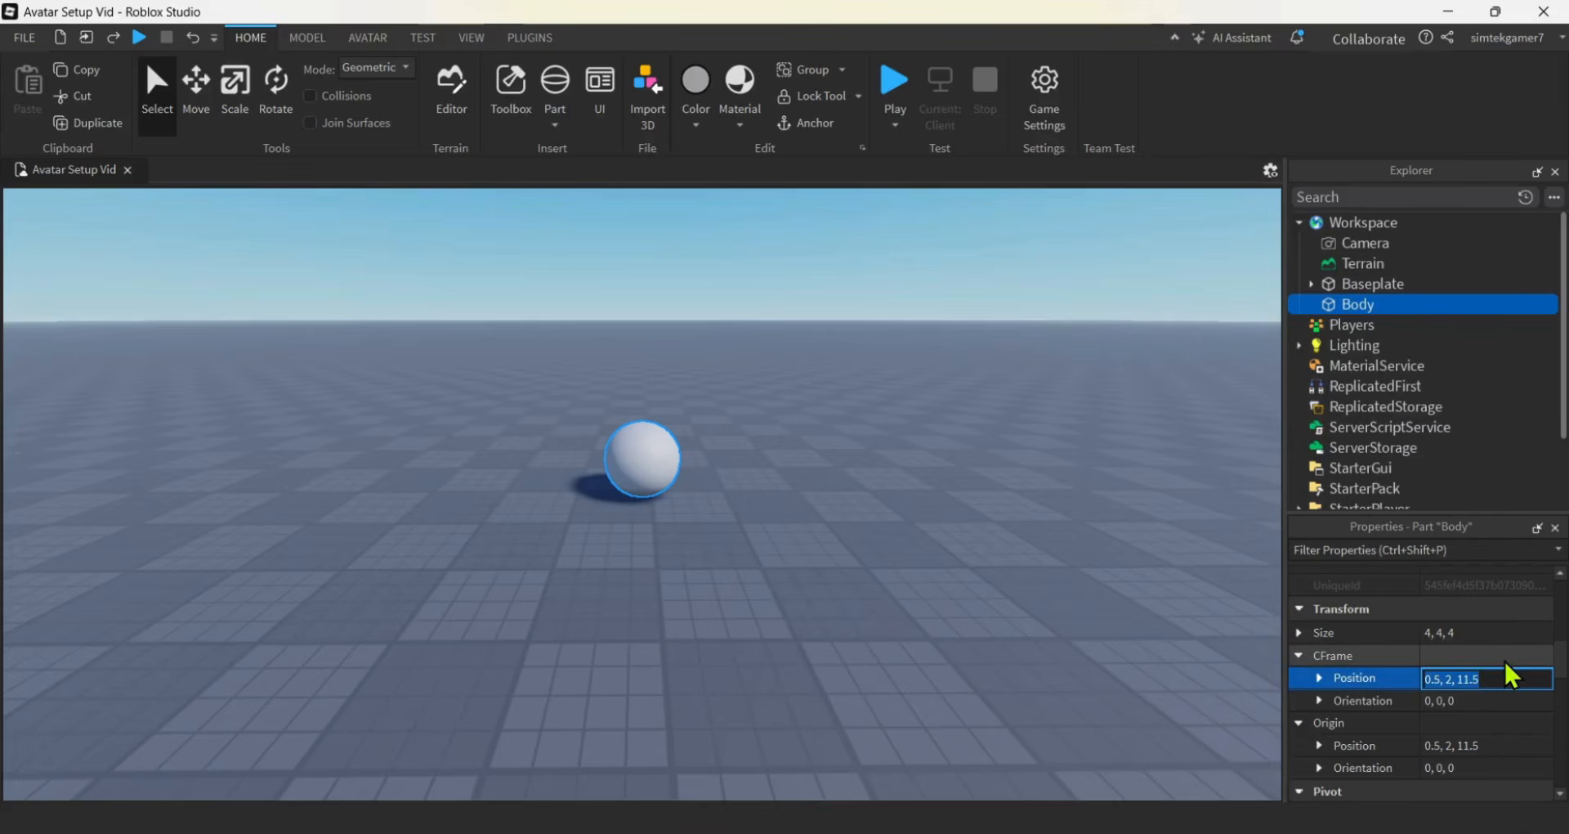
key(Left)
key(Left)
key(Left)
key(Left)
key(Left)
key(BackSpace)
key(BackSpace)
key(Right)
key(Right)
key(Right)
key(Right)
key(Right)
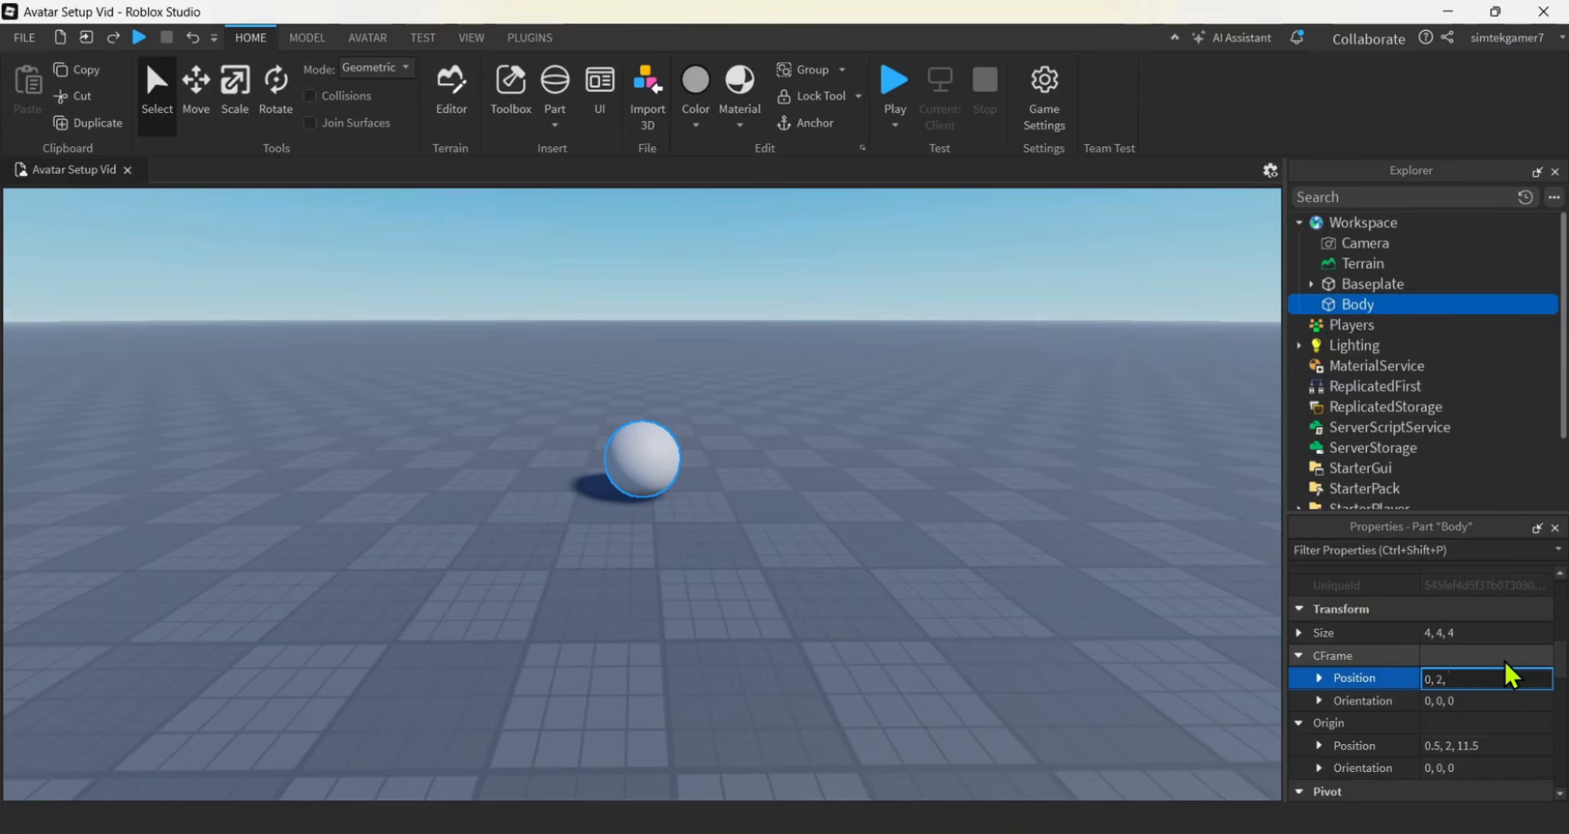
key(Return)
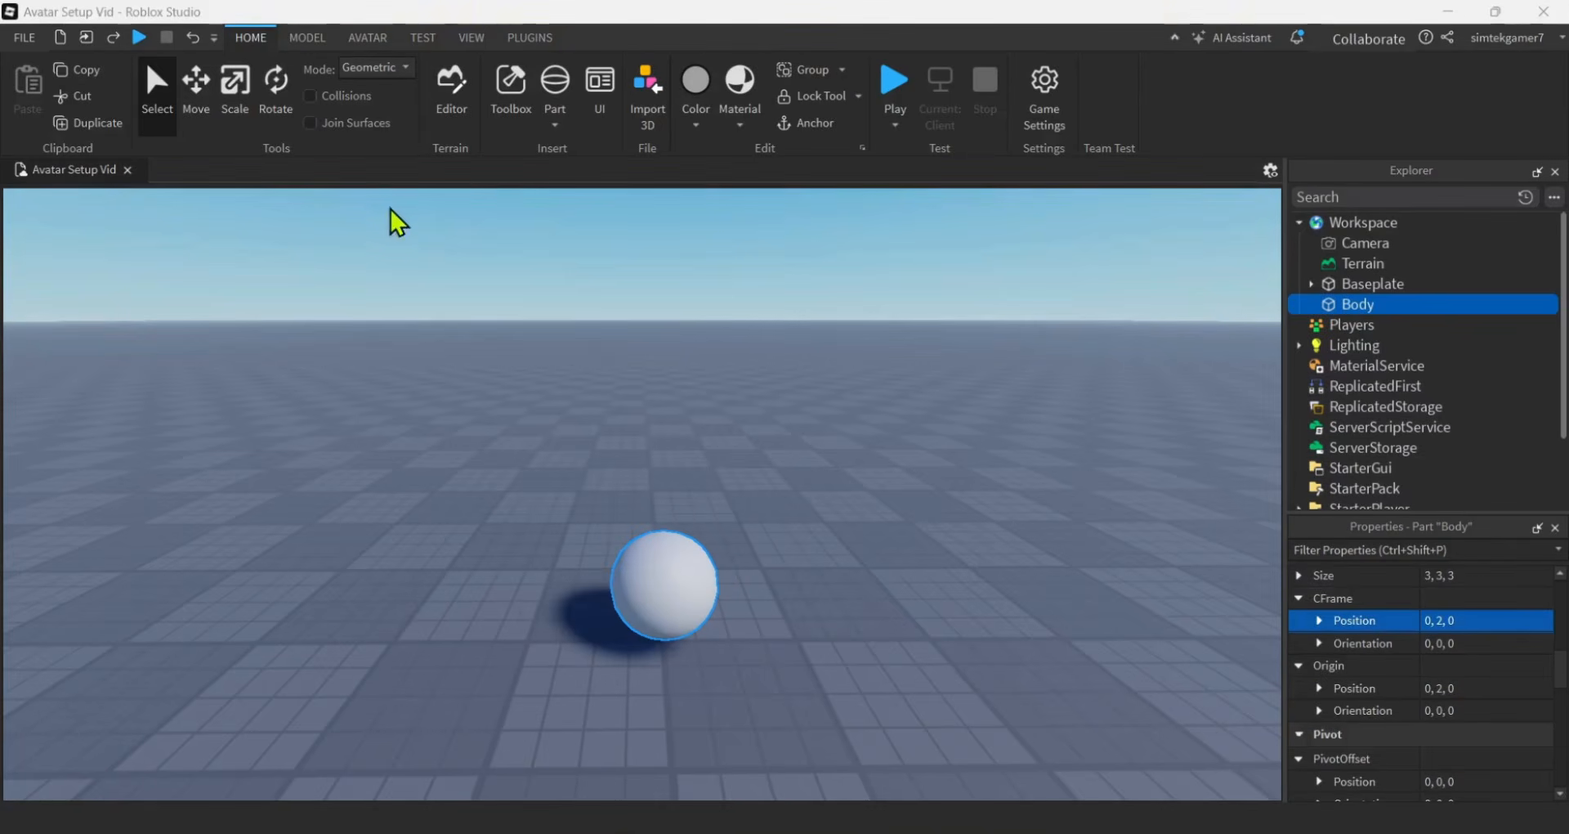
Raise the Body sphere by 3.6 studs, and place a duplicate of it above at a height of 7.5
click(196, 82)
drag(661, 476, 664, 354)
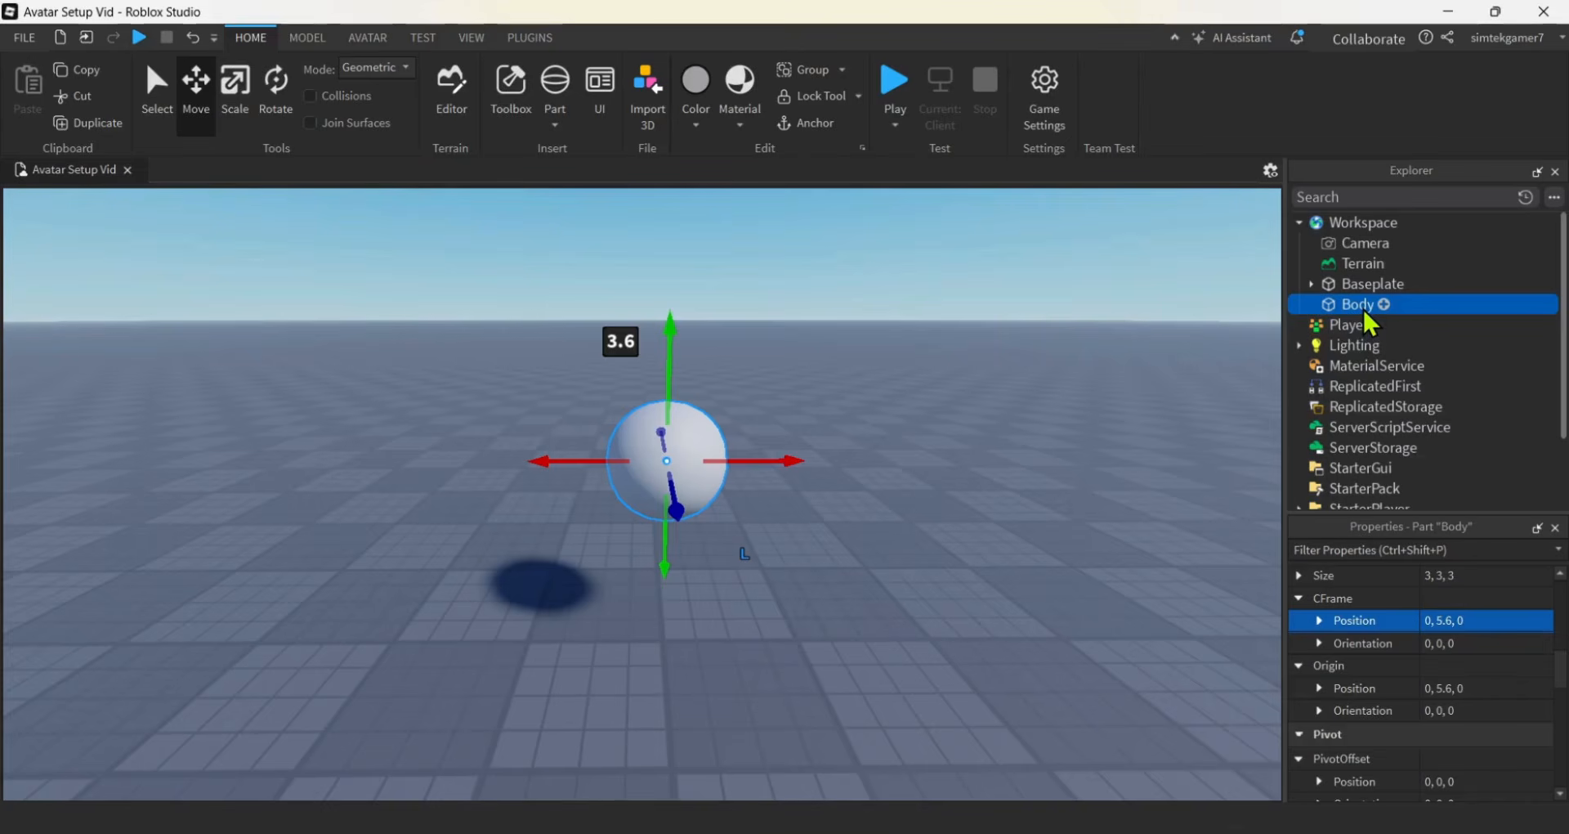
key(ctrl+d)
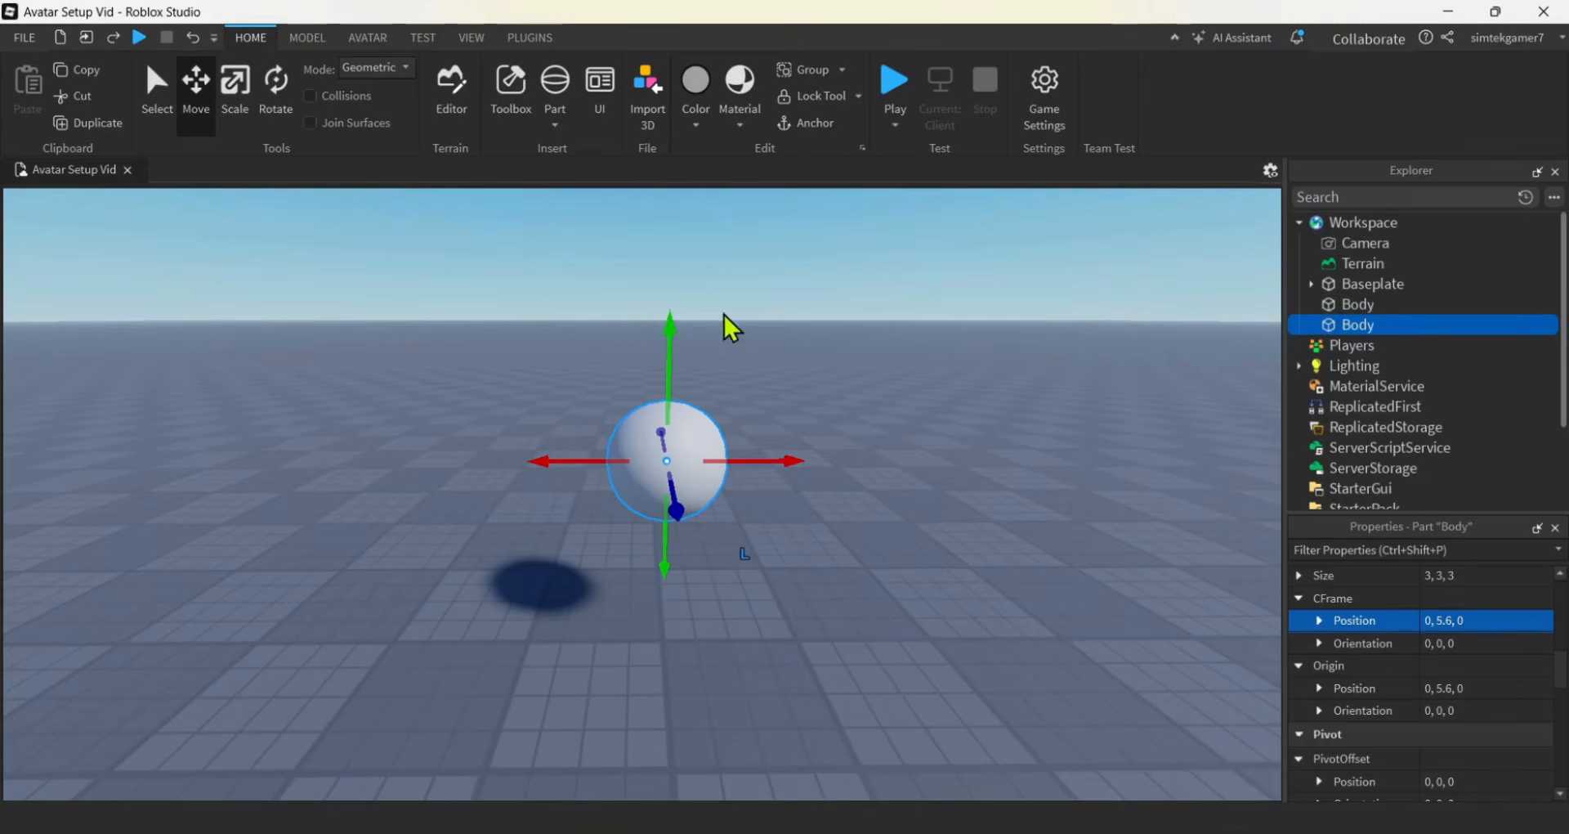
drag(670, 327, 684, 244)
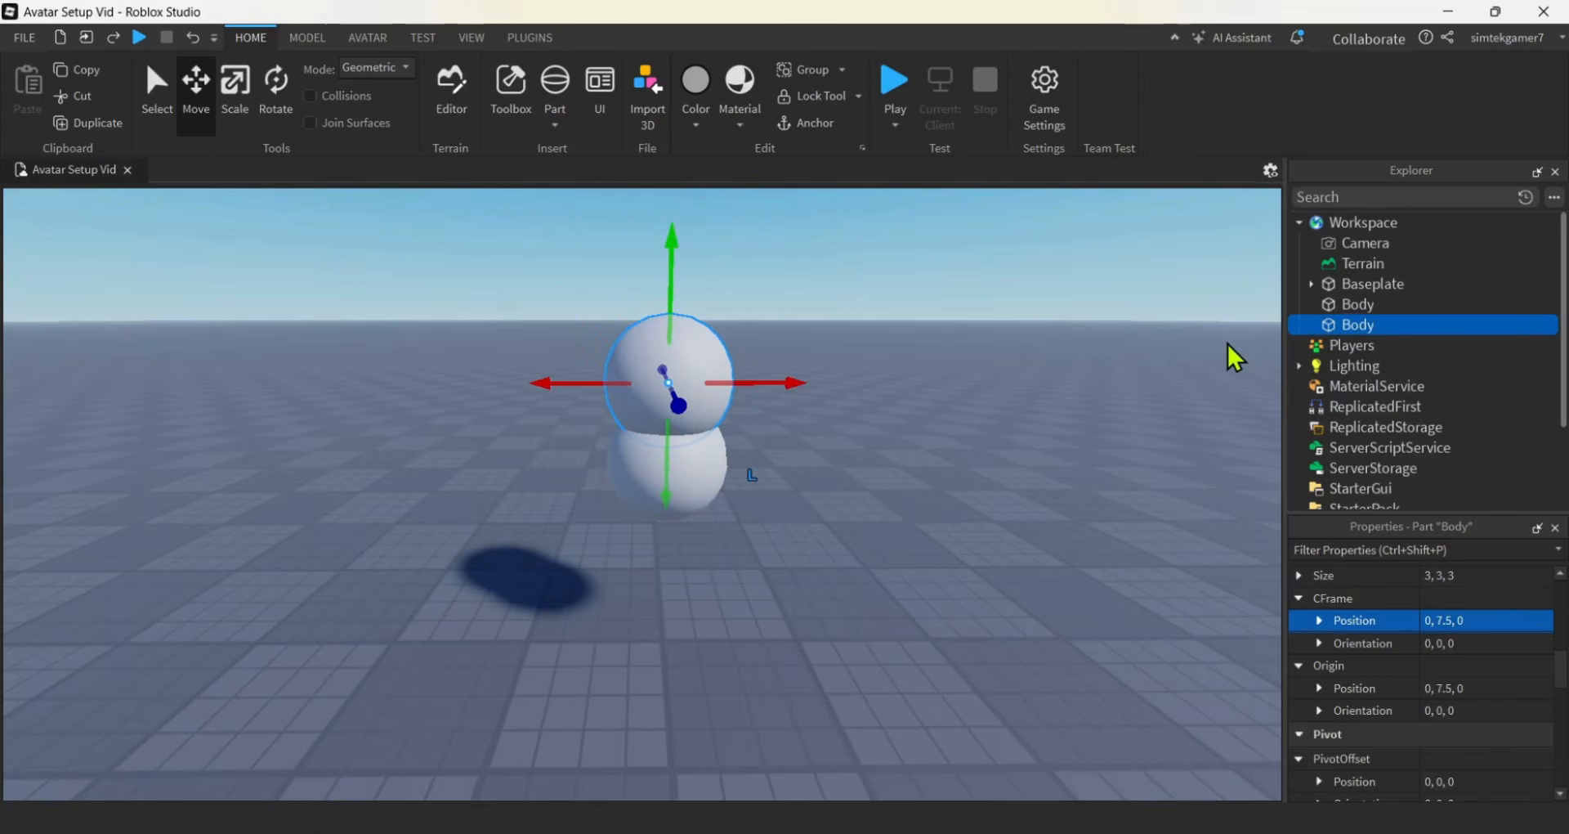
Rename the duplicated upper sphere Head and set its size to 1.5, 1.5, 1.5
key(F2)
text(Head)
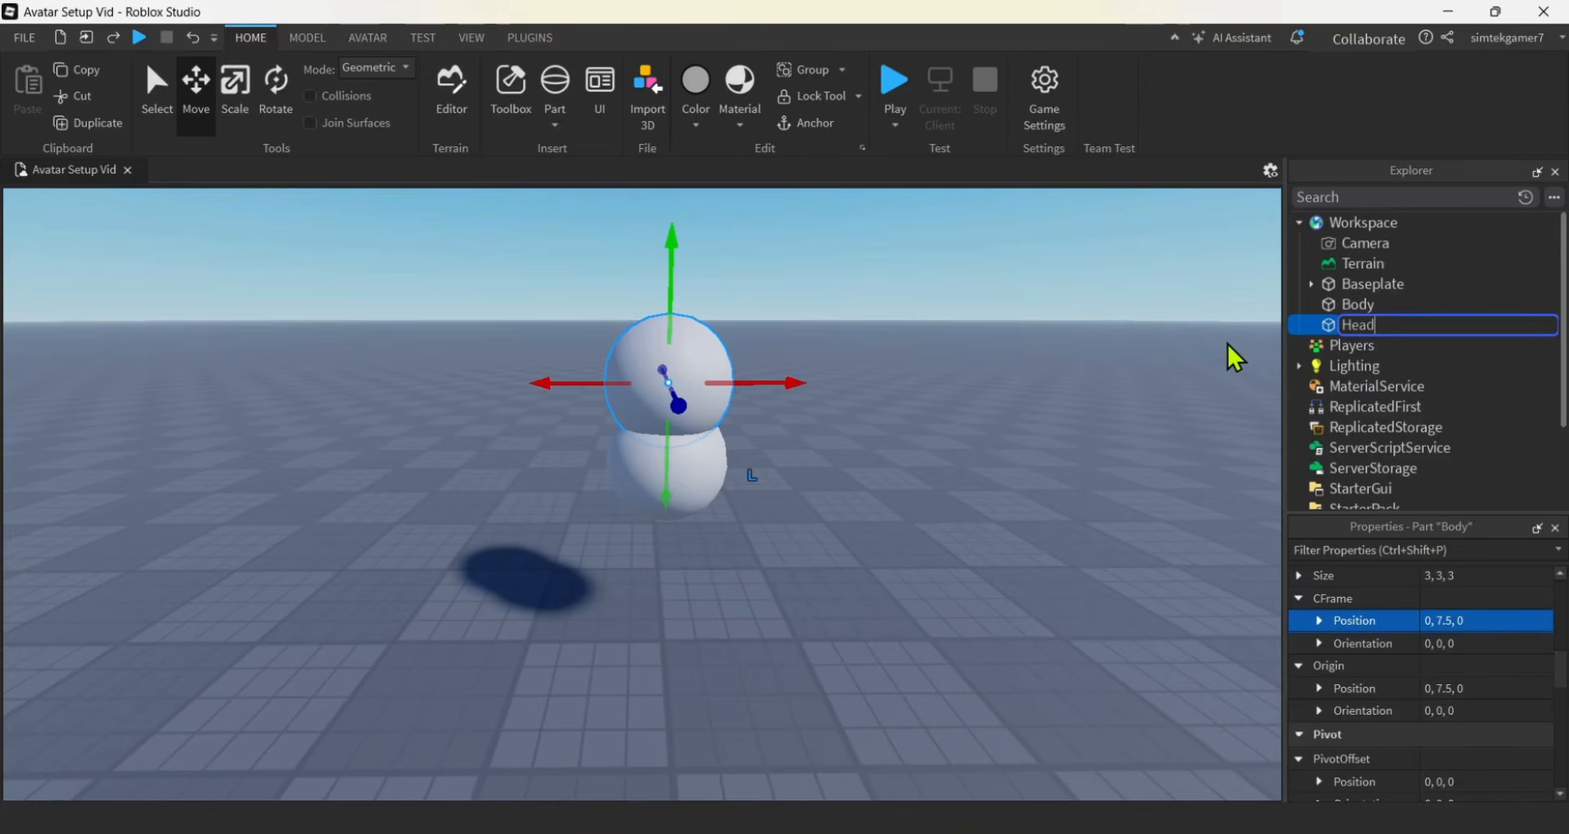
key(Return)
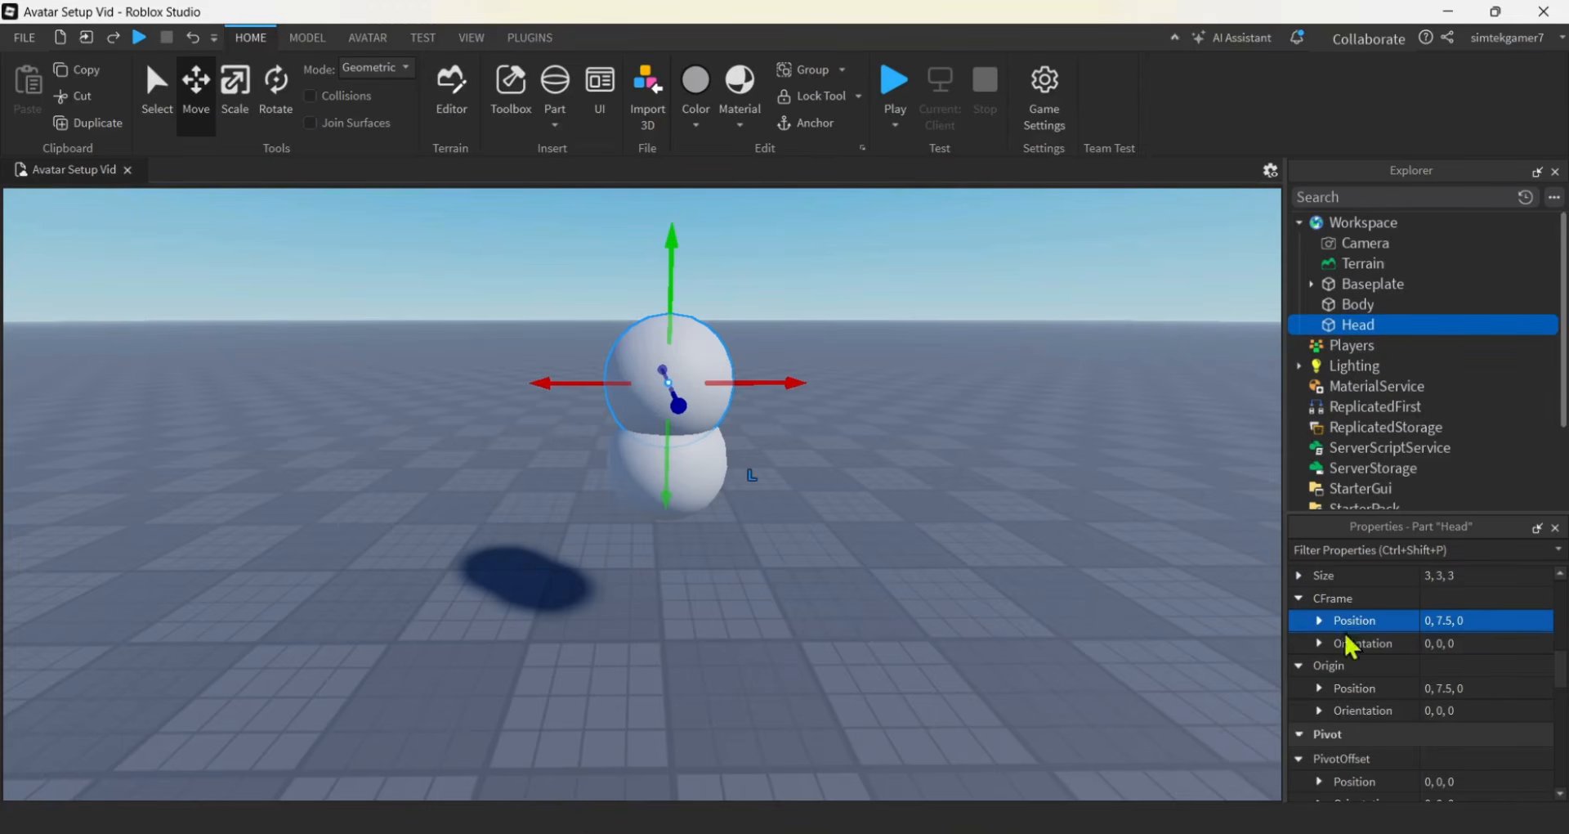
click(1478, 577)
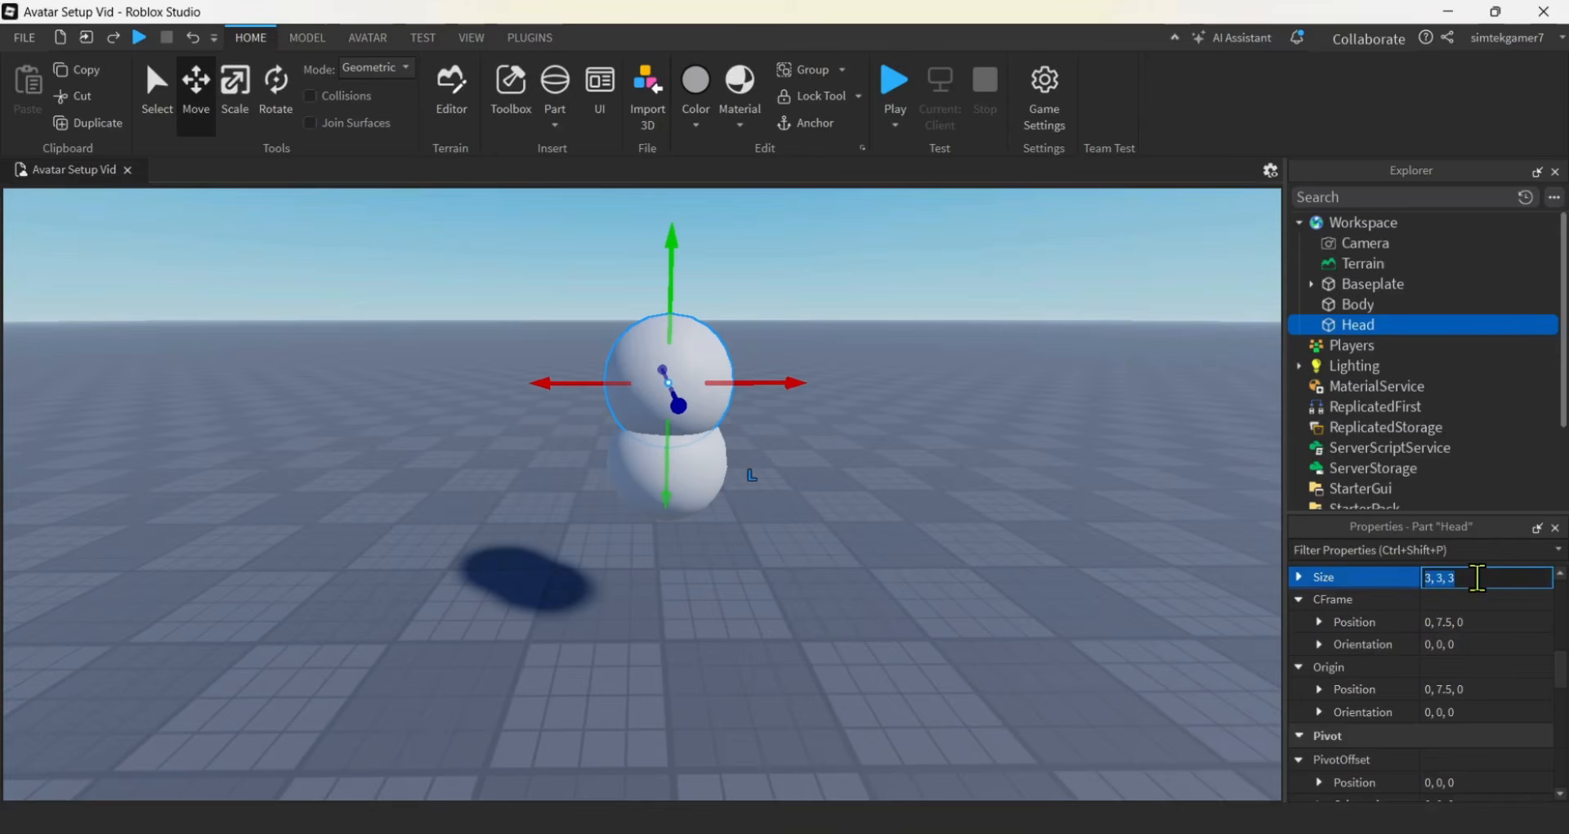
text(1.5)
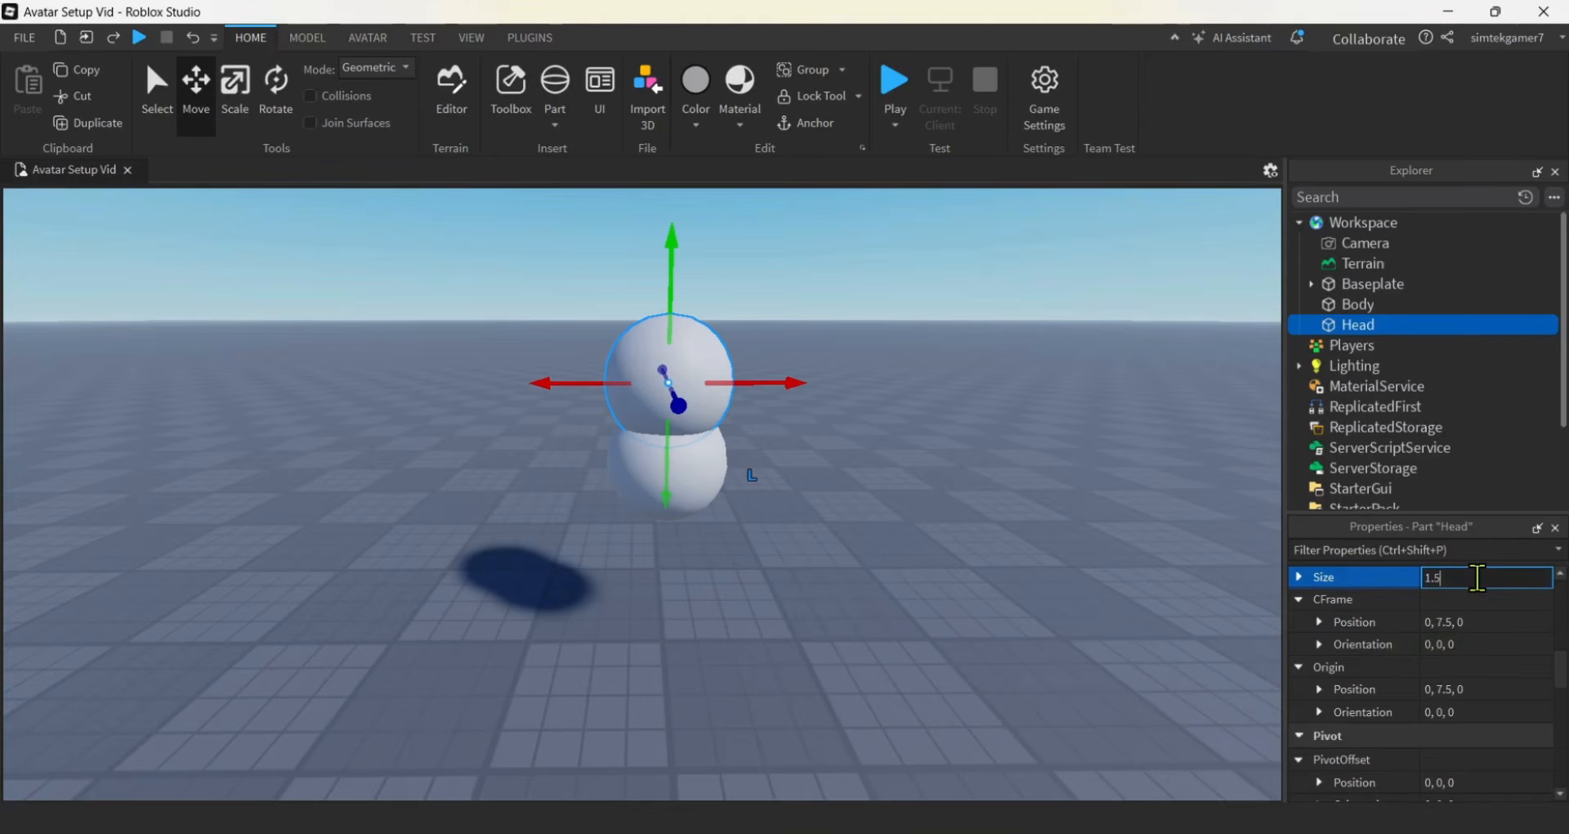
text(, 1.5, 1.5)
key(Return)
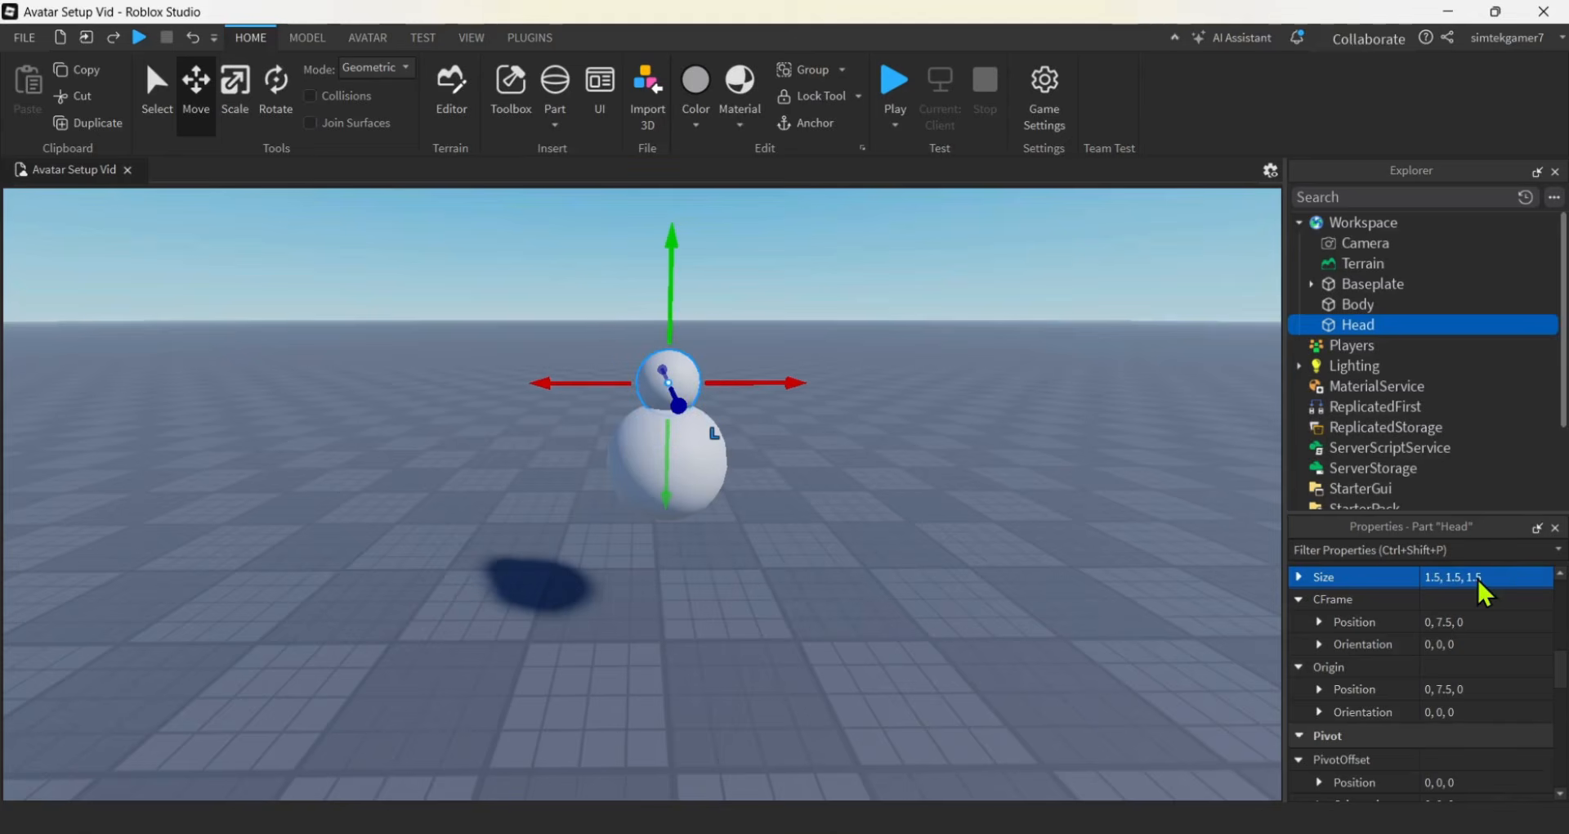
Move the Head sphere vertically so that it sits just on top of the Body
click(660, 277)
click(691, 392)
drag(686, 340, 687, 301)
drag(662, 215, 666, 240)
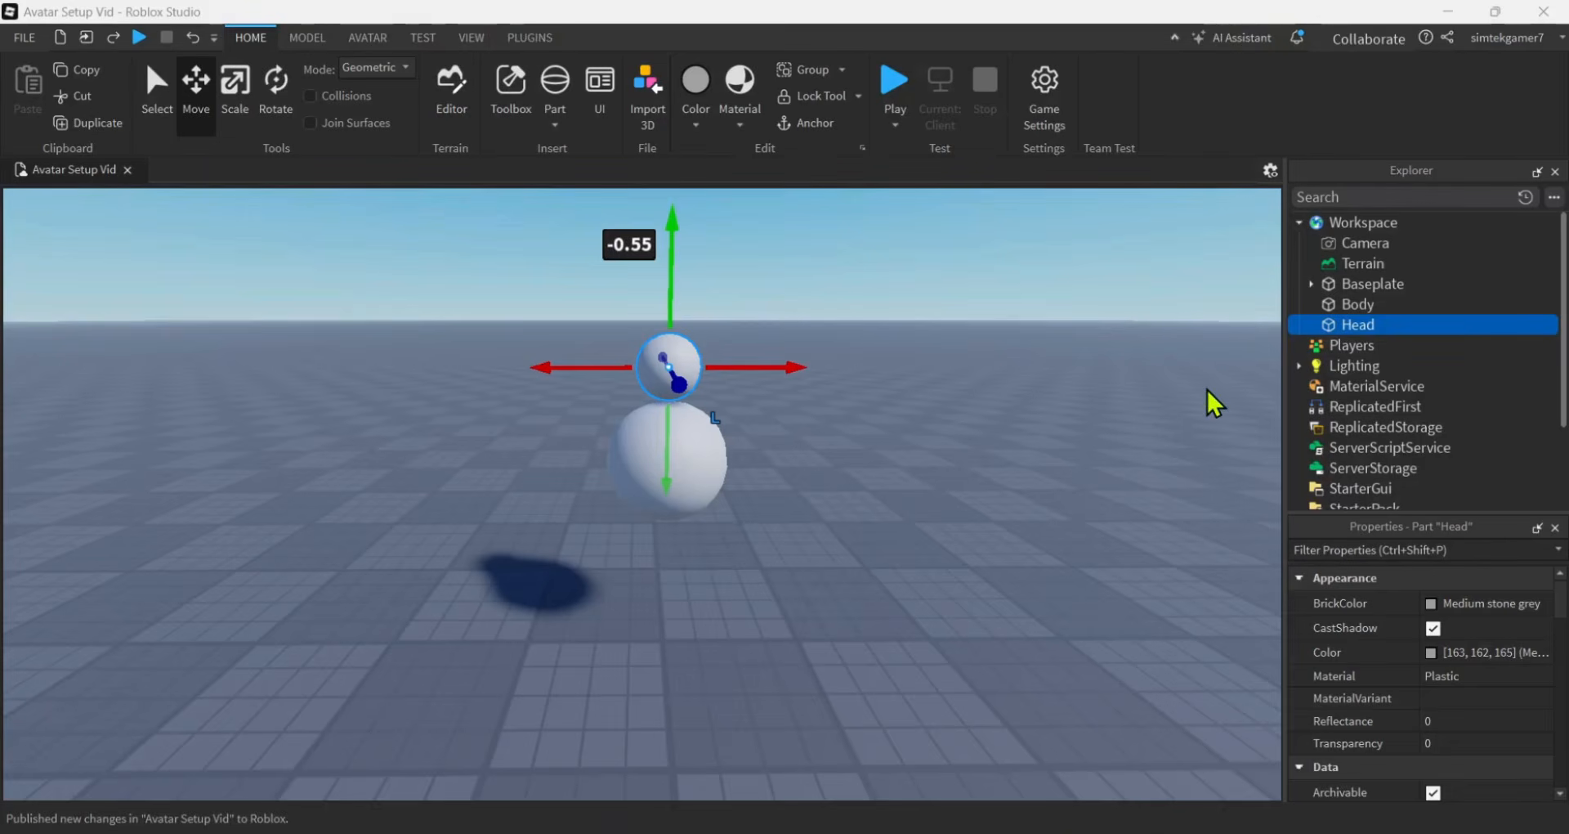
Insert a cylinder part and pull it about 10.2 studs forward, out in front of the Body sphere
click(556, 126)
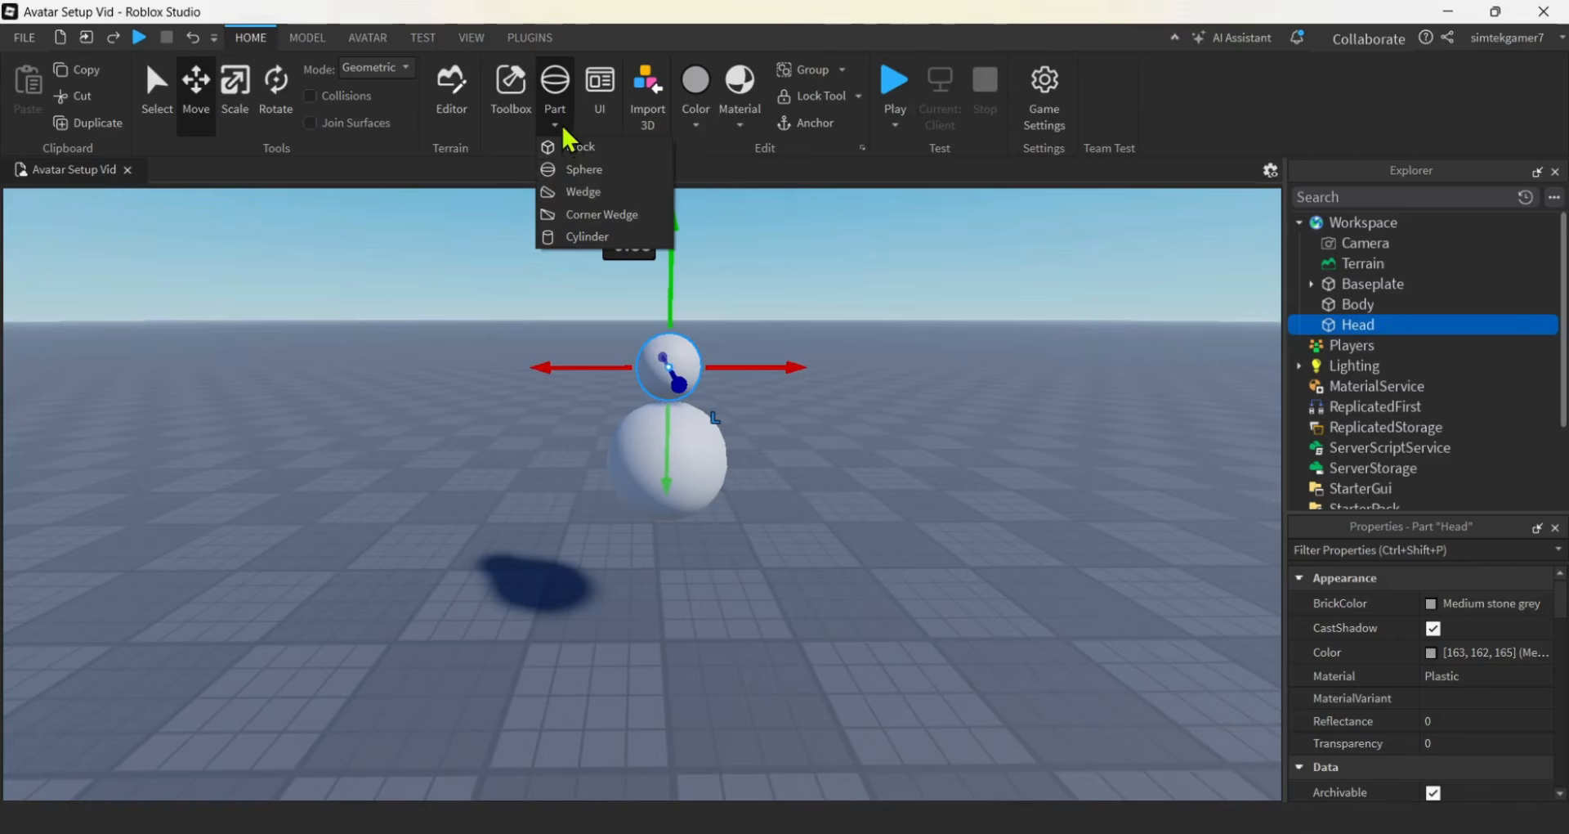
click(574, 237)
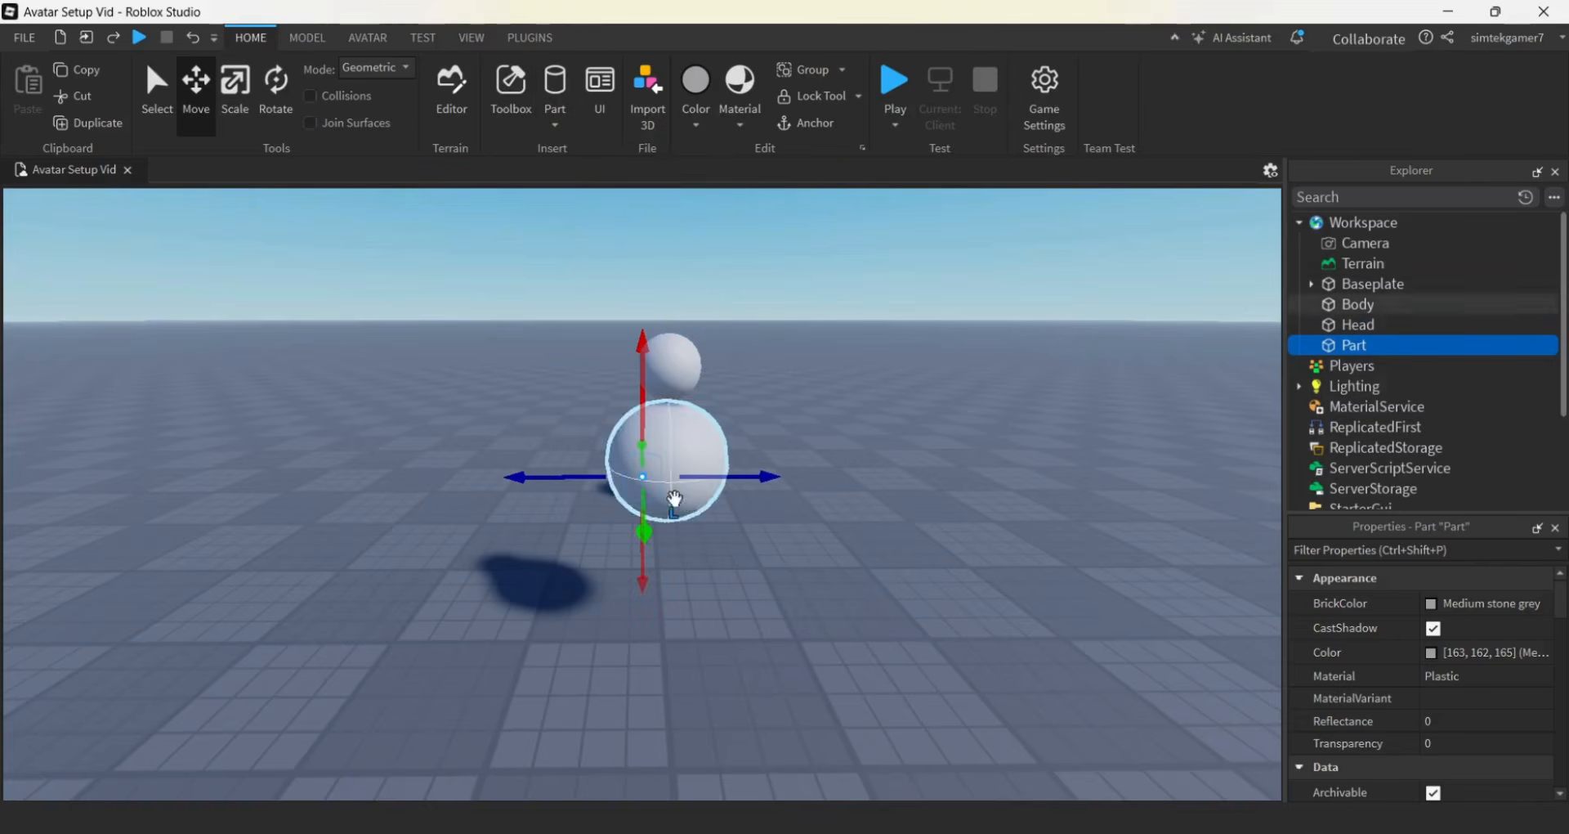
drag(645, 533, 634, 690)
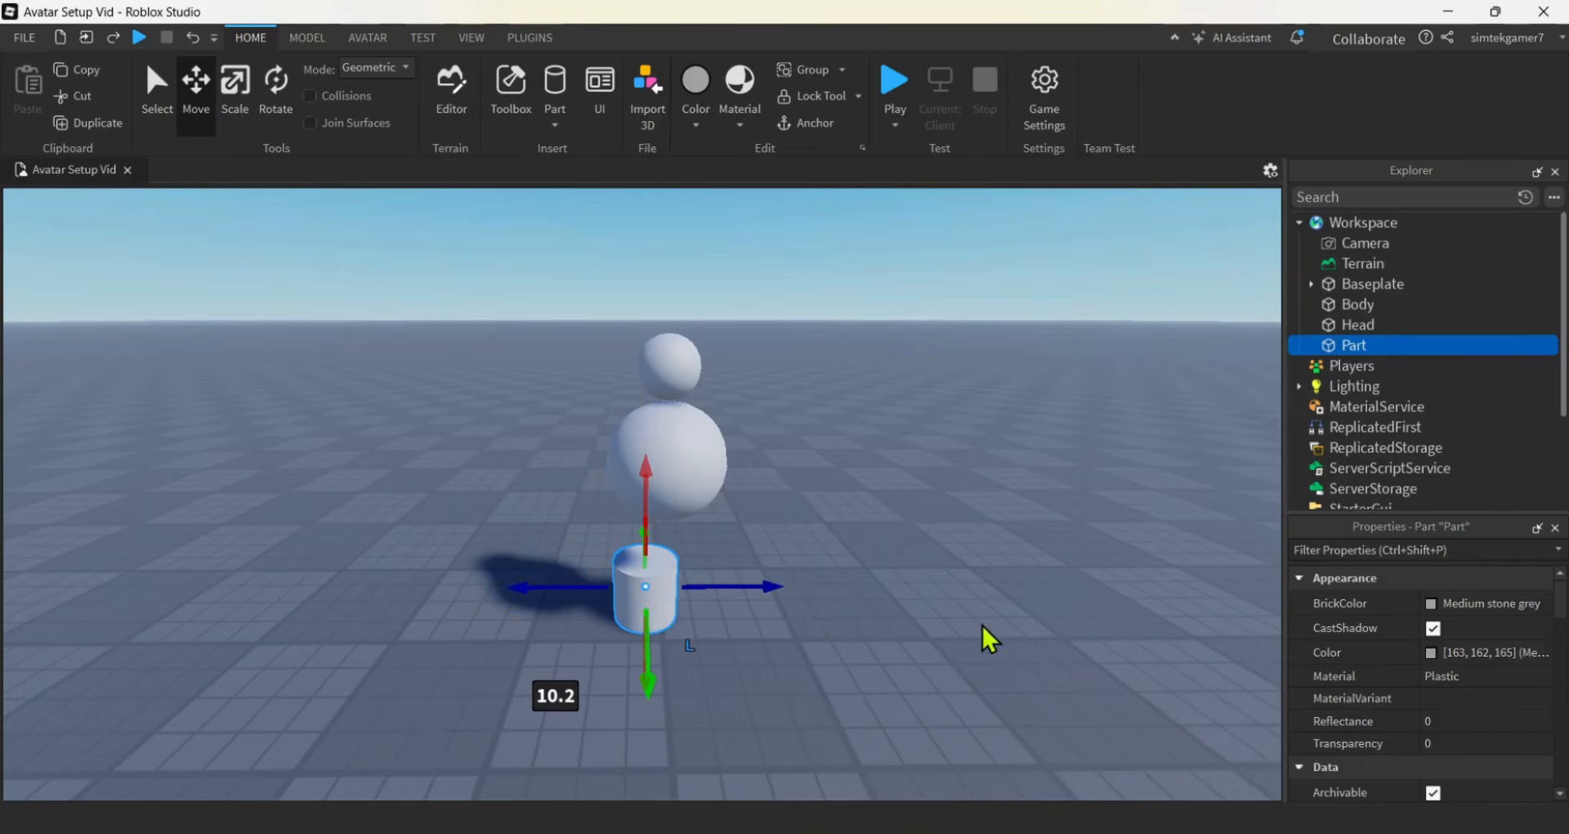
Rename the new cylinder Limb
click(1355, 346)
text(Lib)
key(BackSpace)
key(BackSpace)
text(imb)
key(Return)
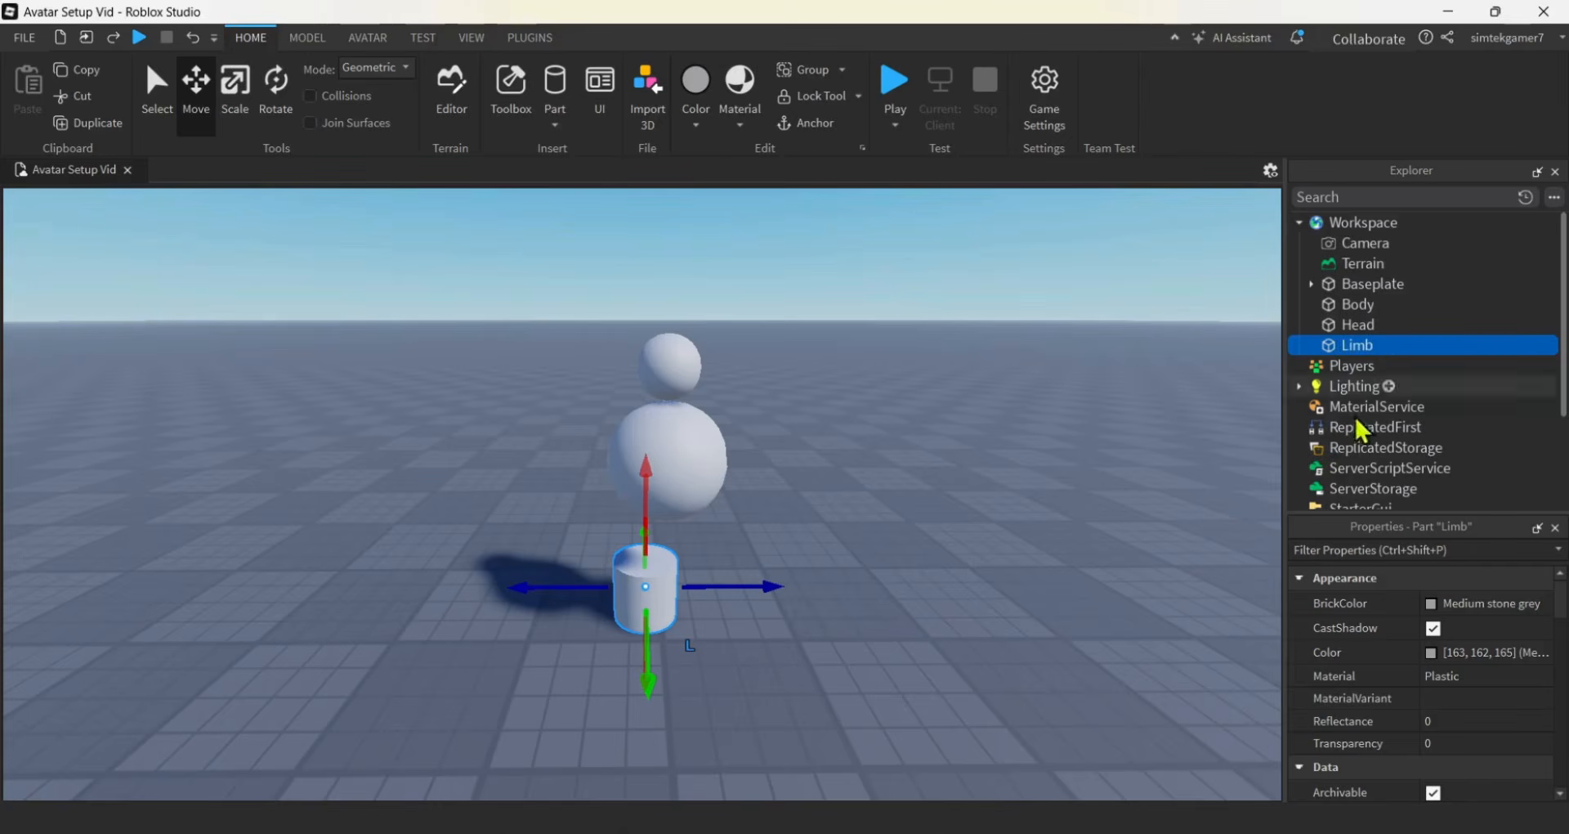
Set the Limb cylinder's size to 2, 1, 1 and raise it by 0.8 studs
scroll(1437, 677, down, 5)
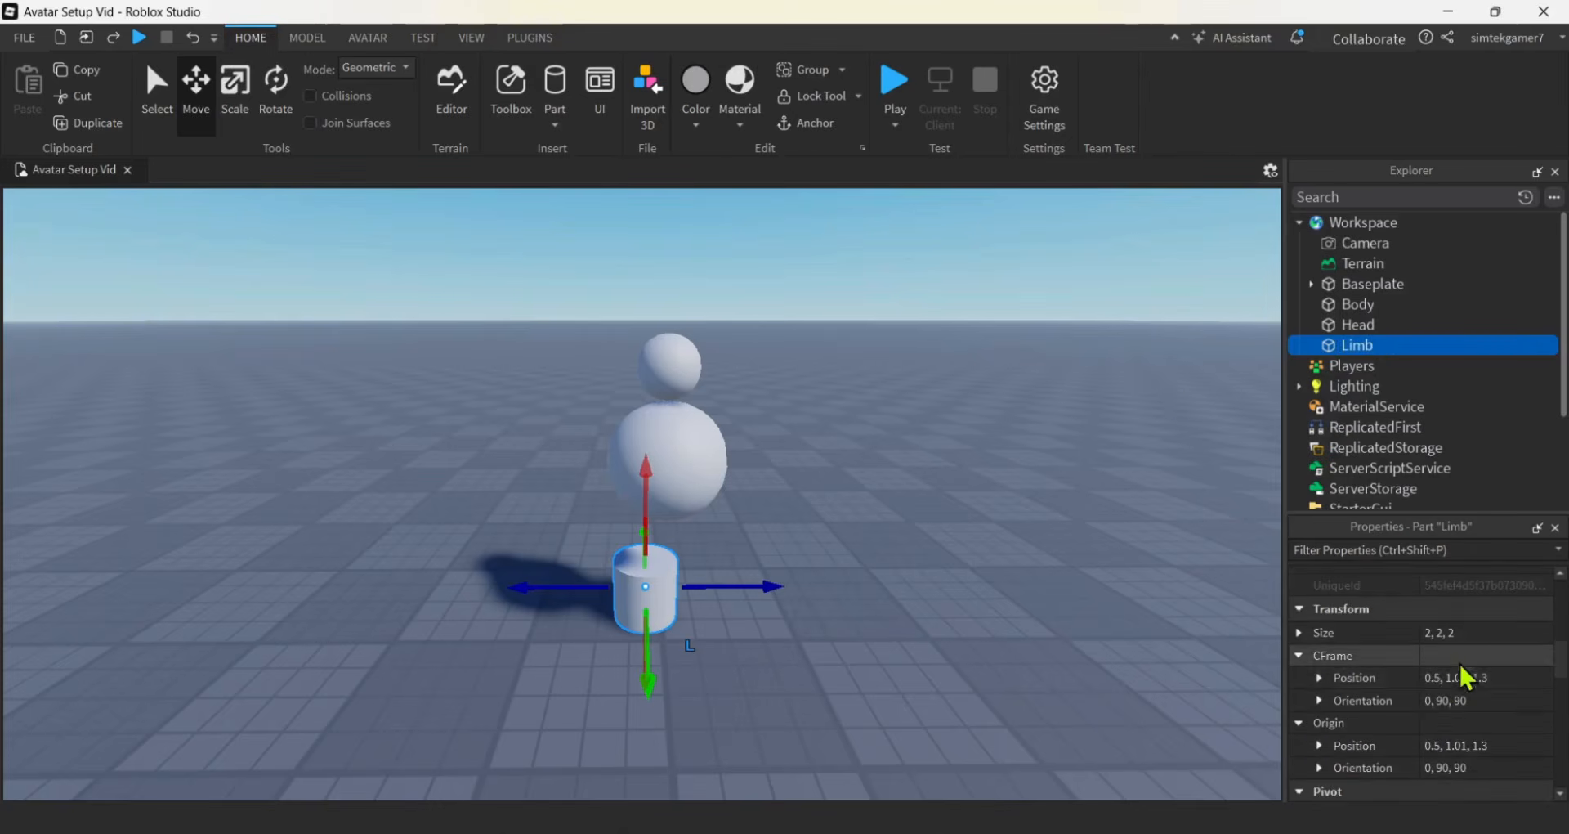
click(1475, 634)
click(1475, 635)
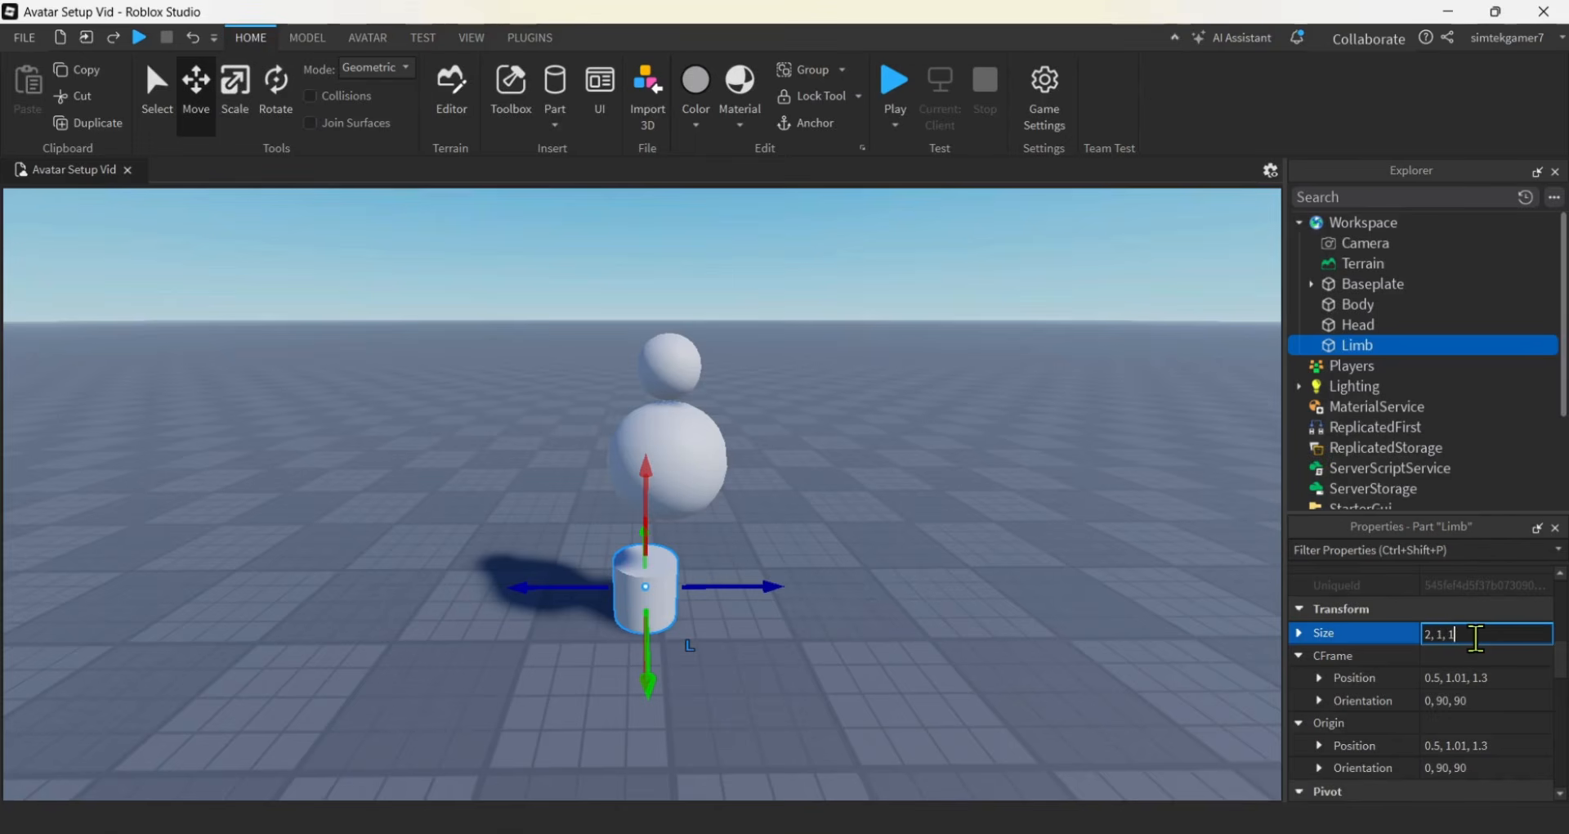
key(Return)
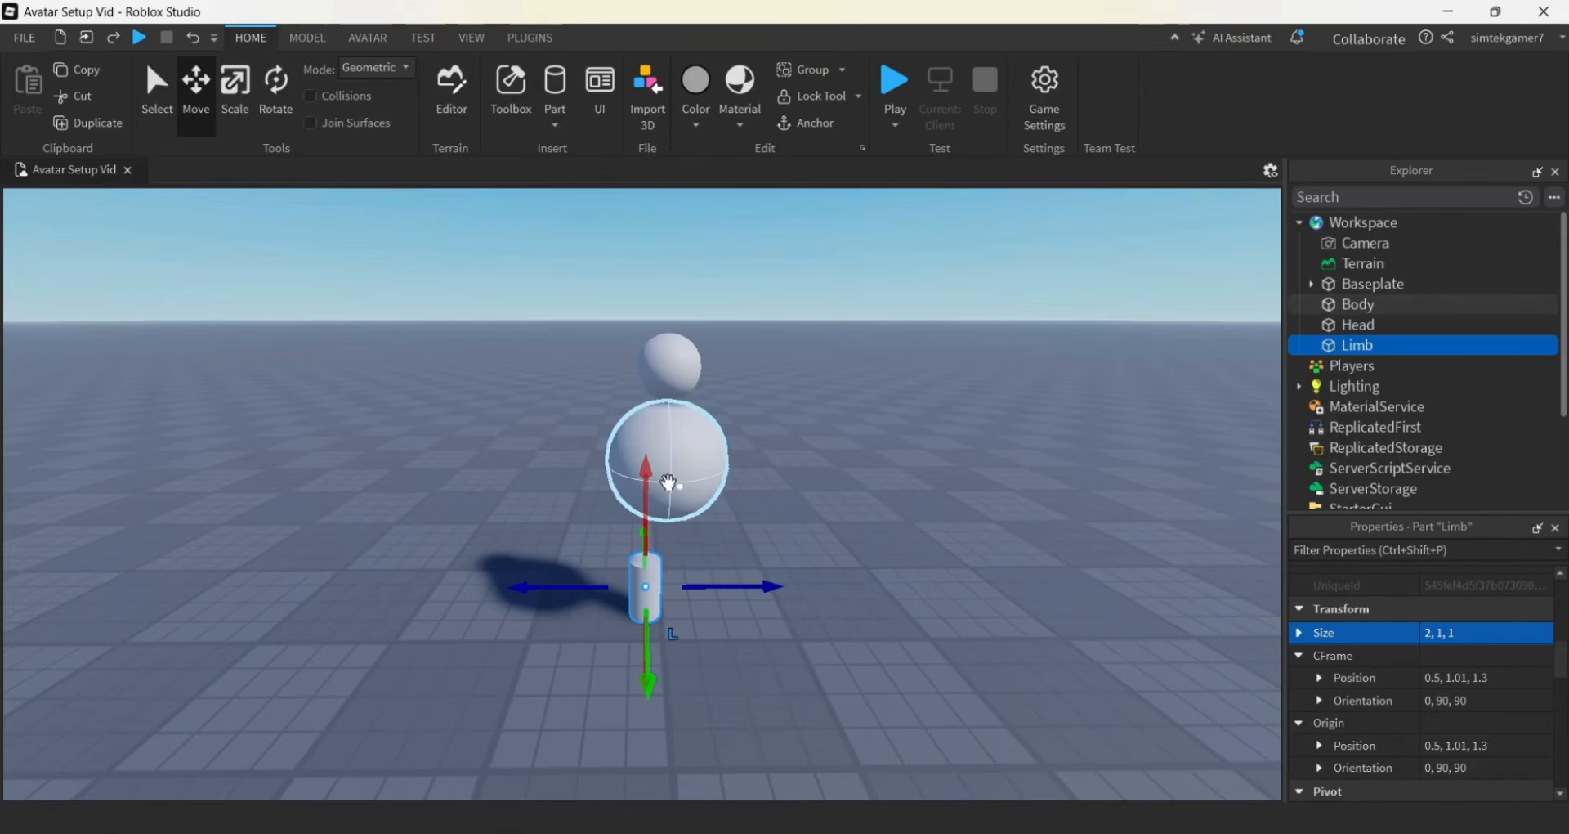
drag(647, 483, 652, 458)
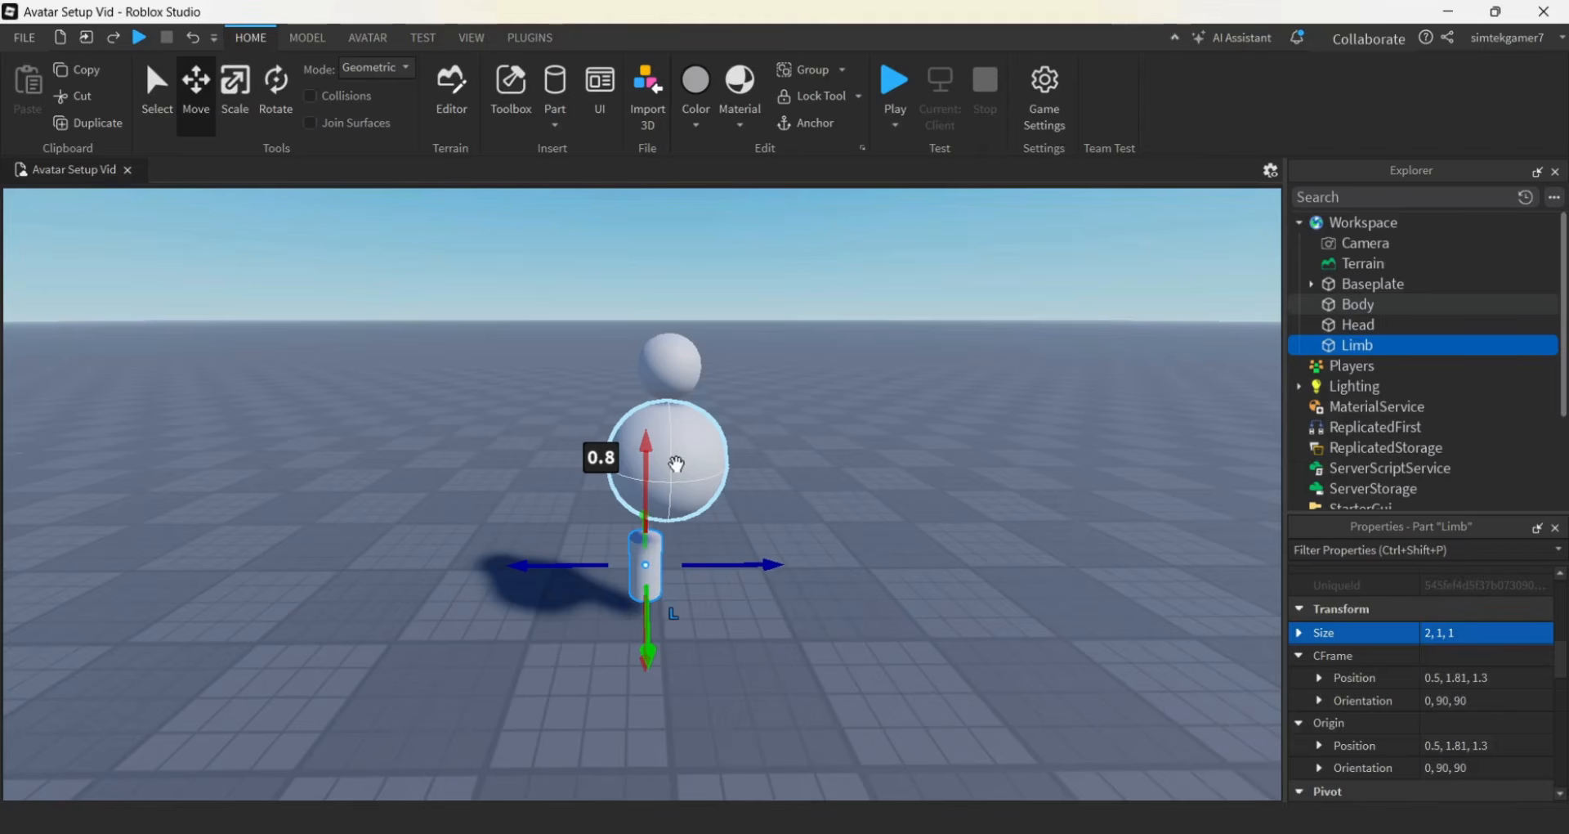
Copy the Body's position 0, 5.6, 0 to the Limb so that both share the same centre
mouse_move(1373, 350)
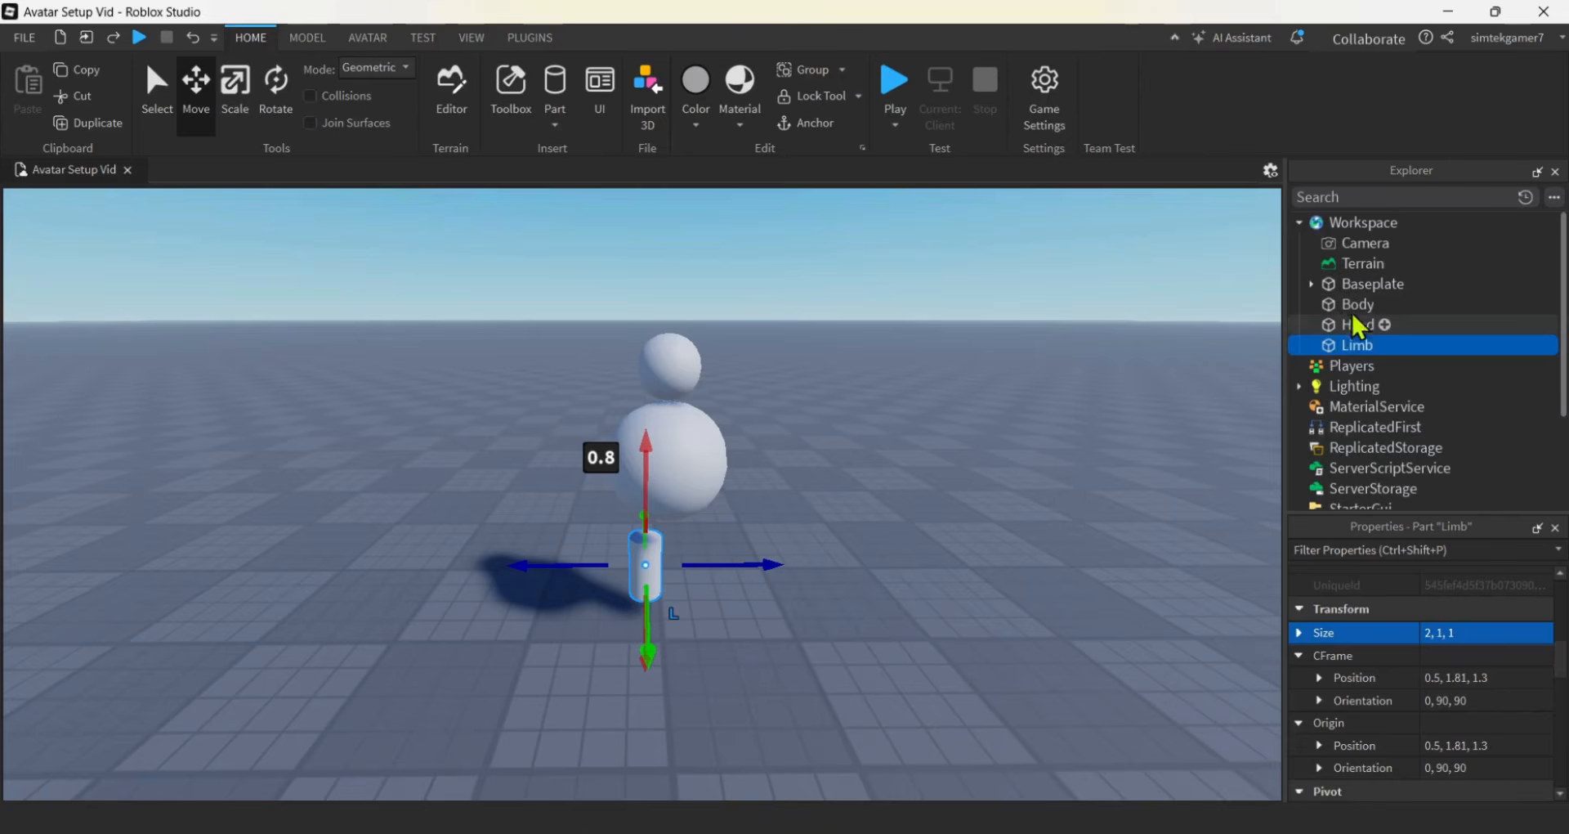
click(1352, 307)
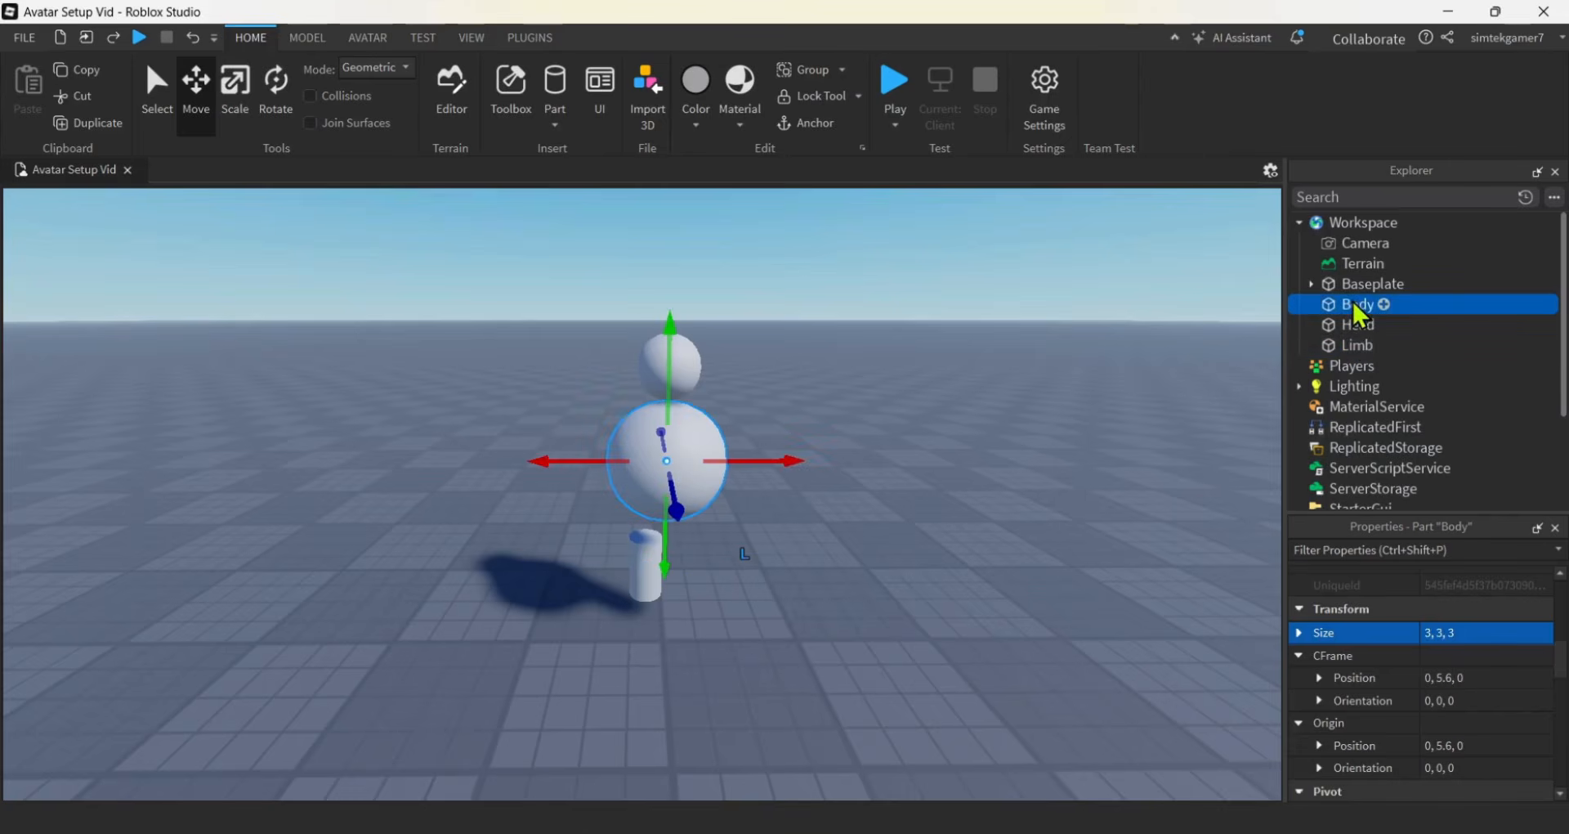
click(1481, 679)
key(ctrl+c)
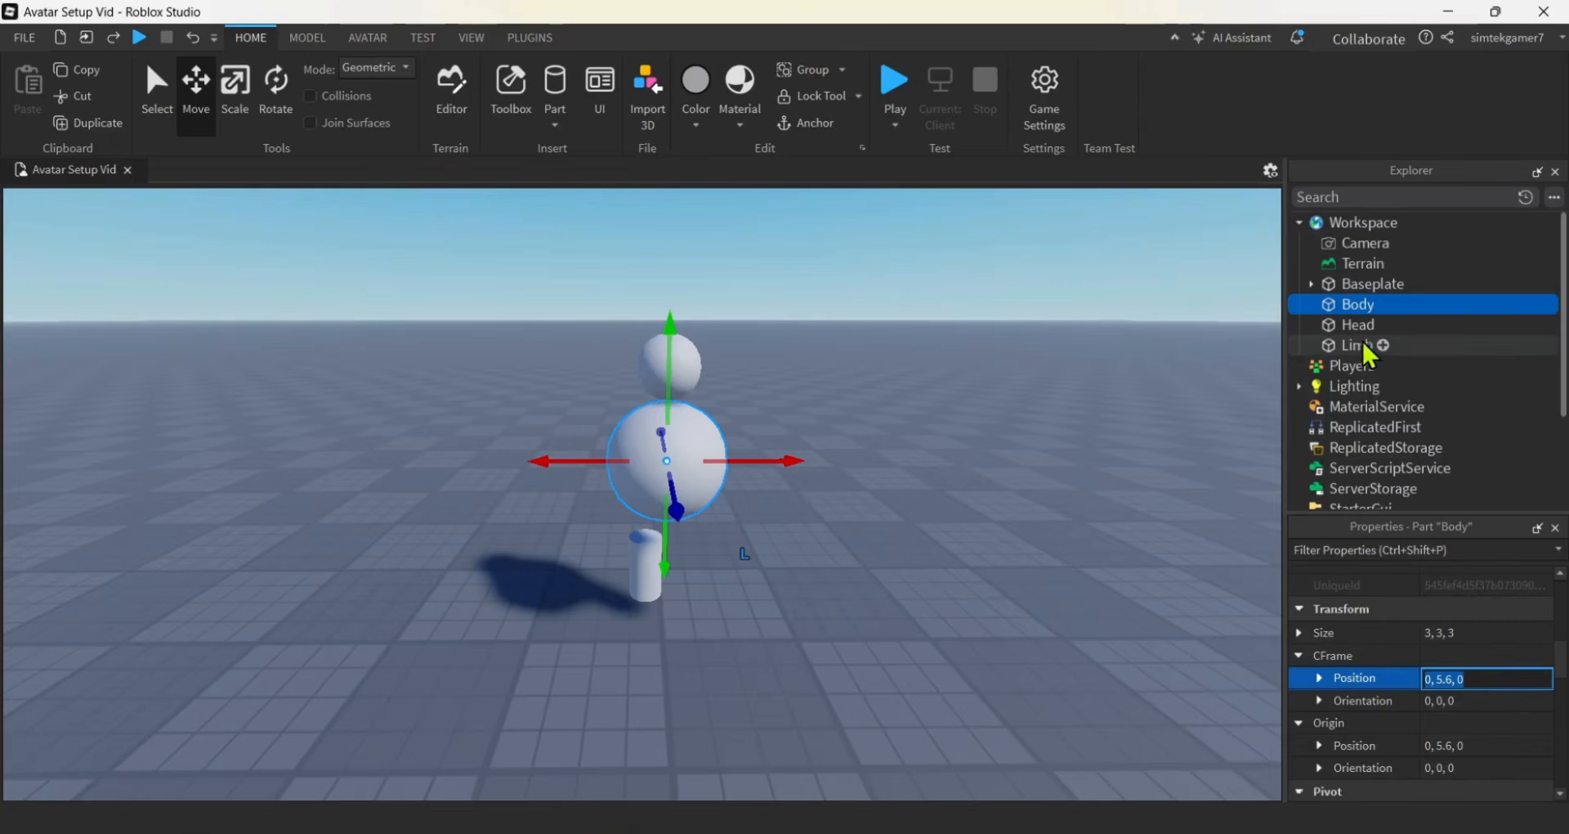
click(1355, 352)
click(1497, 677)
key(ctrl+v)
key(Return)
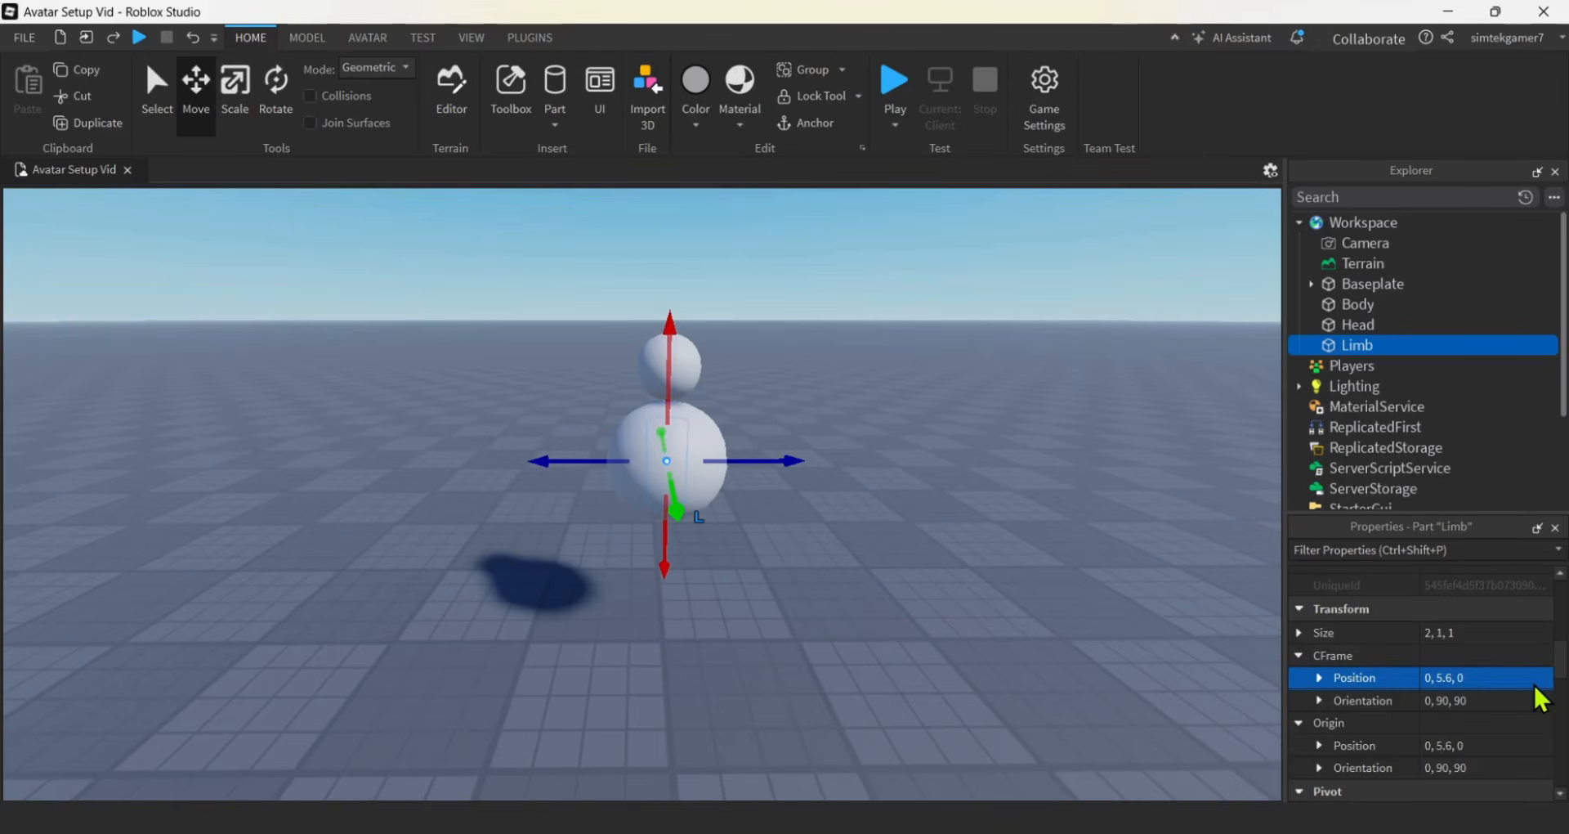
Duplicate the Limb three times to get four identical limbs
mouse_move(1361, 350)
right_click(1362, 345)
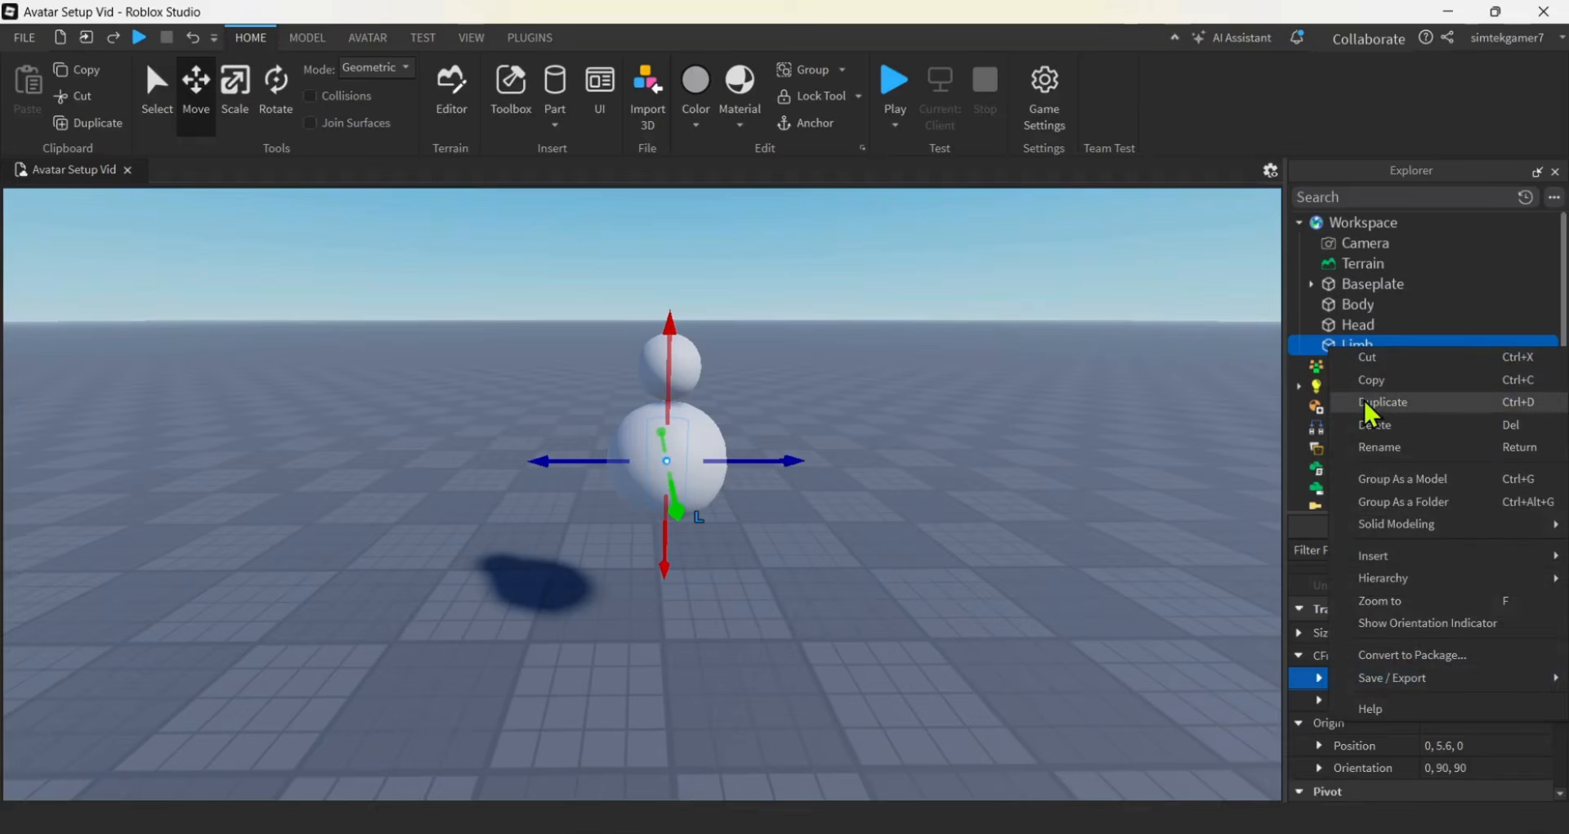
click(1363, 398)
right_click(1355, 368)
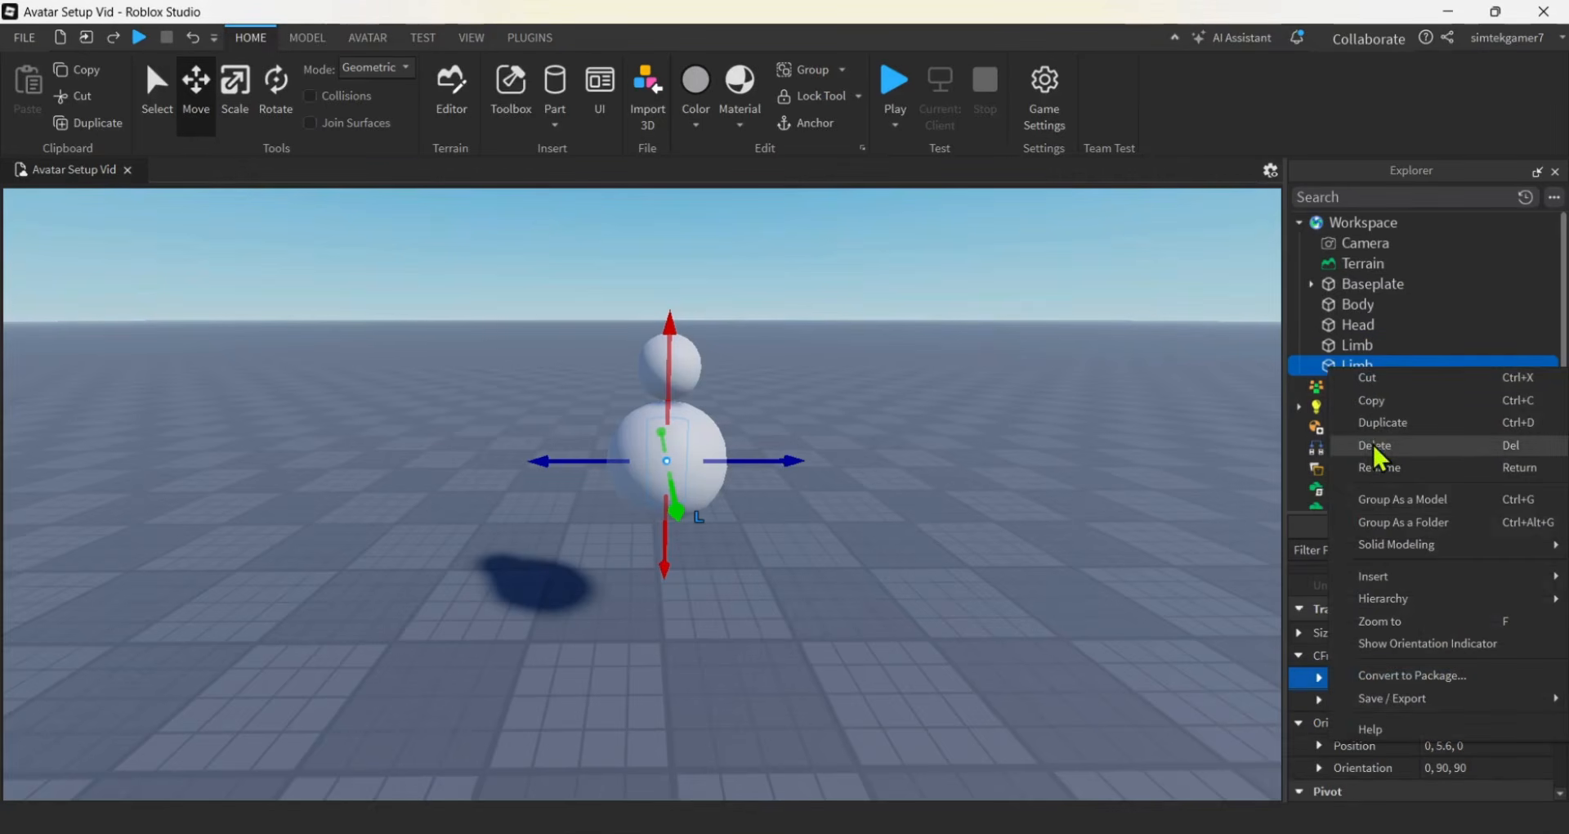
click(1383, 420)
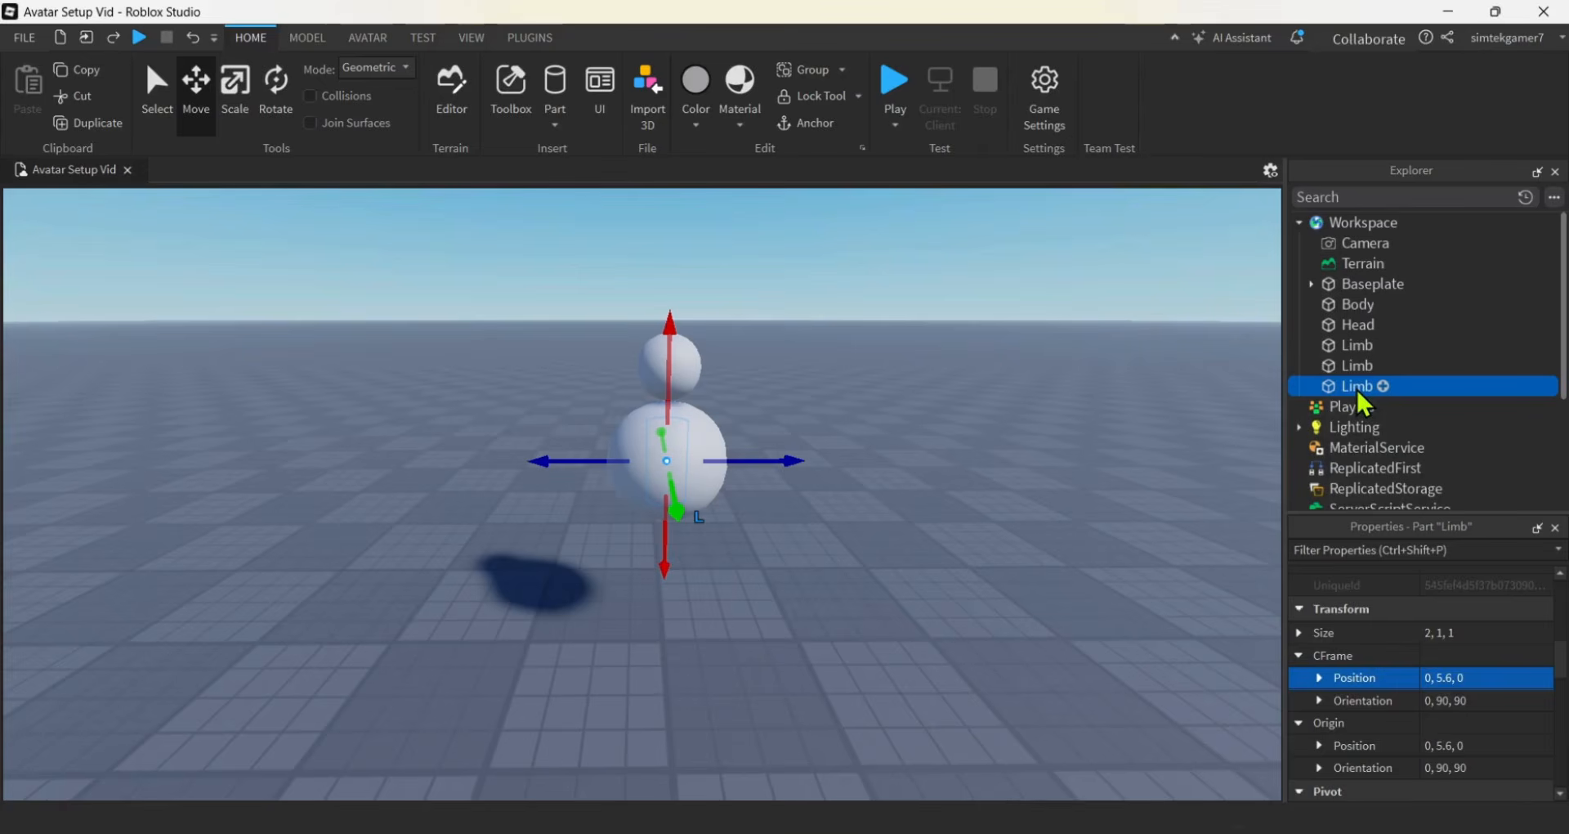
key(ctrl+d)
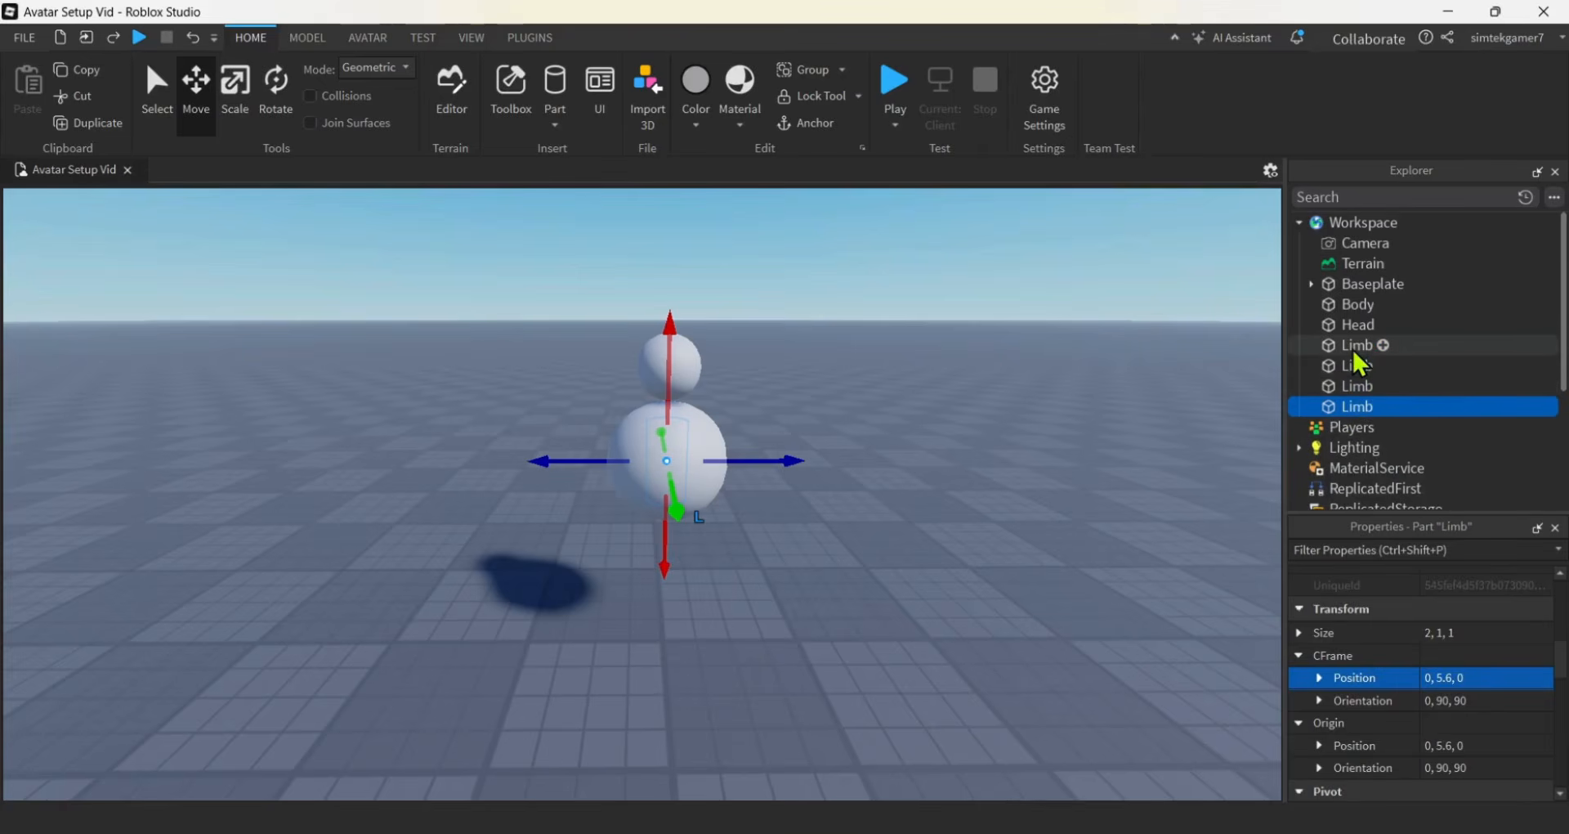
Rename the first two Limb parts Arm
click(1355, 346)
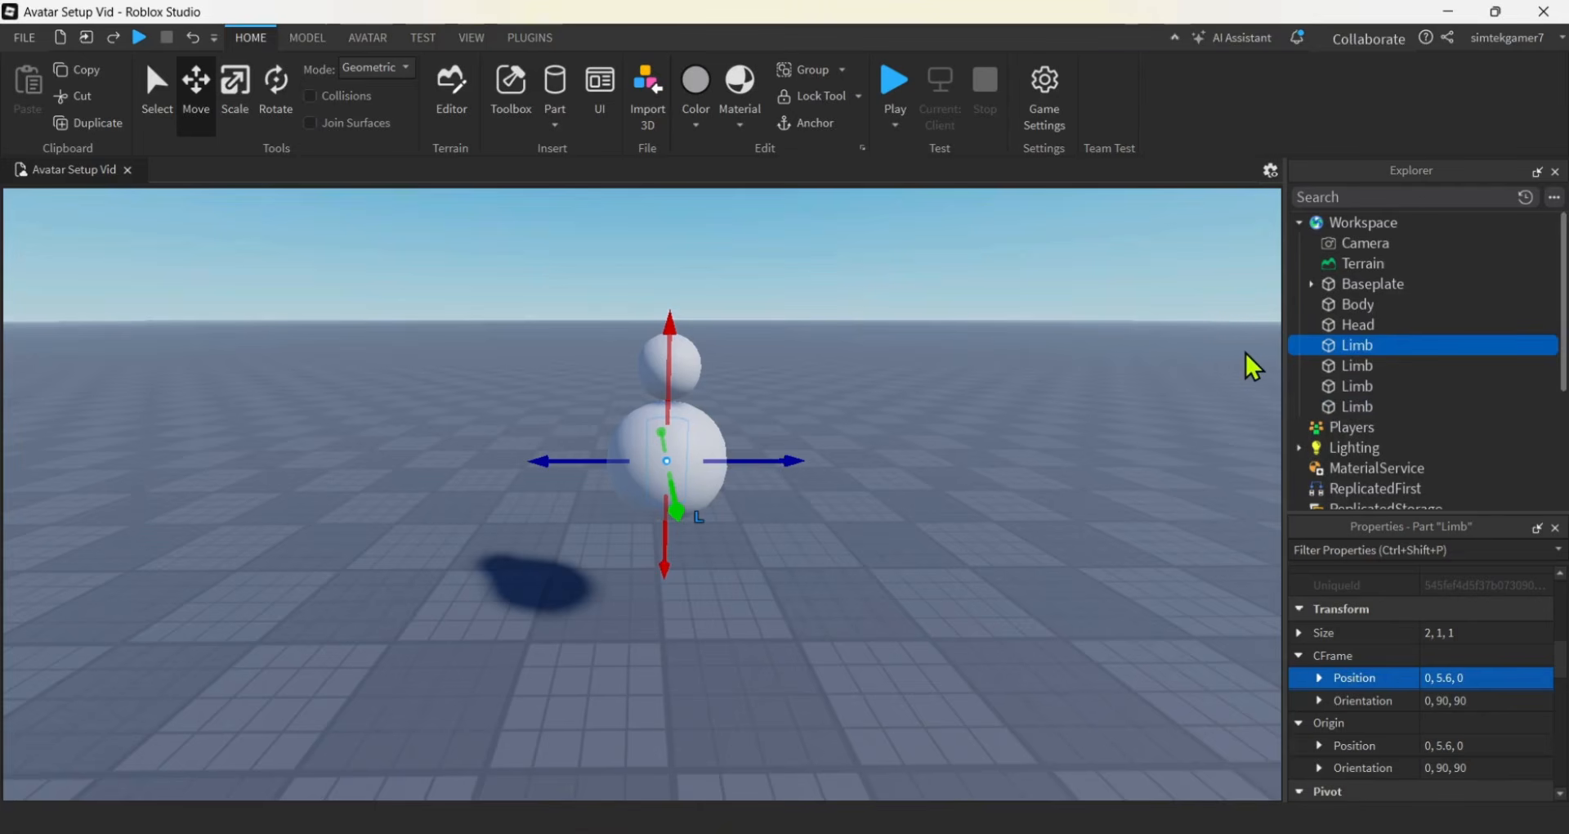
key(F2)
text(rm)
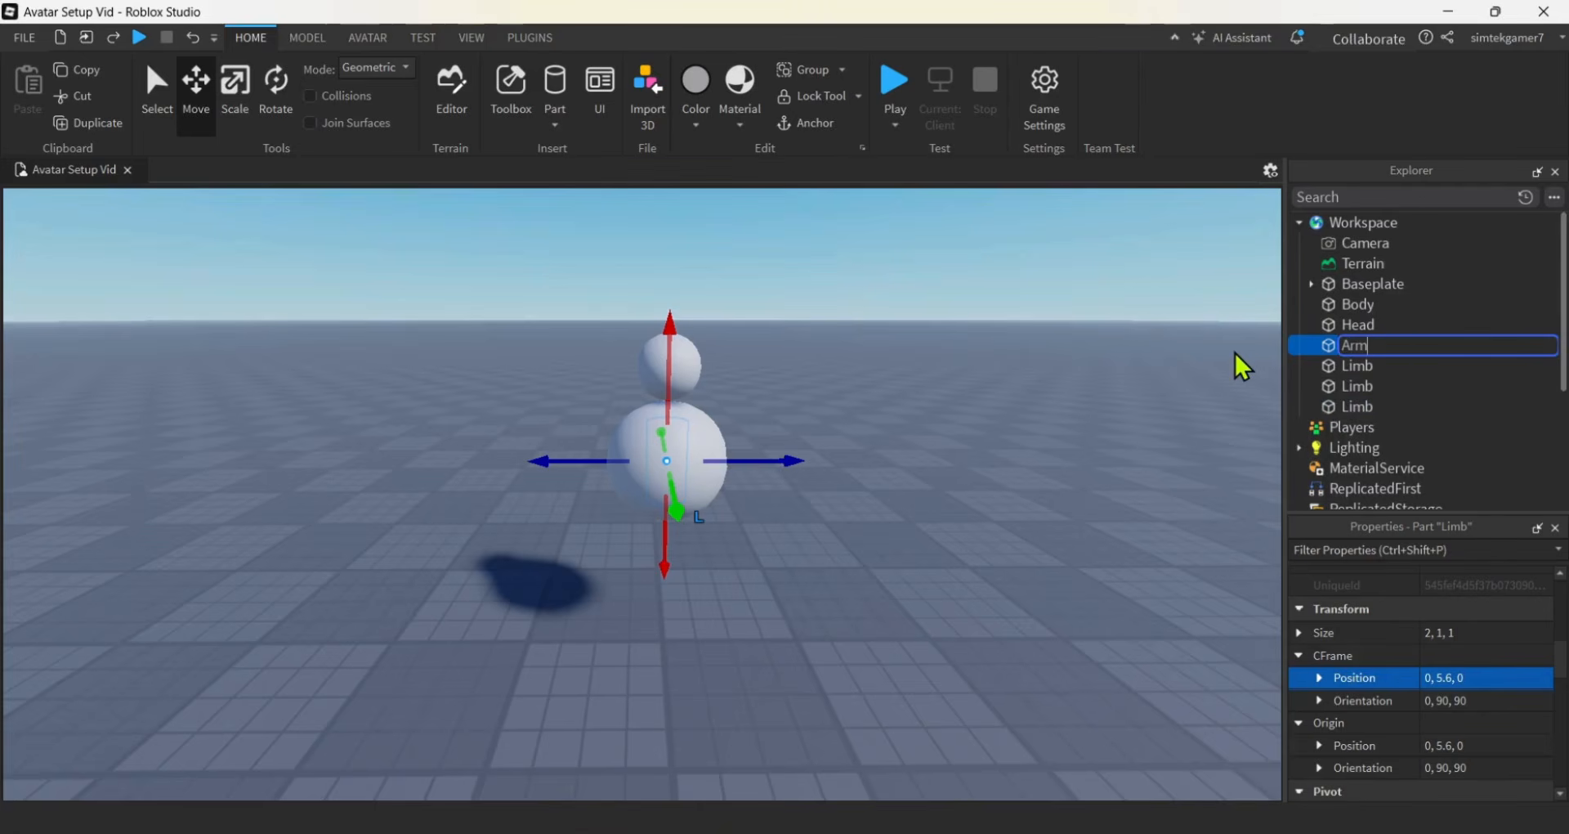
key(Return)
click(1317, 367)
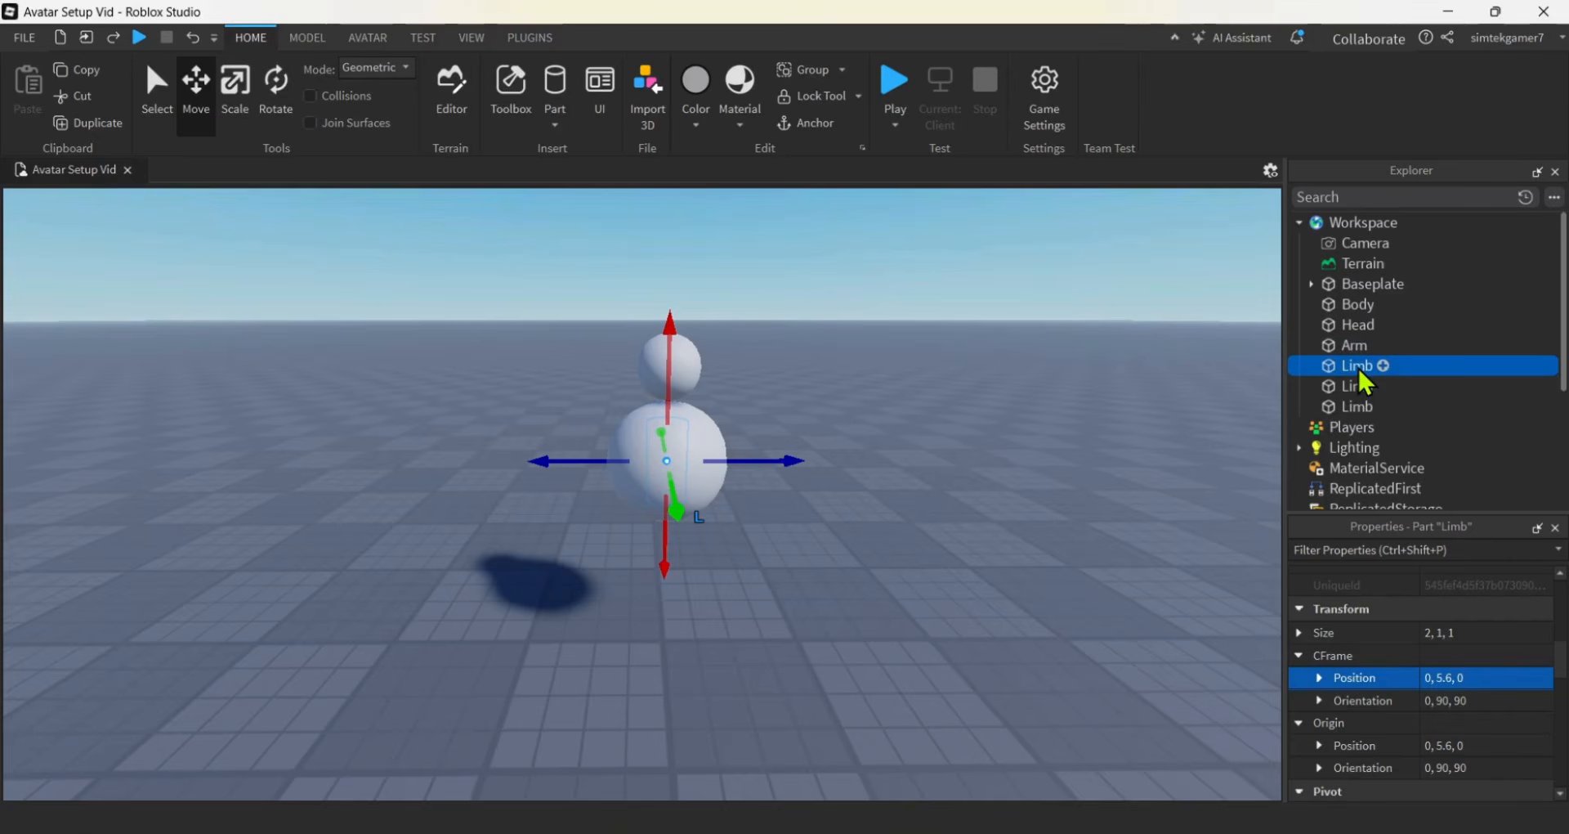
key(F2)
text(Arm)
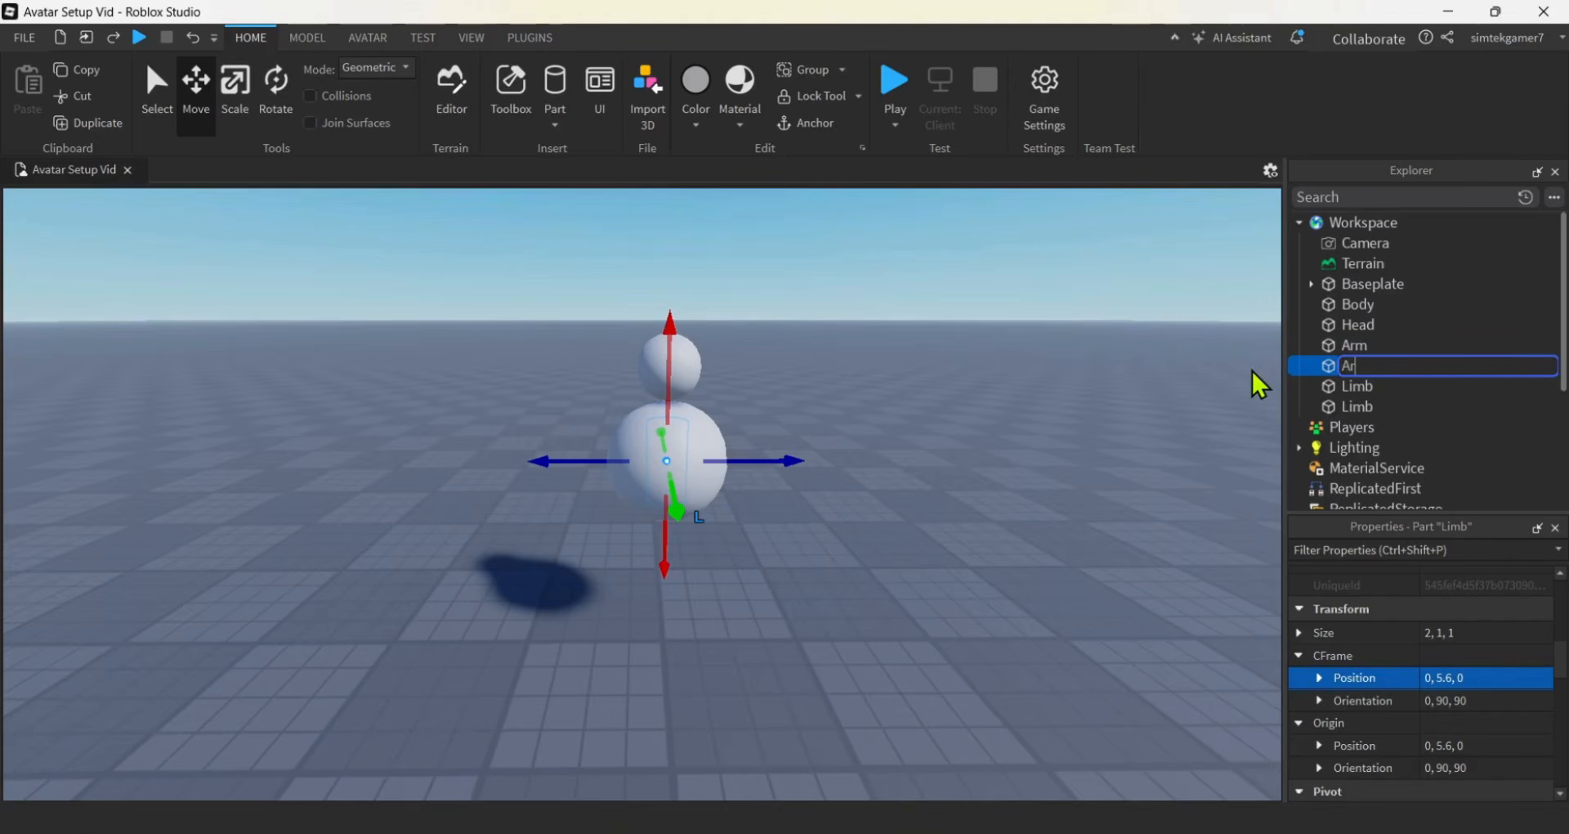
key(Return)
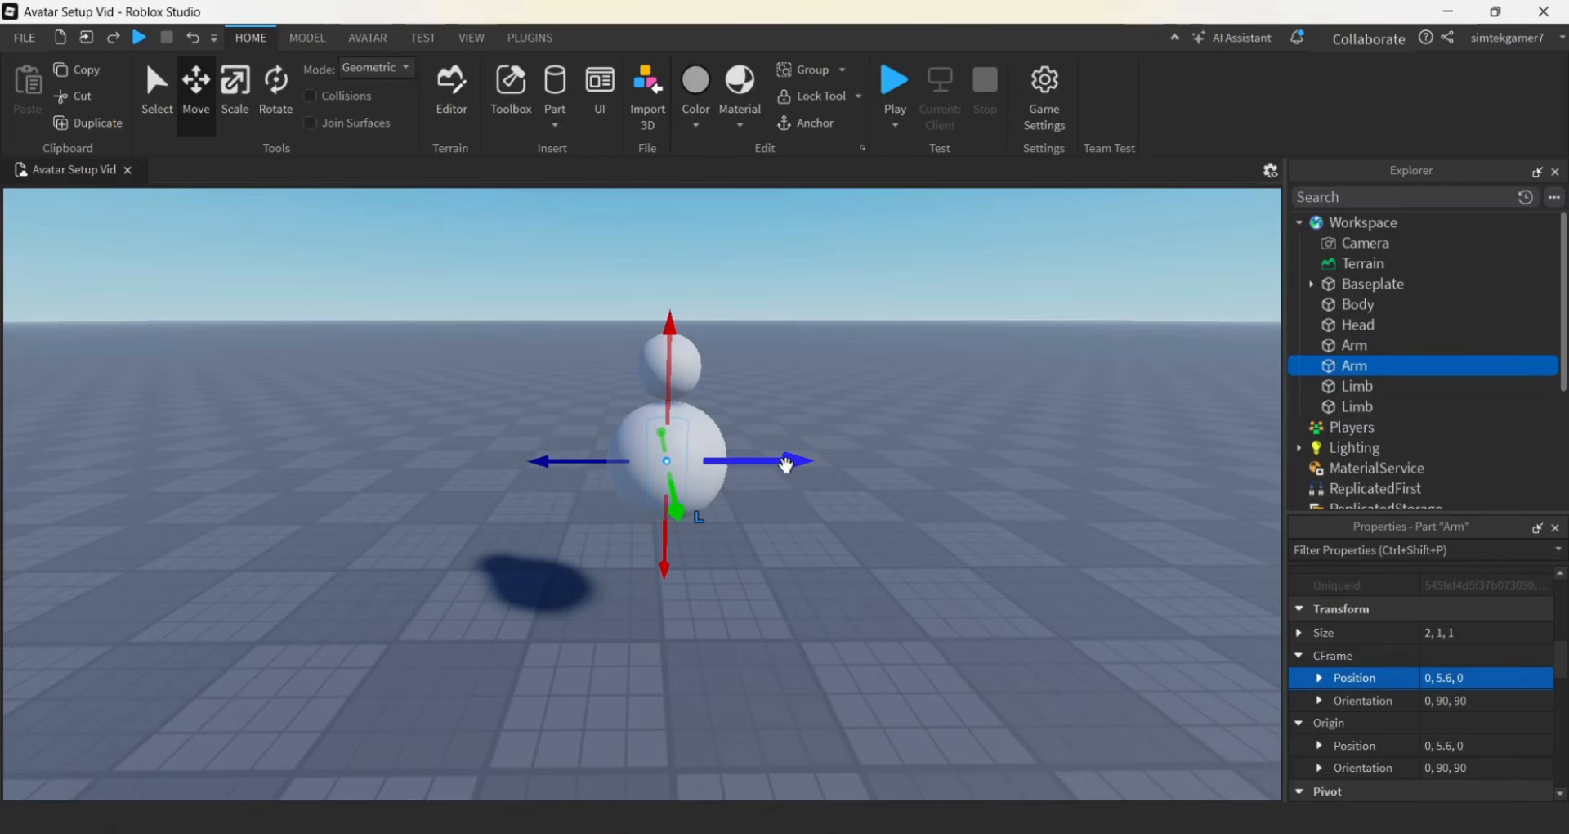
Move the second Arm sideways out of the Body to X 3.3 and rotate it 90 degrees so it lies horizontally
drag(794, 465, 659, 494)
click(276, 90)
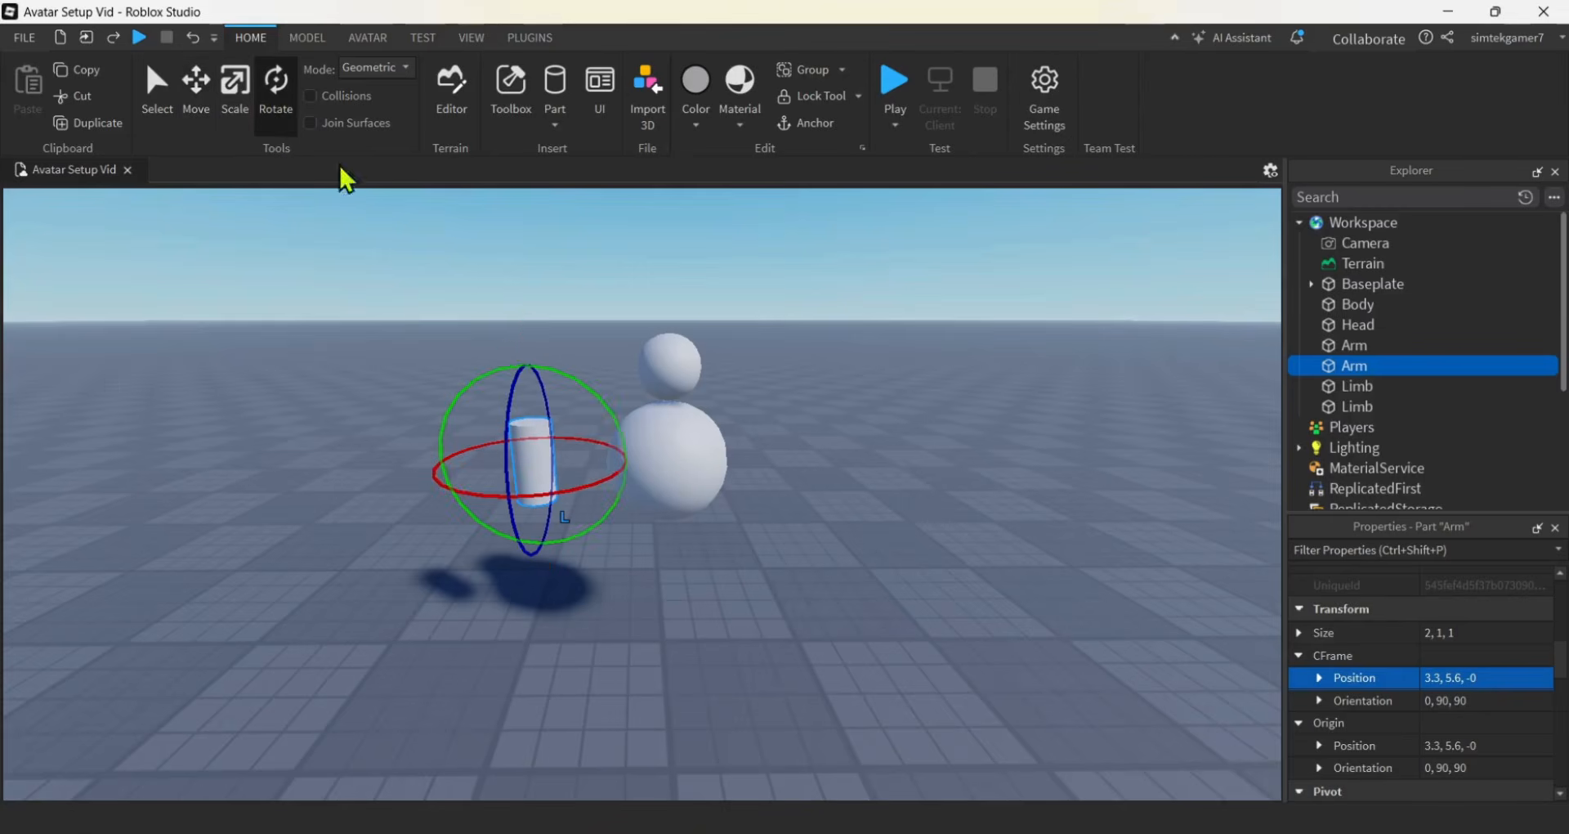
drag(541, 358, 623, 467)
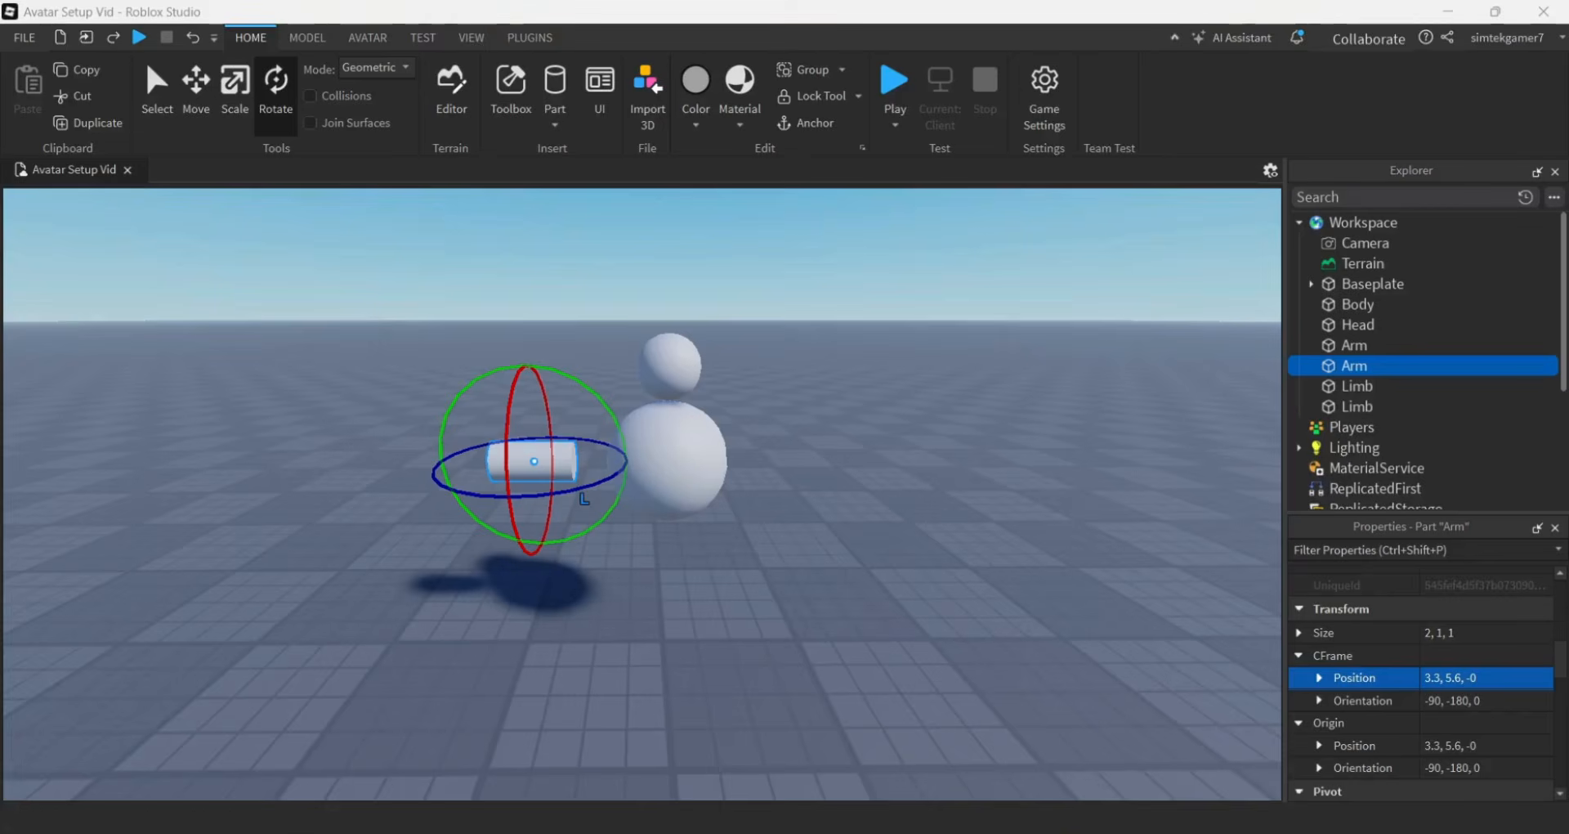
Move the first Arm 3.9 studs out to the opposite side of the Body and rotate it 90 degrees to horizontal
click(1357, 345)
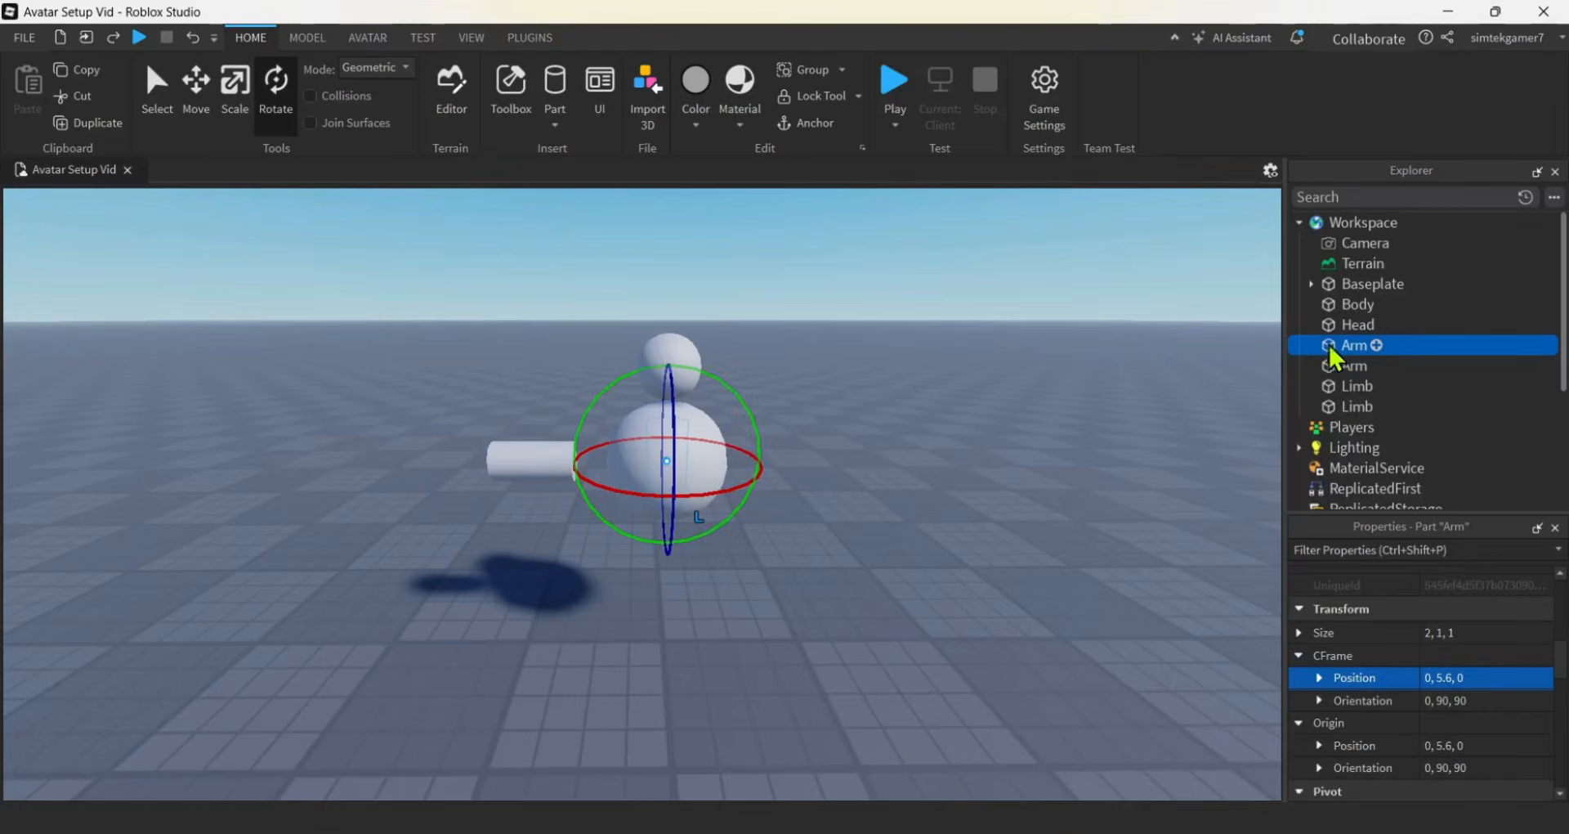
click(197, 82)
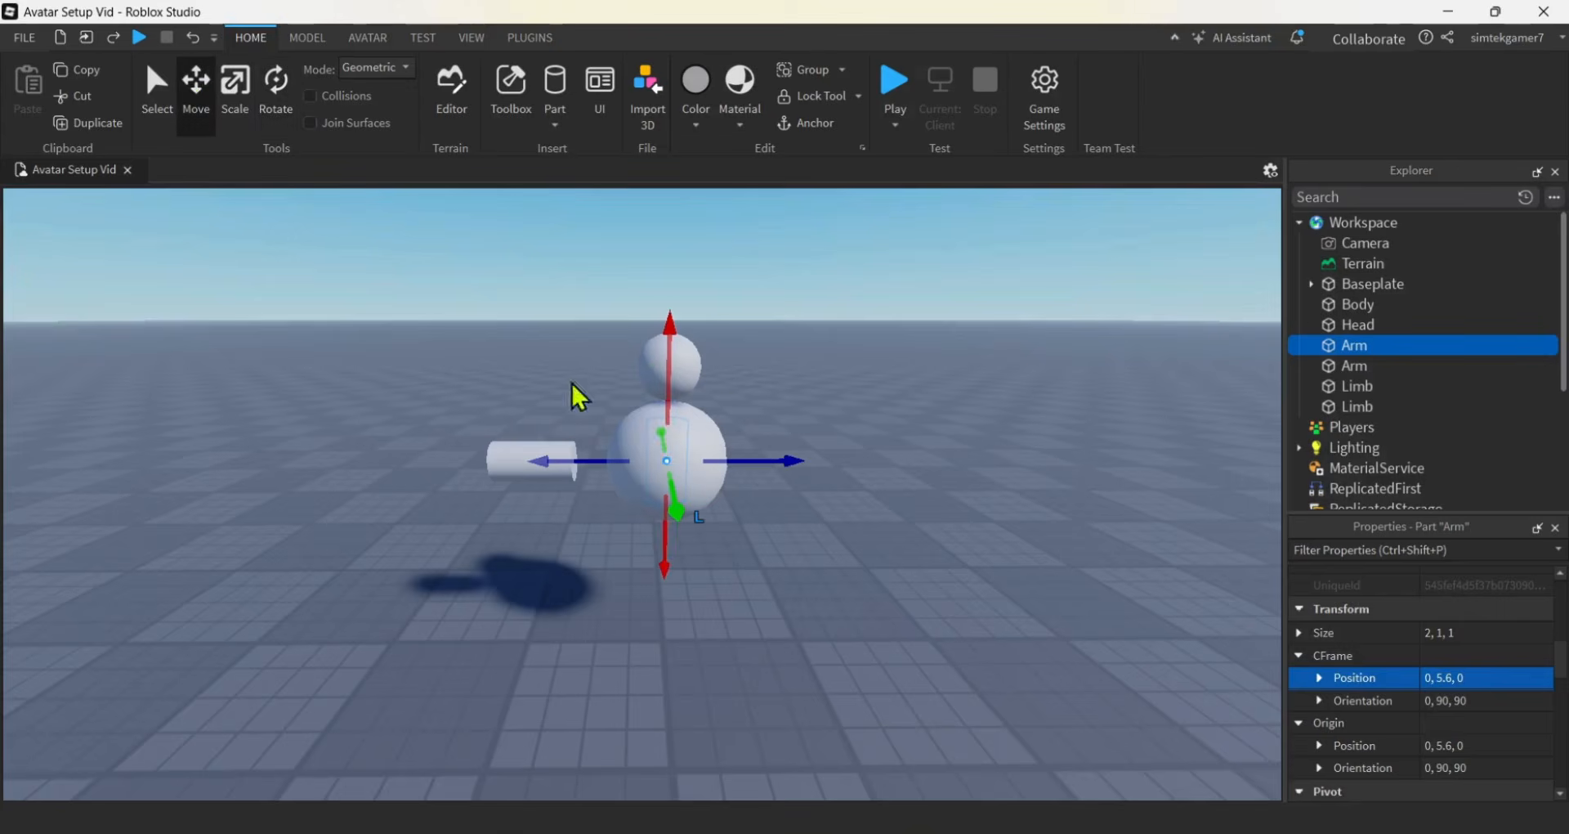
drag(792, 470, 947, 473)
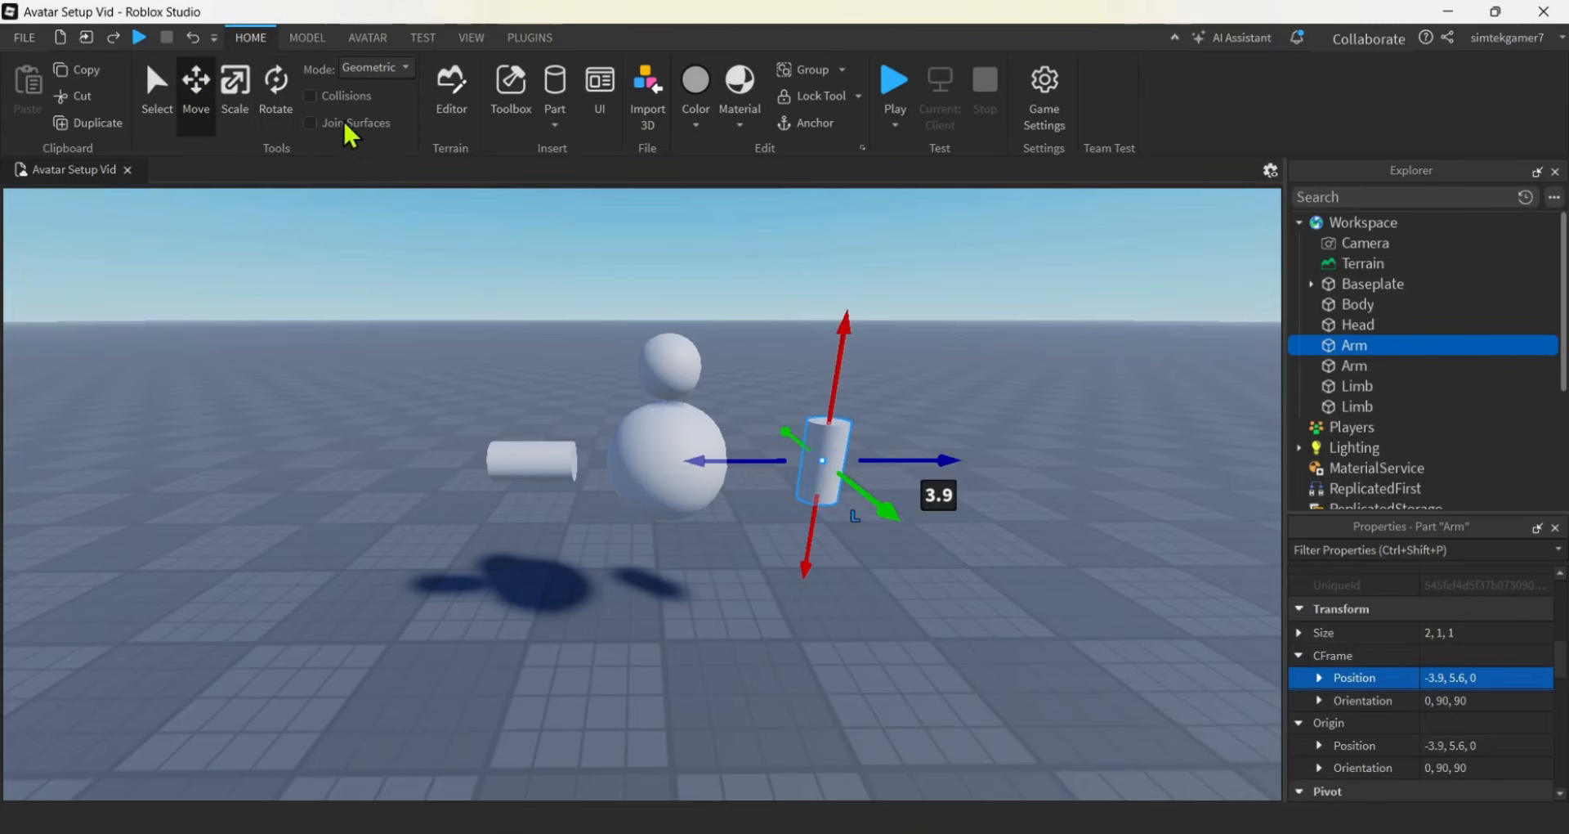
click(277, 81)
drag(897, 385, 928, 538)
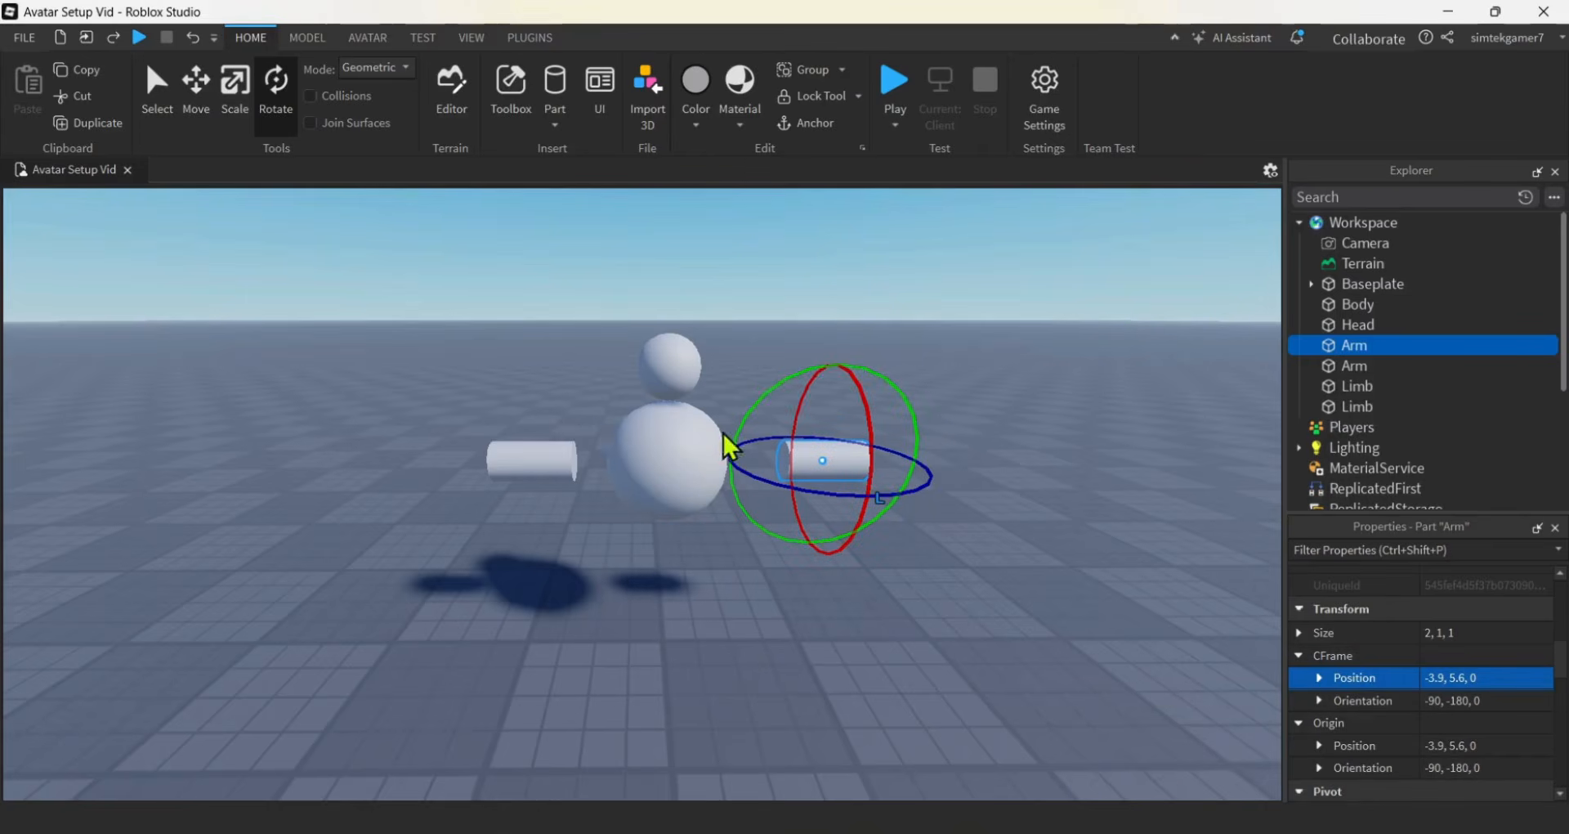
Raise the first Arm to height 6.1, turn on Collisions, and slide it inward to X -2.498 against the Body
click(196, 82)
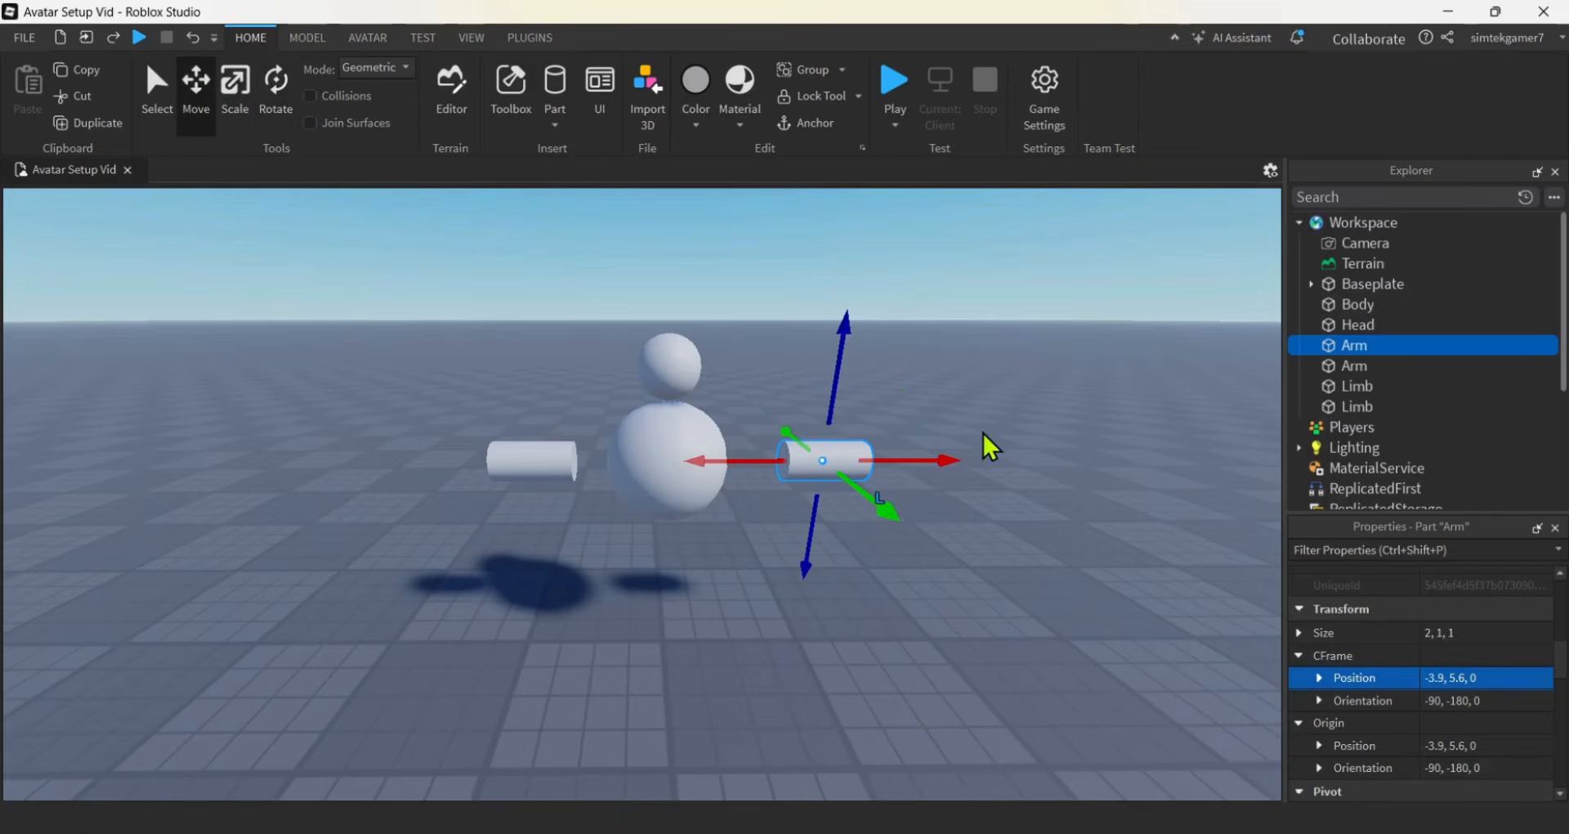
drag(840, 374, 843, 358)
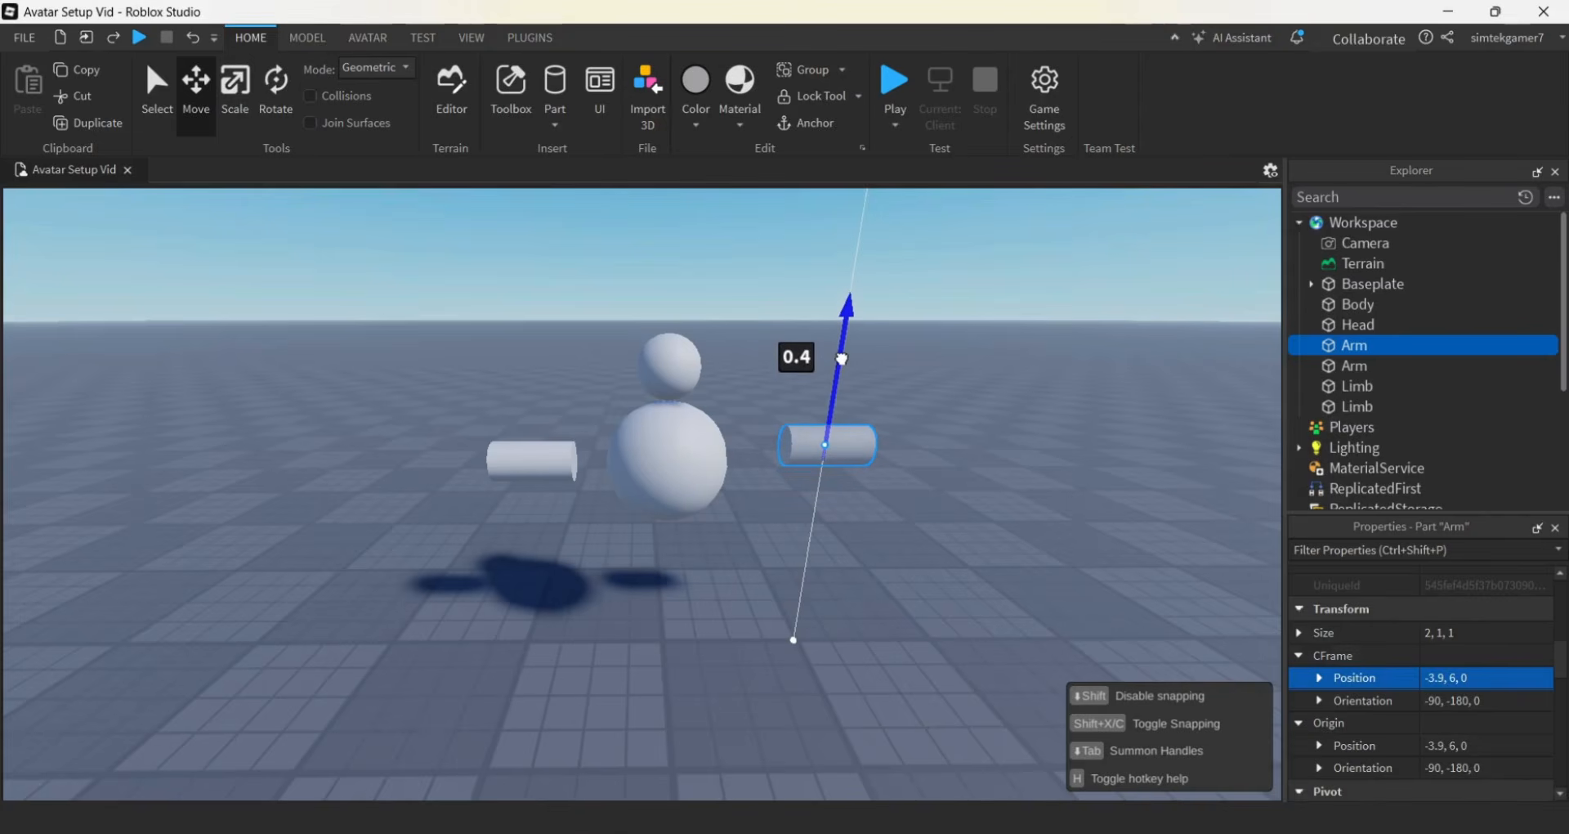
drag(842, 357, 842, 353)
drag(948, 442, 876, 442)
click(316, 97)
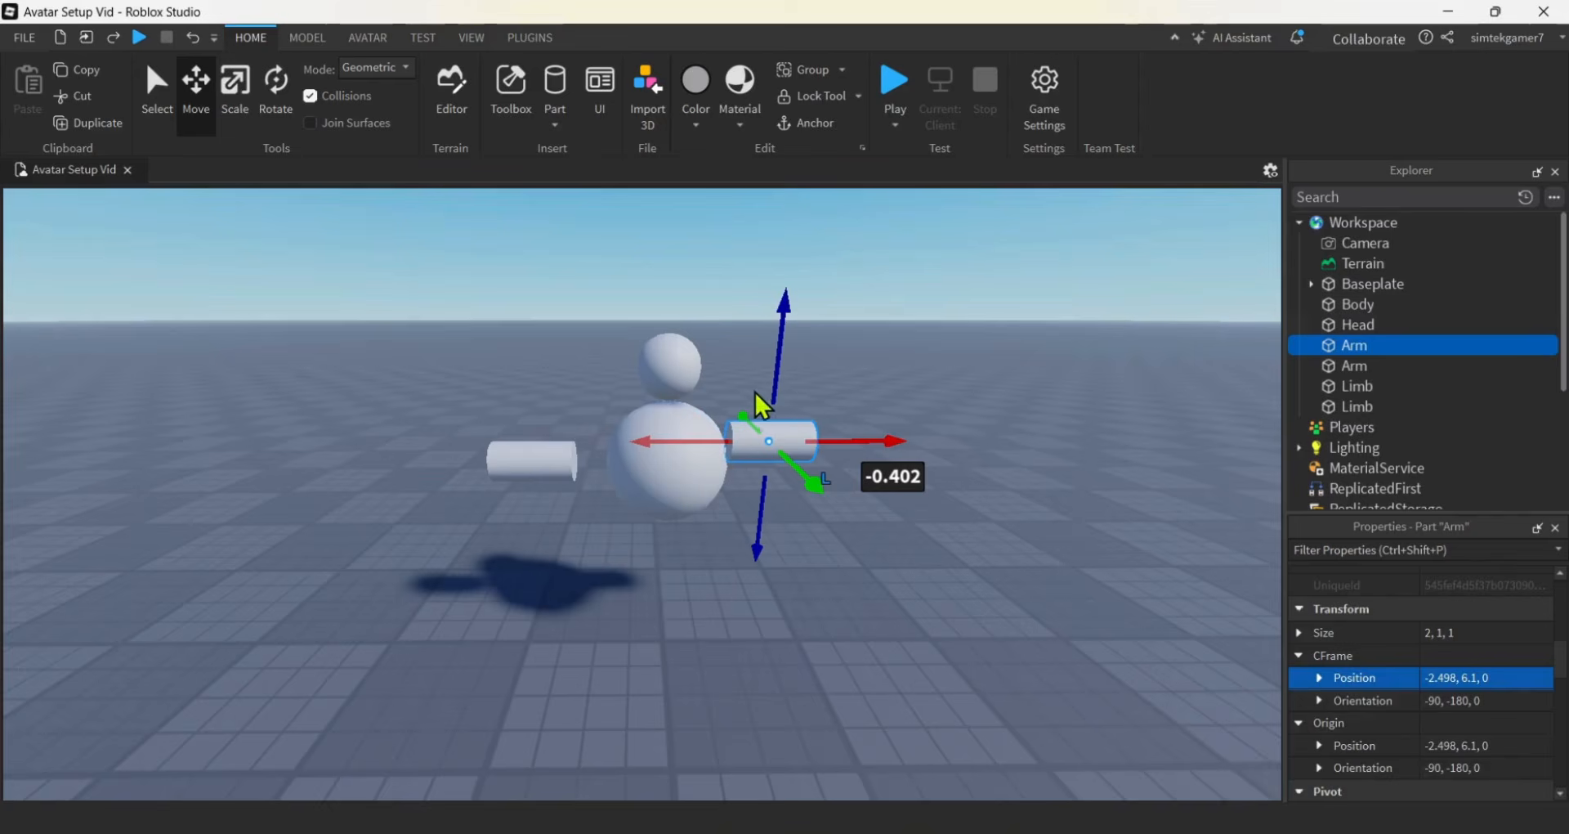
Raise the second Arm by 0.5 studs and slide it inward by 0.802 studs until it touches the Body
click(525, 463)
drag(533, 404, 533, 378)
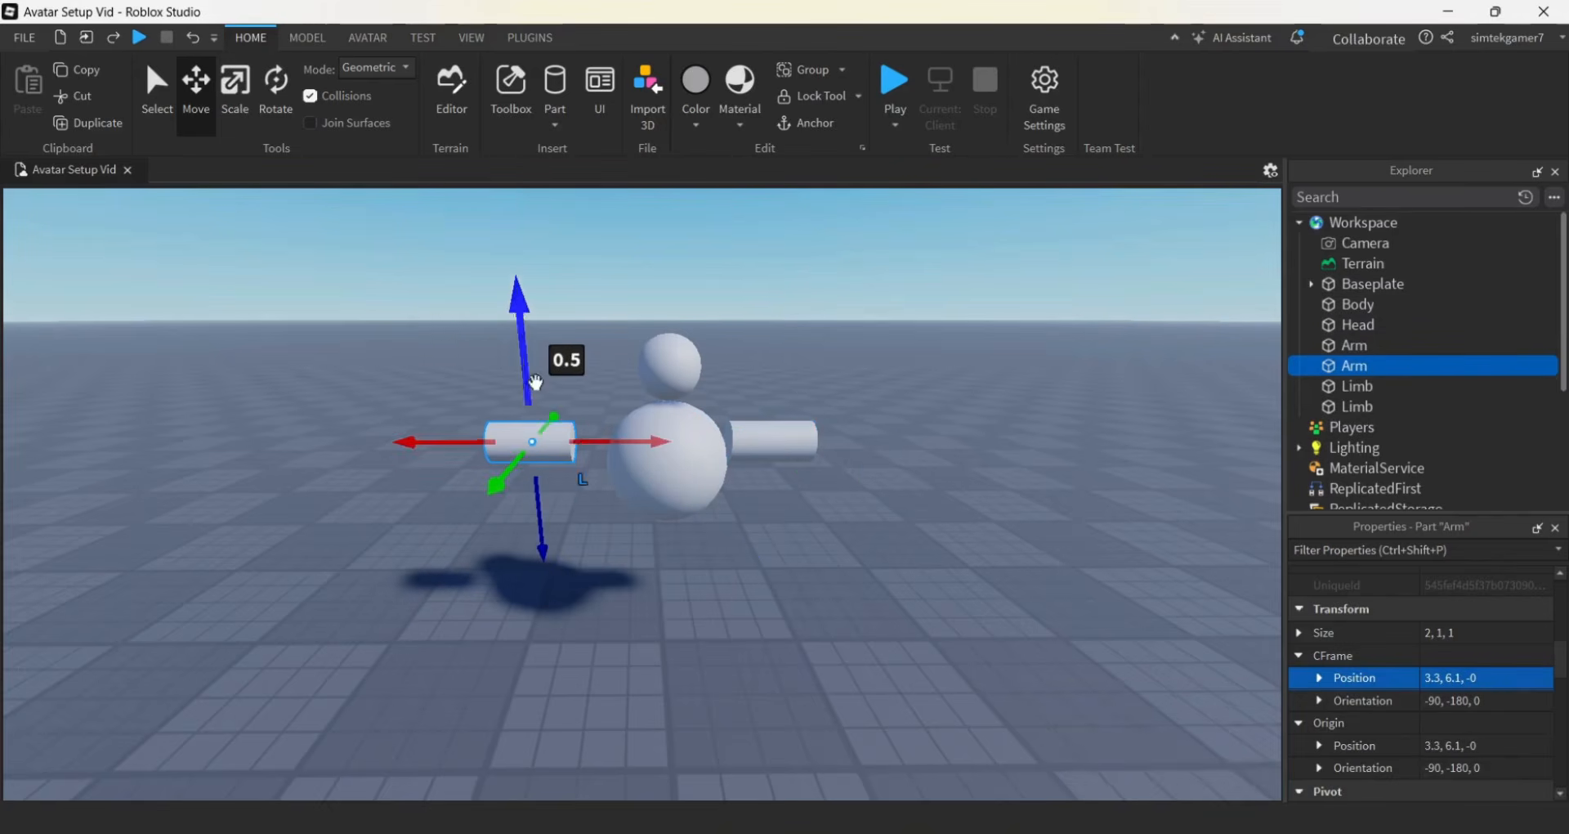
drag(603, 433, 639, 433)
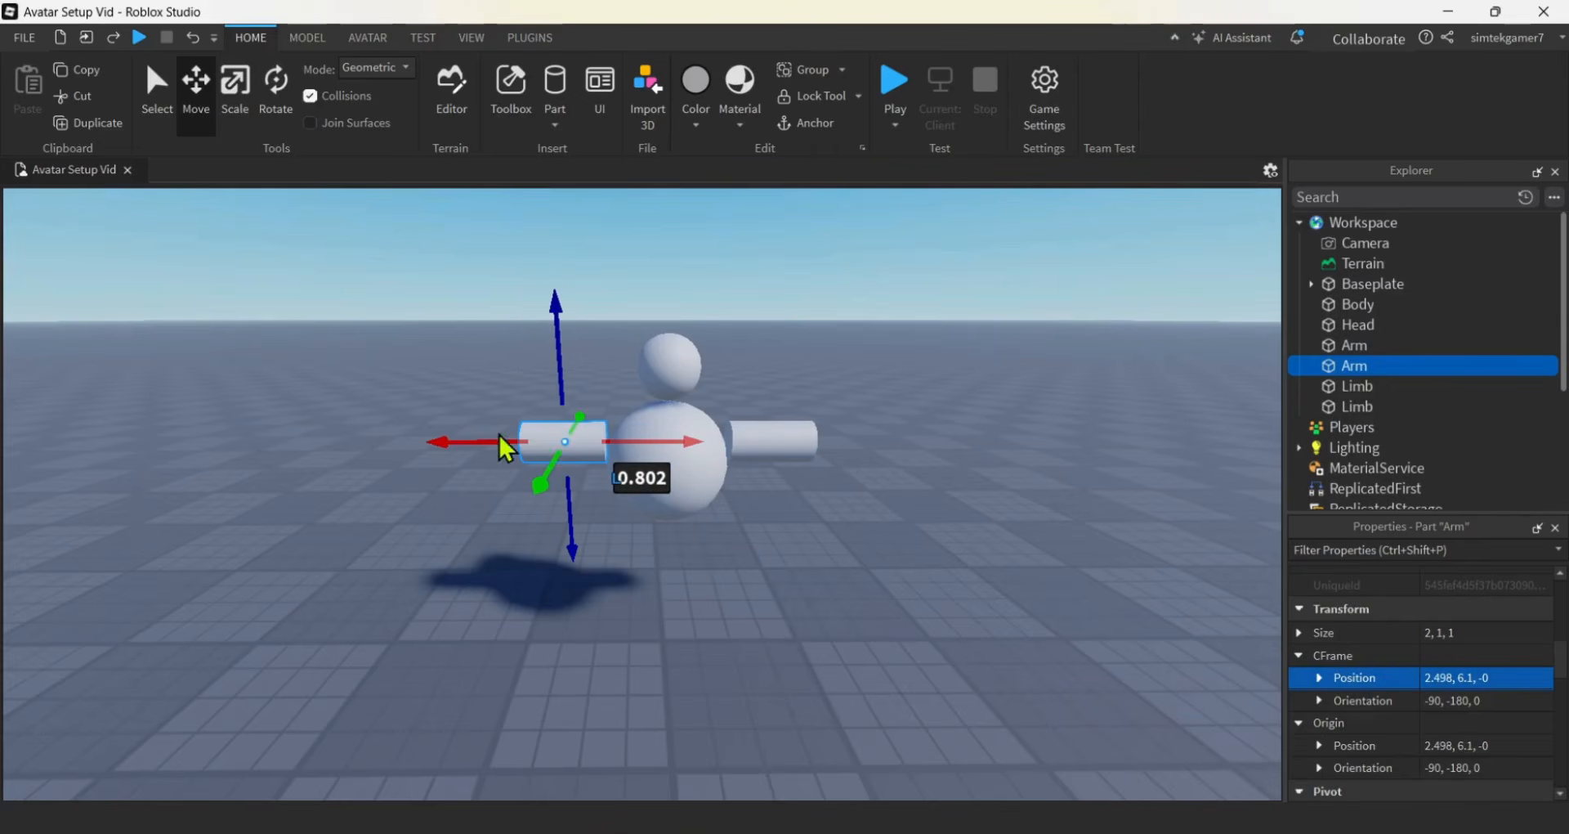
Lower the first remaining Limb 2.9 studs beneath the Body and shift it 0.5 studs sideways as a leg
click(1363, 389)
drag(671, 358, 669, 336)
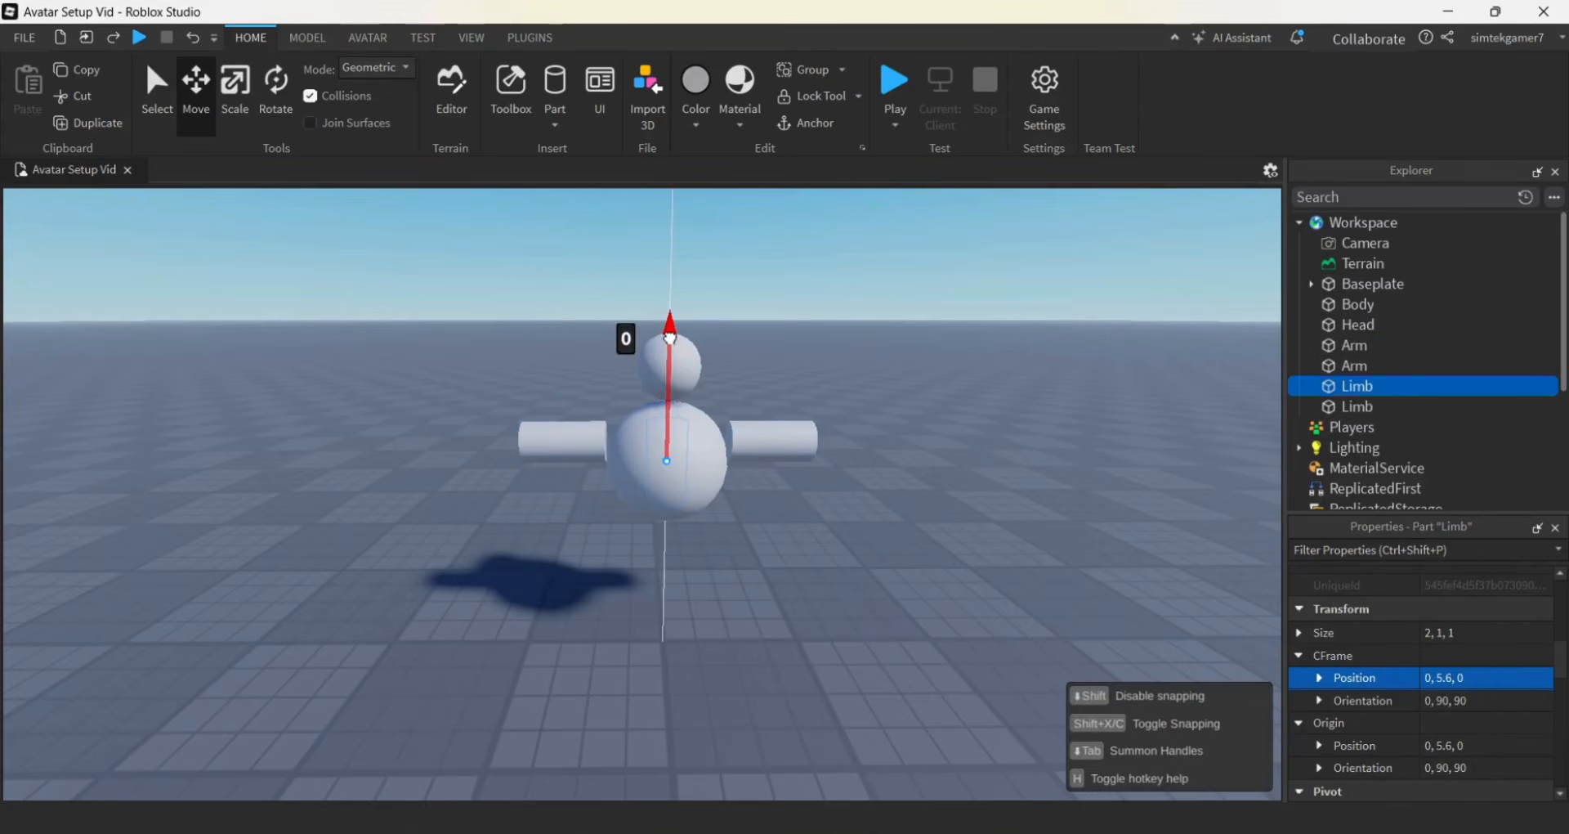
drag(670, 420, 664, 546)
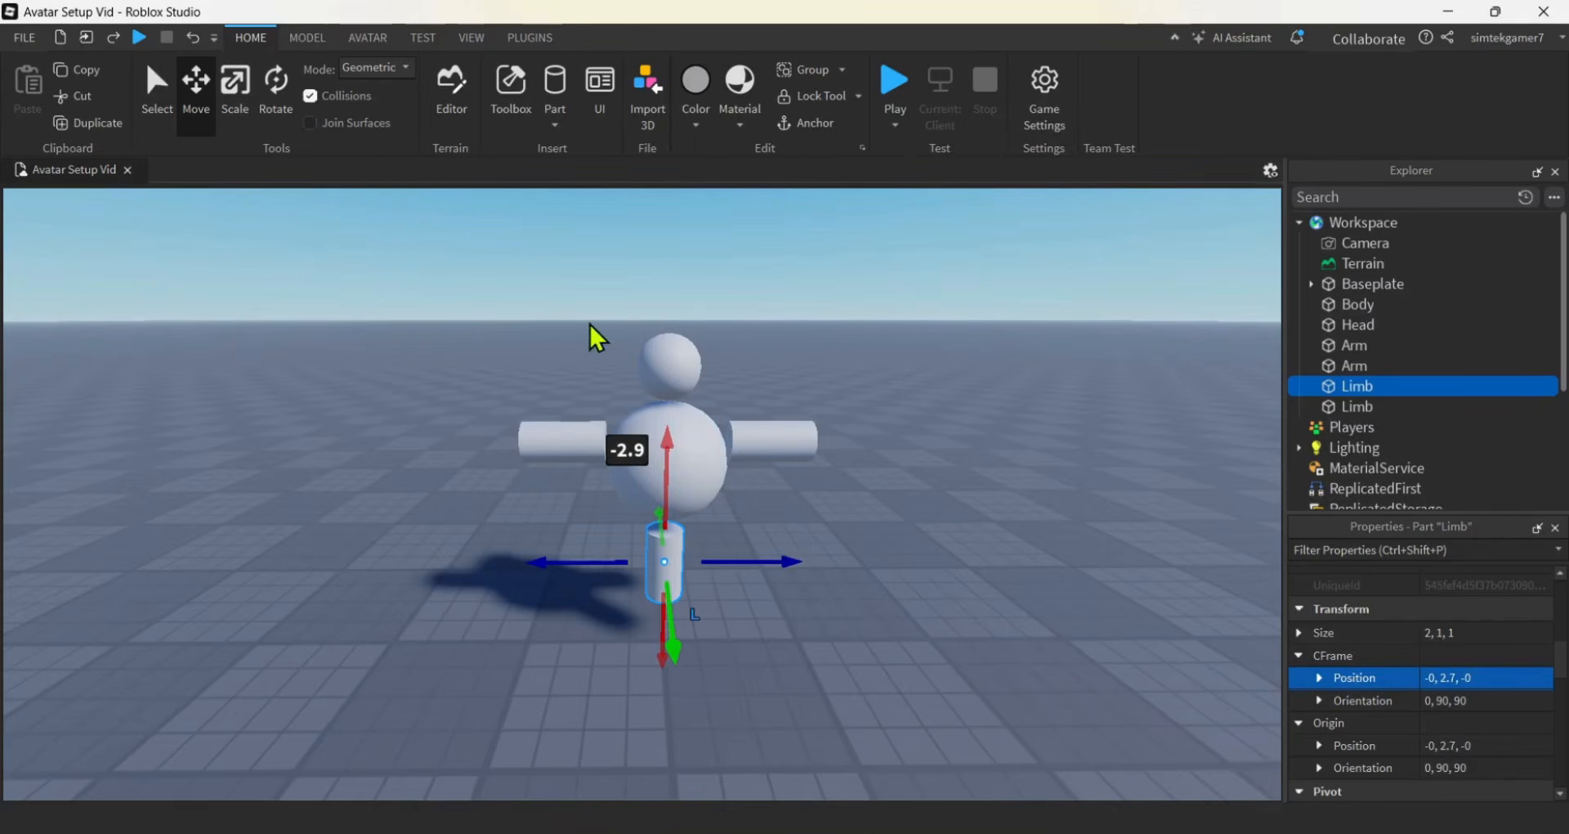
drag(787, 563, 767, 566)
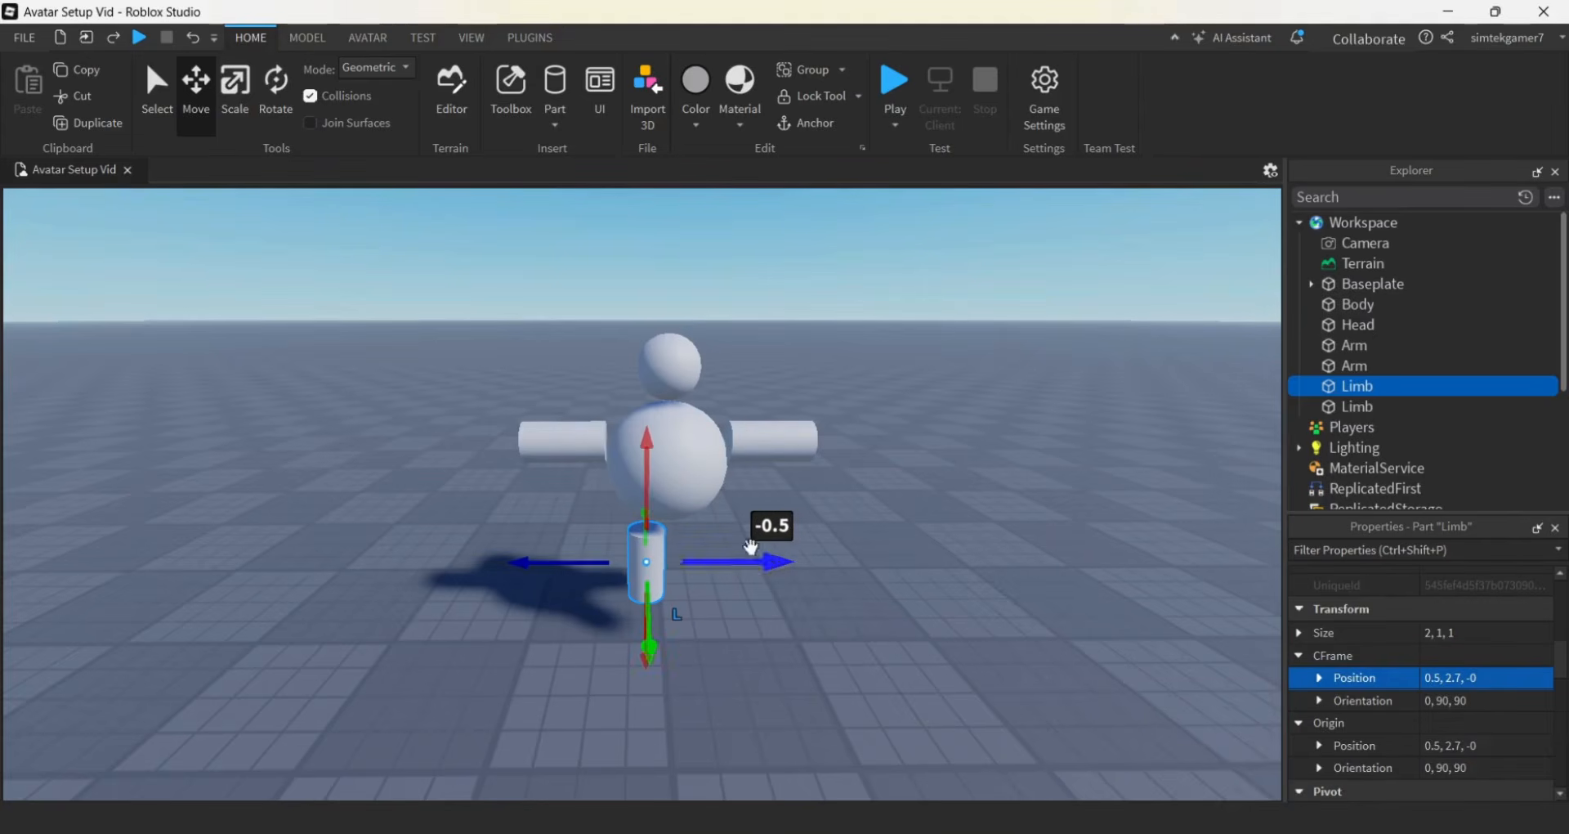
Tilt the first Limb 15 degrees so the leg angles outward from the Body
click(276, 88)
drag(731, 520, 735, 538)
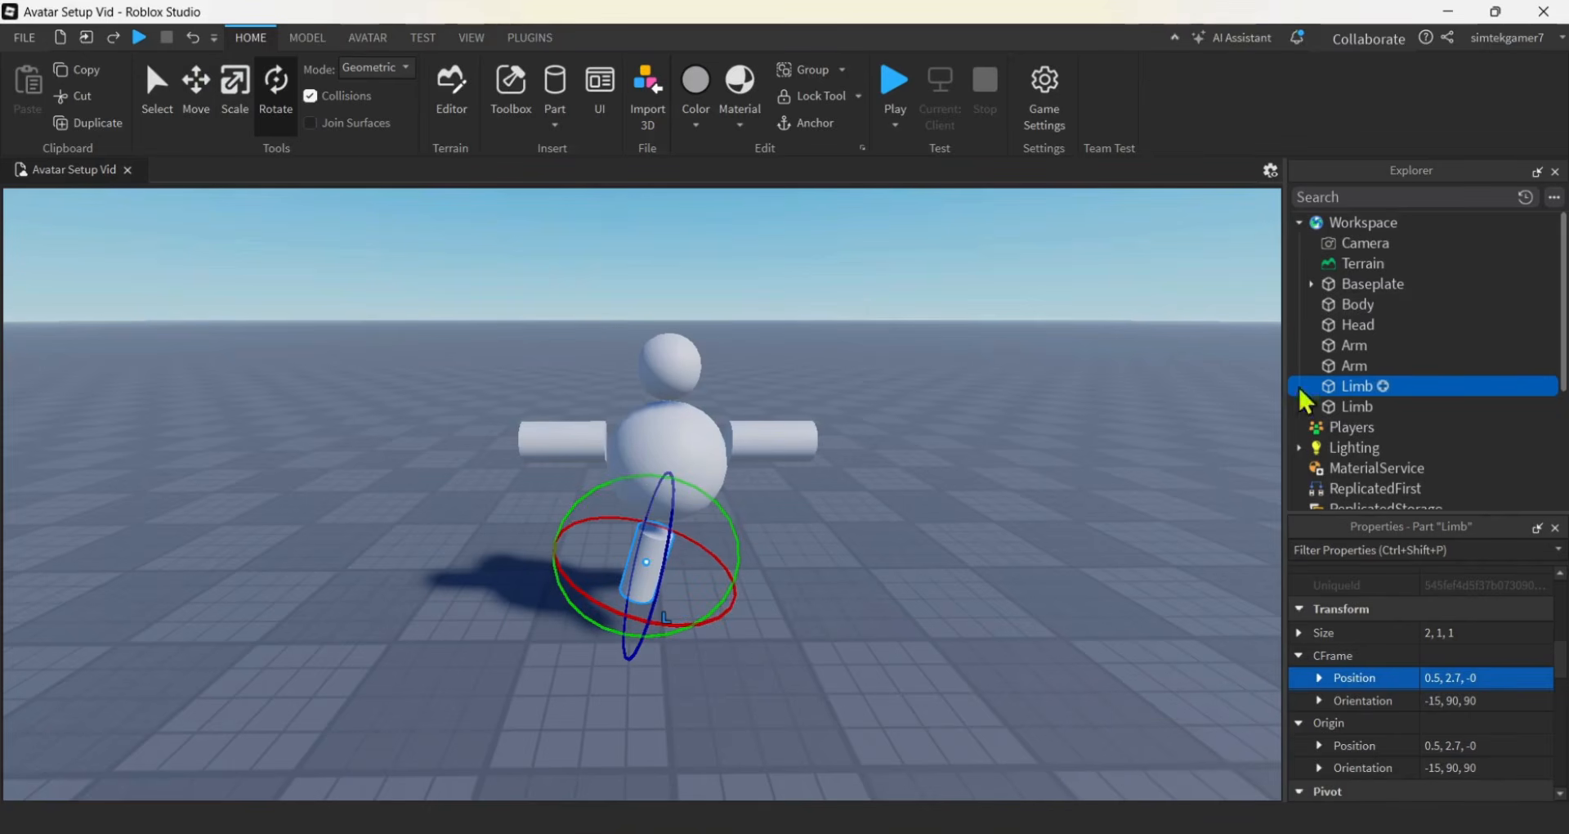
With Collisions off, lower the second Limb 2.9 studs beneath the Body and shift it 0.5 studs to the side opposite the first leg
click(1349, 408)
click(343, 100)
click(196, 86)
drag(670, 323, 669, 434)
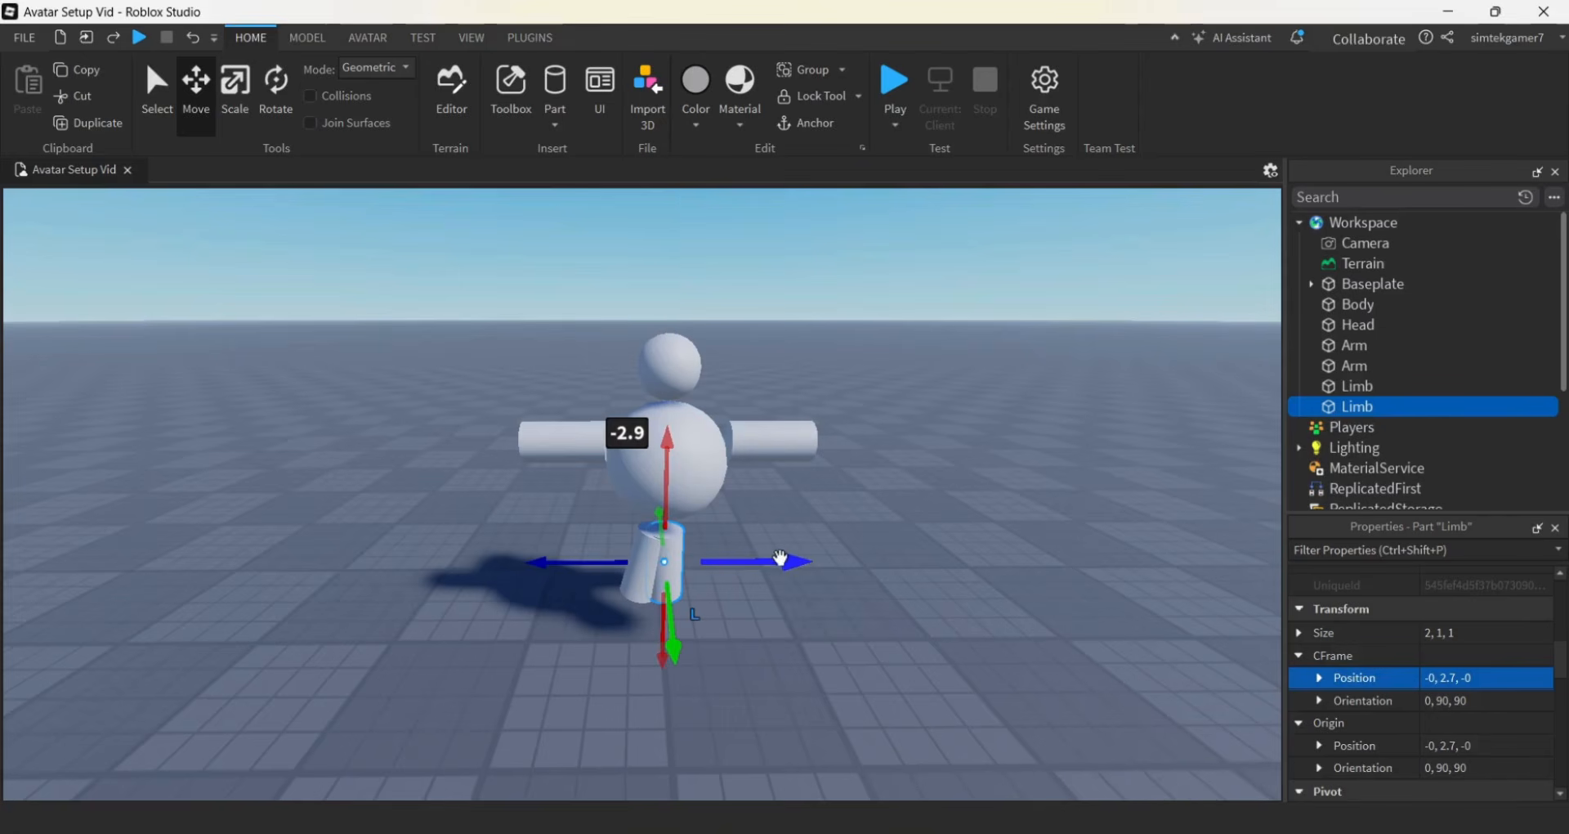
drag(781, 561, 799, 578)
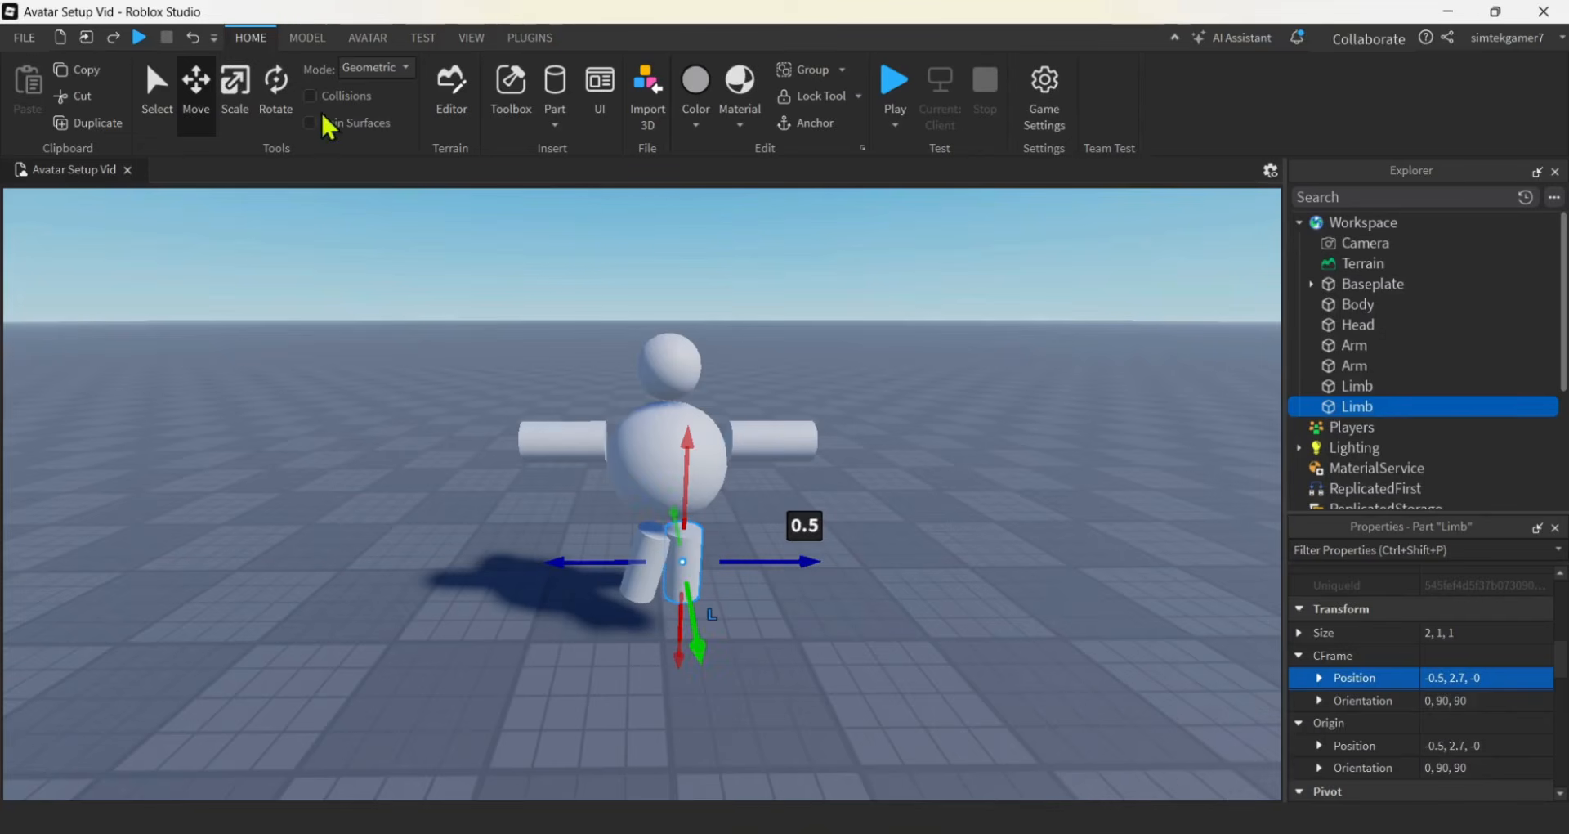
Tilt the second Limb 15 degrees outward, and spread both Limbs about 0.5 studs each away from the center
click(276, 81)
drag(771, 521, 791, 546)
click(197, 82)
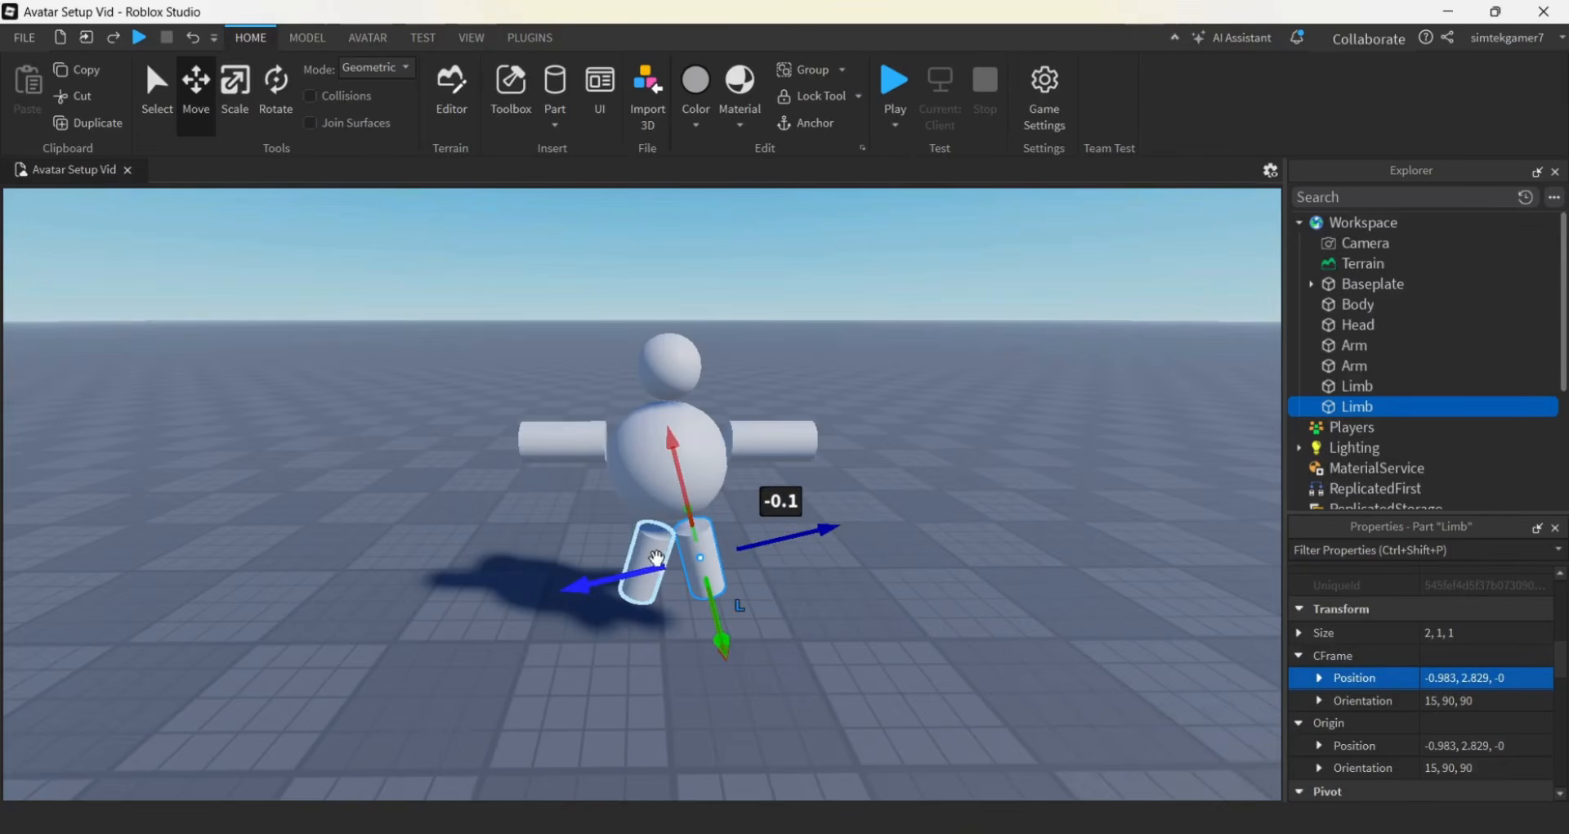
click(639, 540)
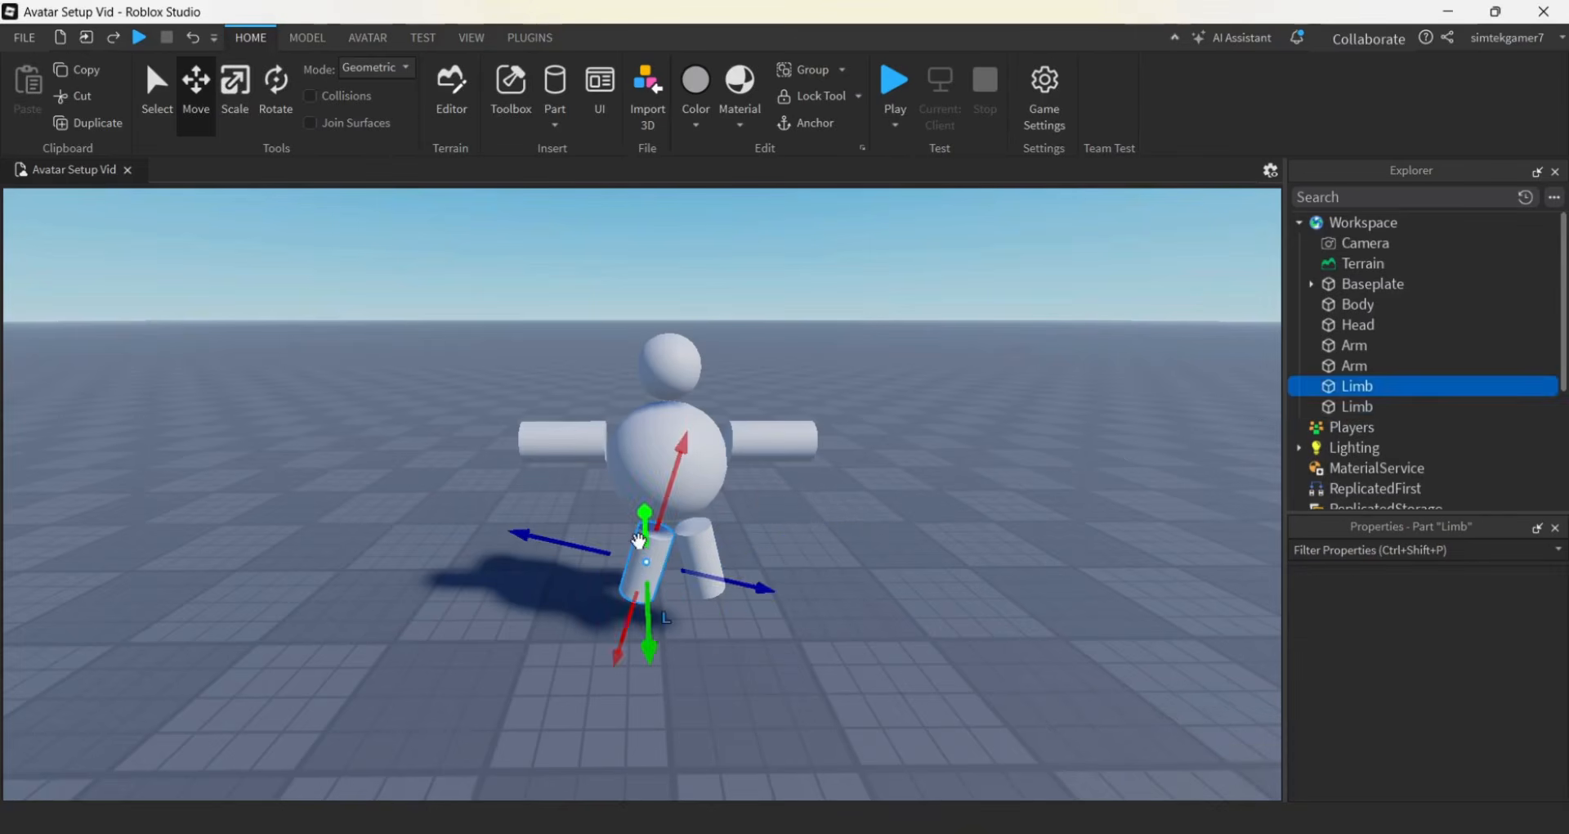
drag(768, 595, 747, 589)
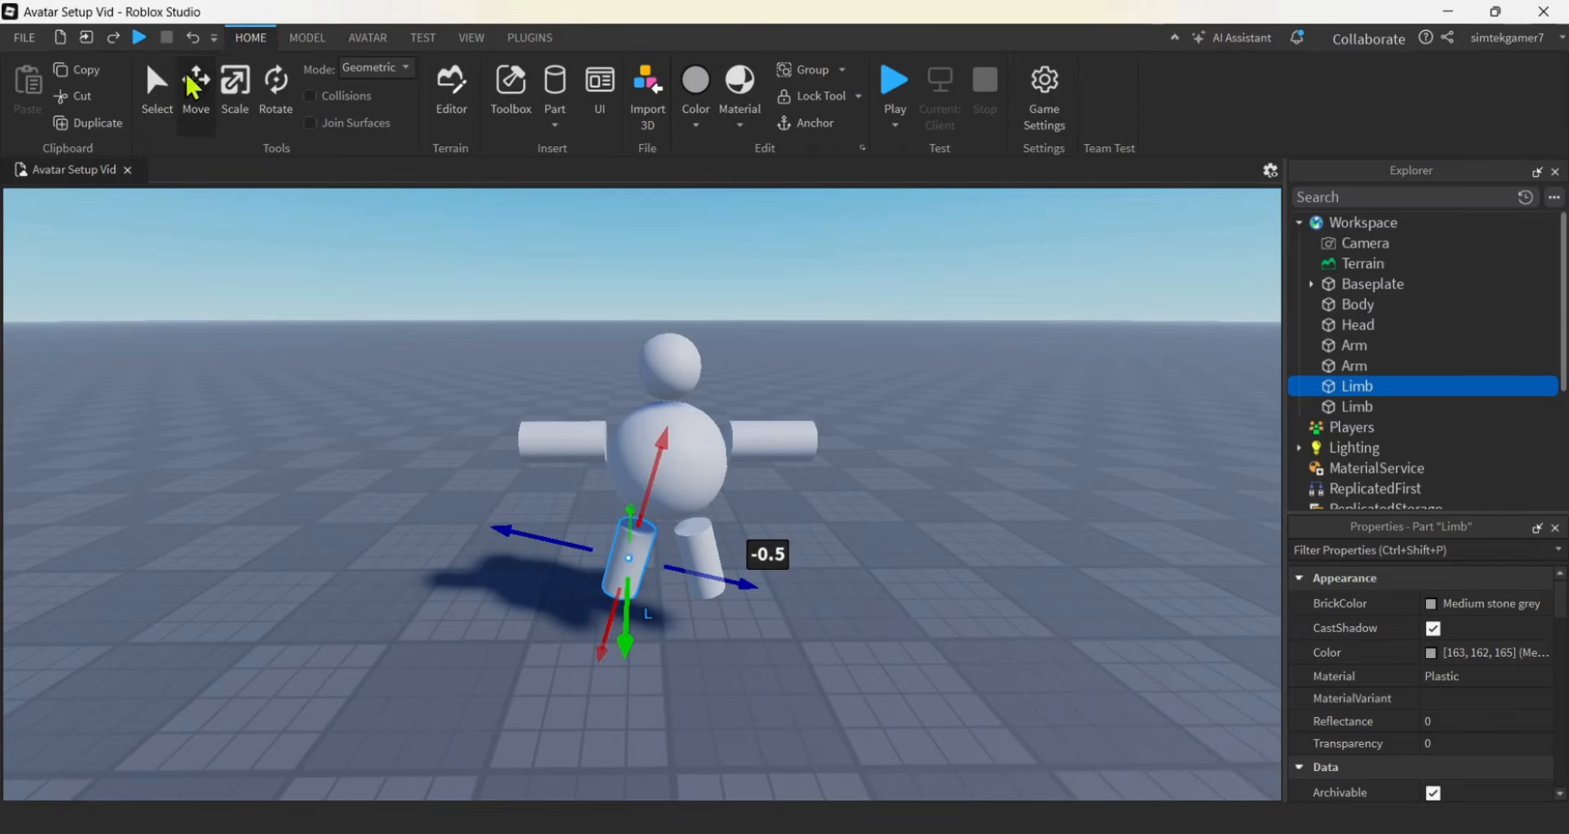
Turn on Collisions and slide both Limbs up along their own axes against the Body, the second one by 0.431 studs
click(350, 101)
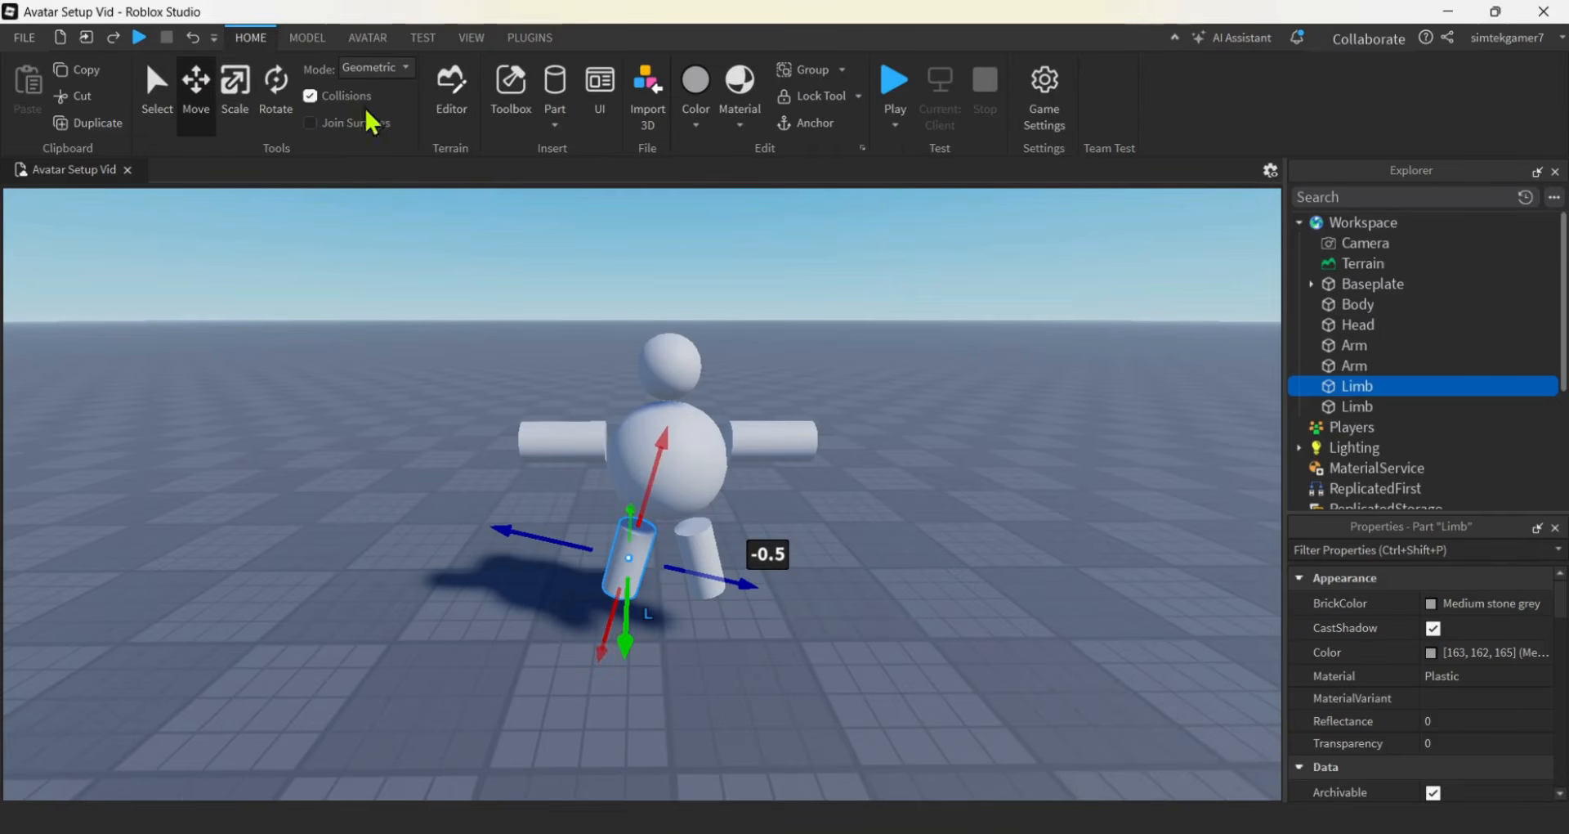
drag(667, 454, 679, 476)
click(709, 576)
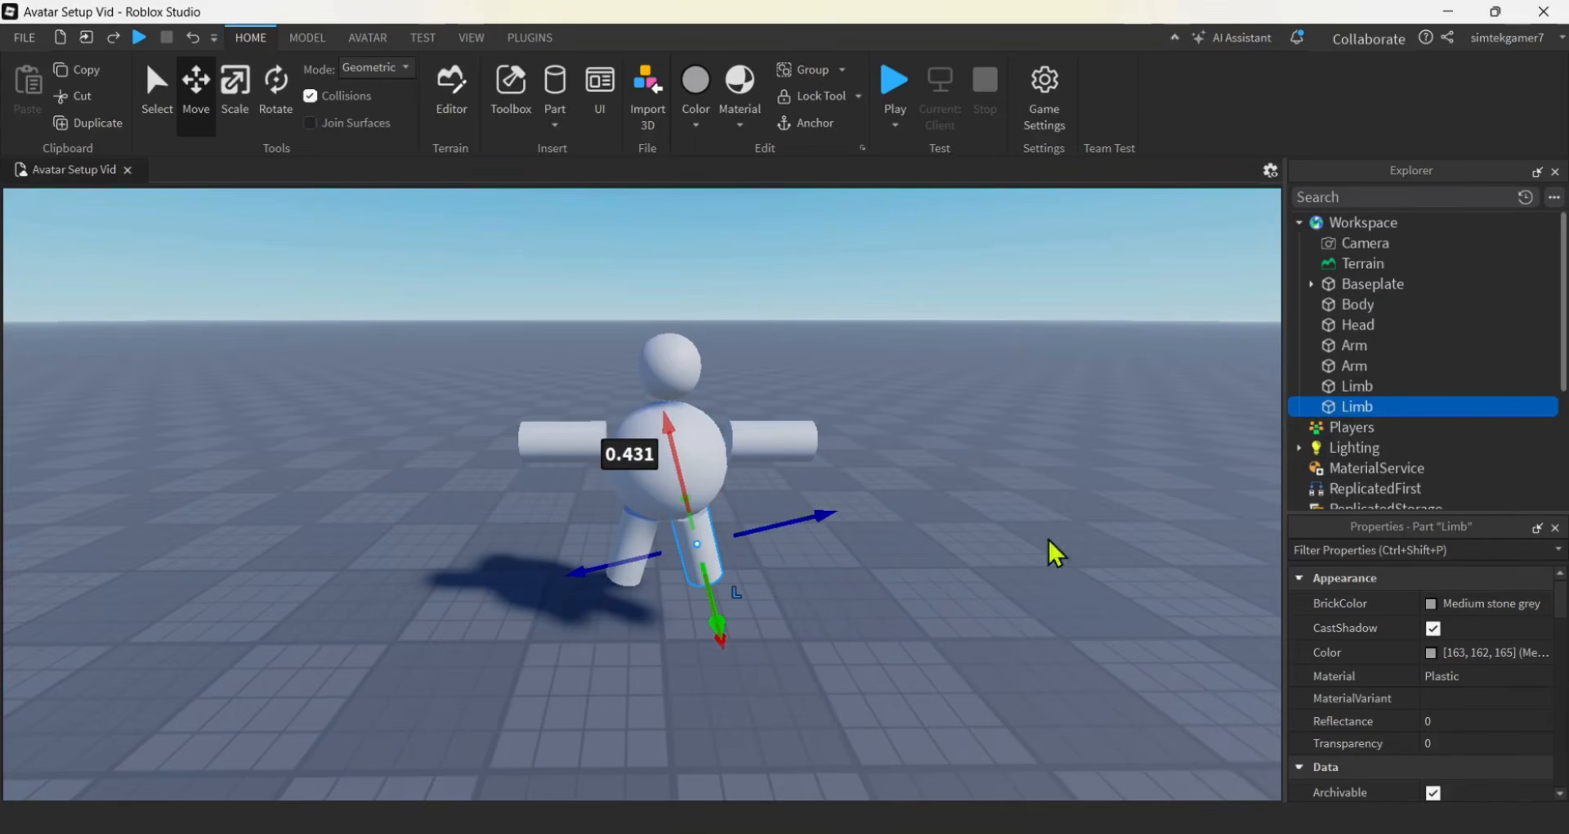
Group the Body, Head, both Arms and both Limbs into a single model
click(1363, 311)
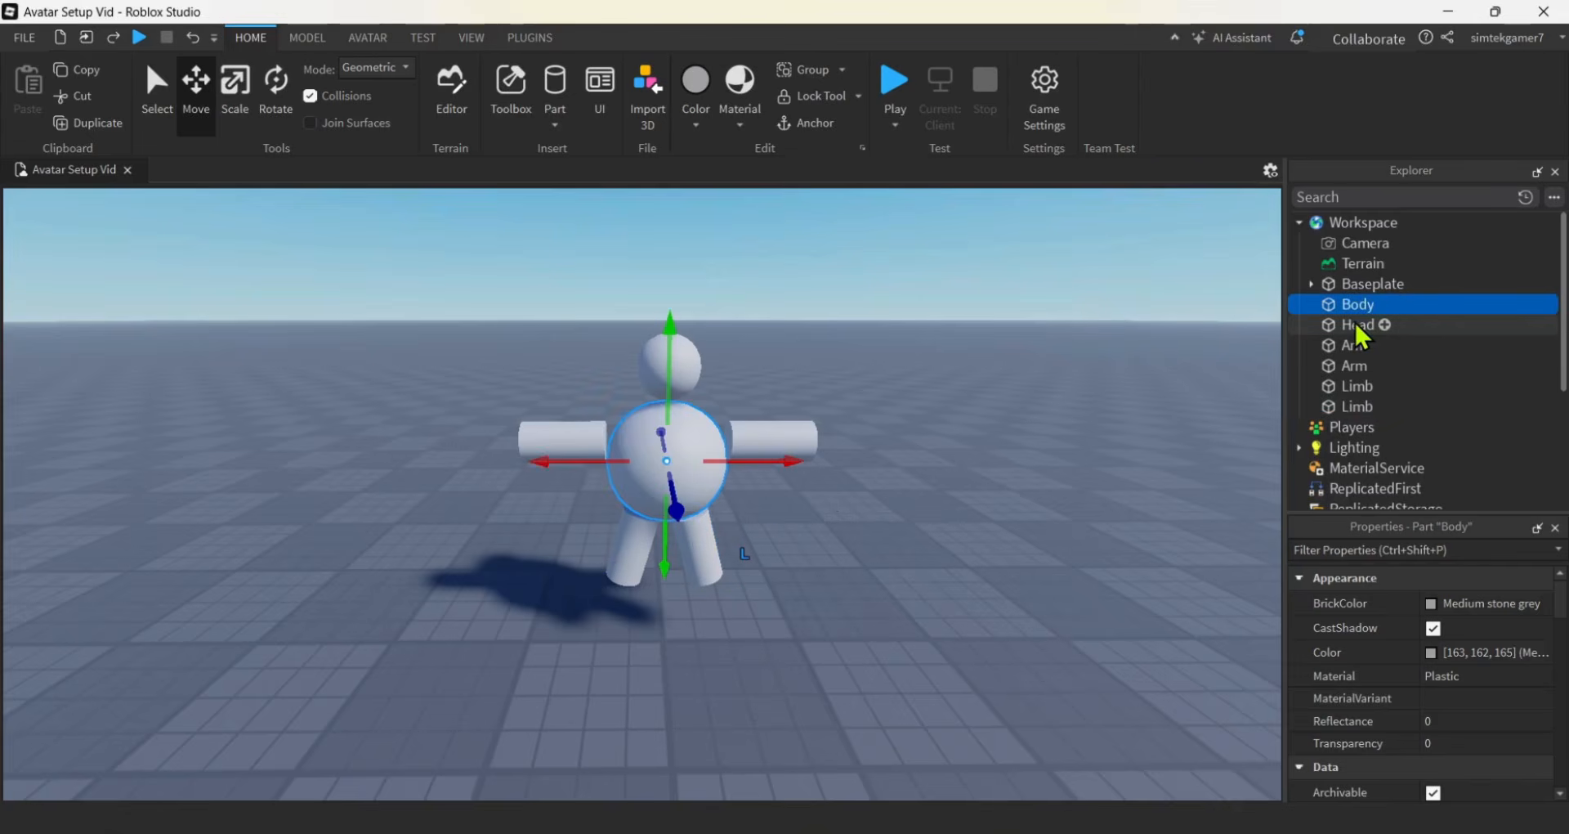
ctrl+click(1357, 325)
ctrl+click(1356, 346)
ctrl+click(1355, 366)
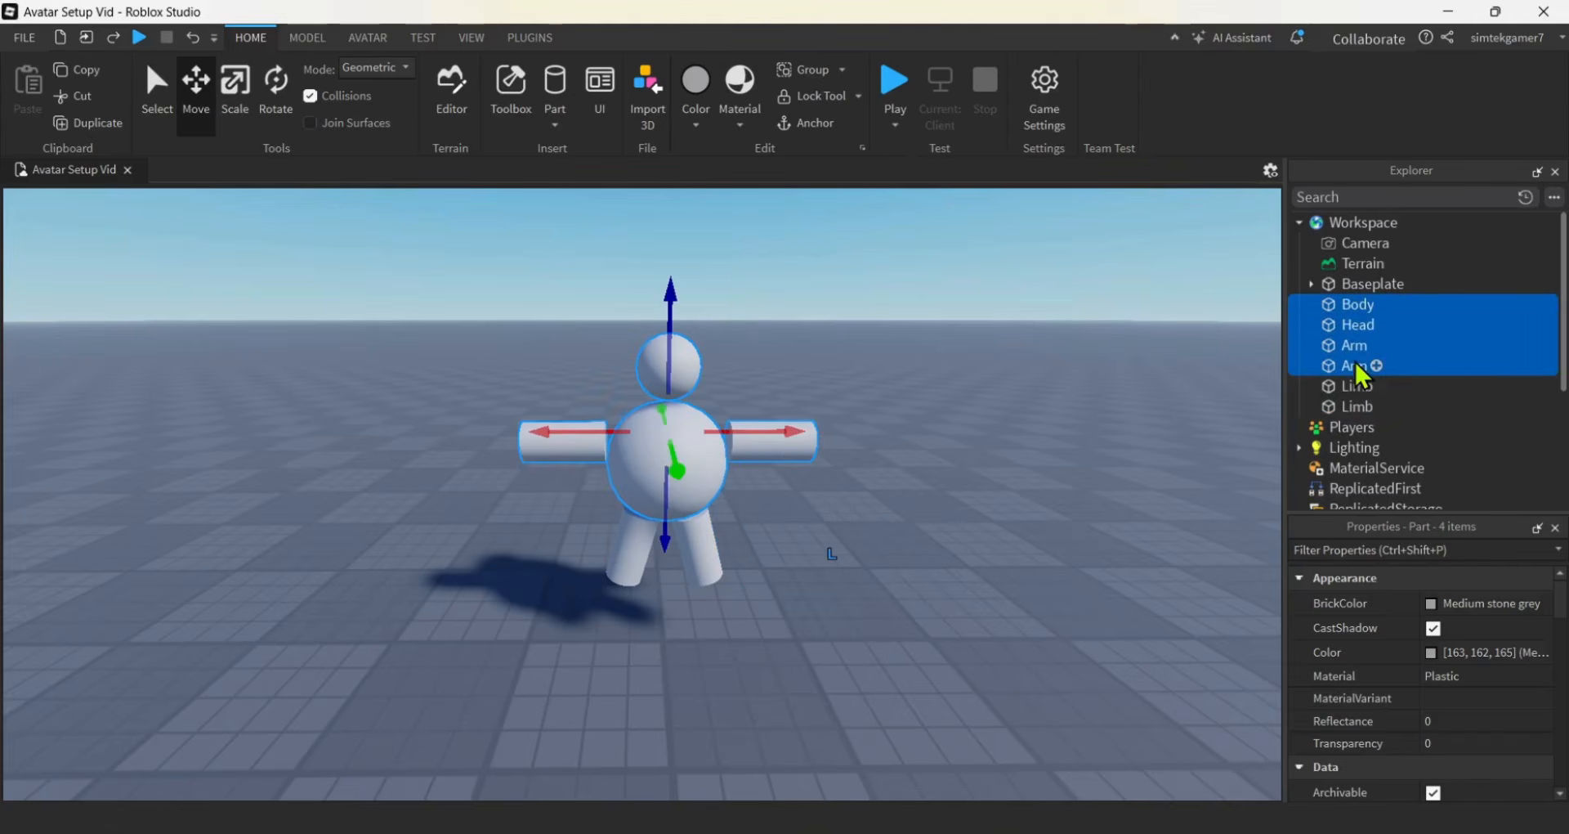
ctrl+click(1355, 387)
ctrl+click(1356, 406)
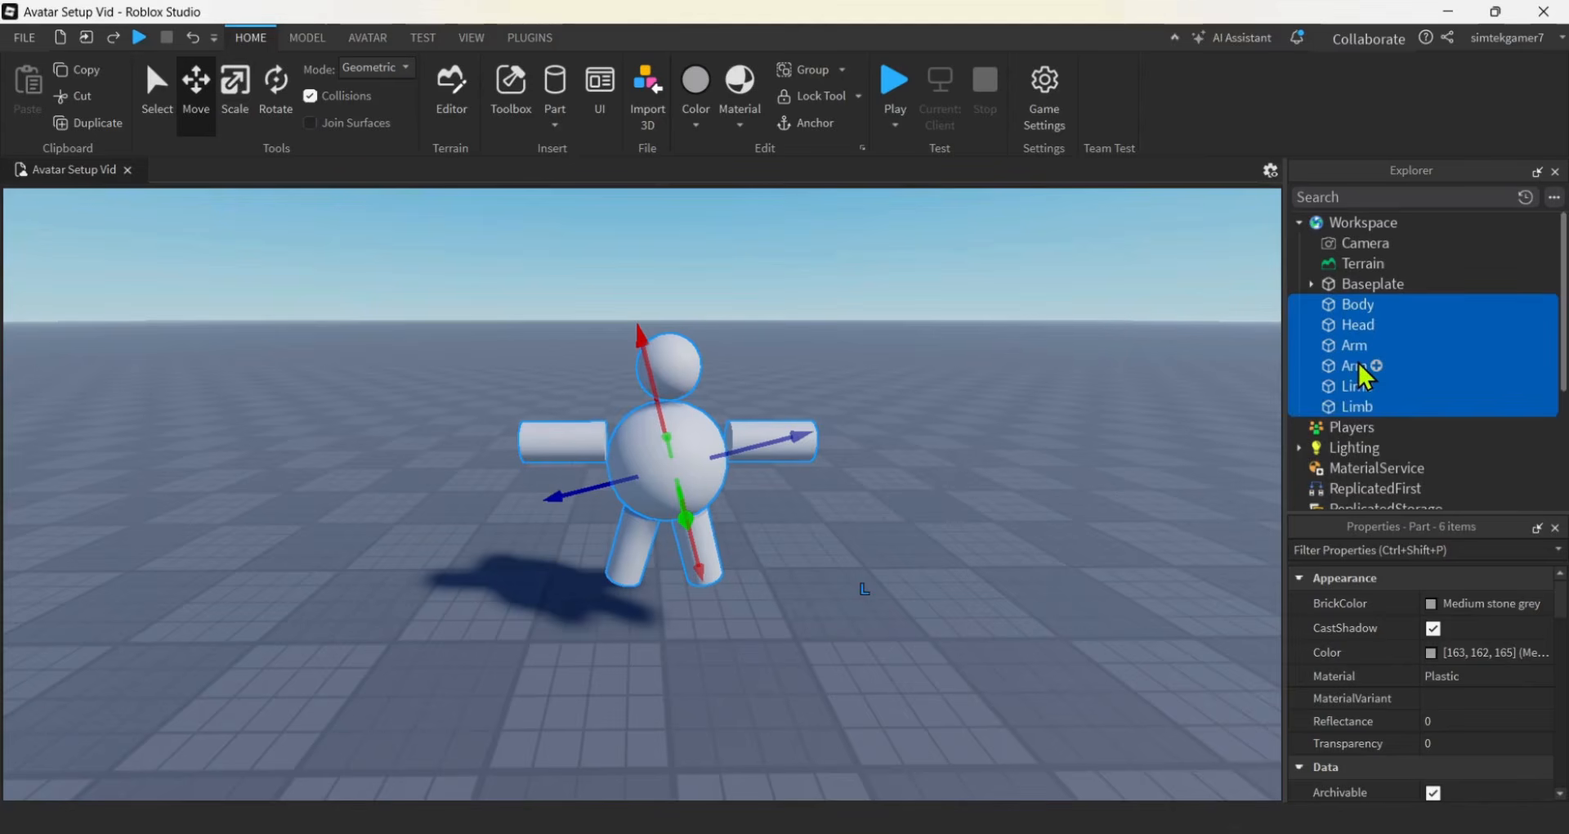
right_click(1360, 368)
click(1402, 471)
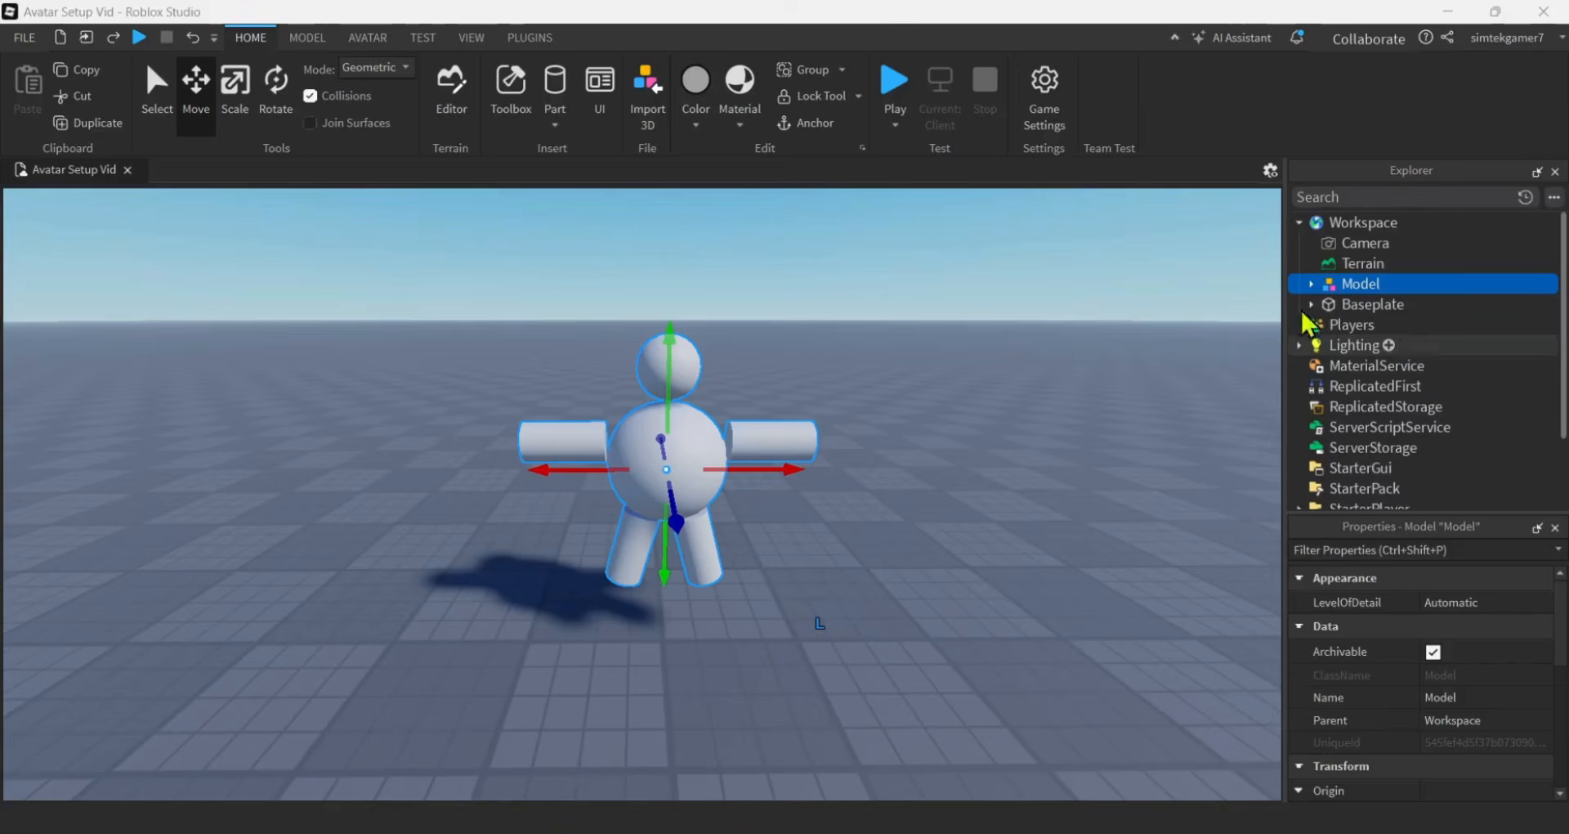
Run Avatar Setup on the grouped Model with type Body, and review its validation warnings
click(383, 42)
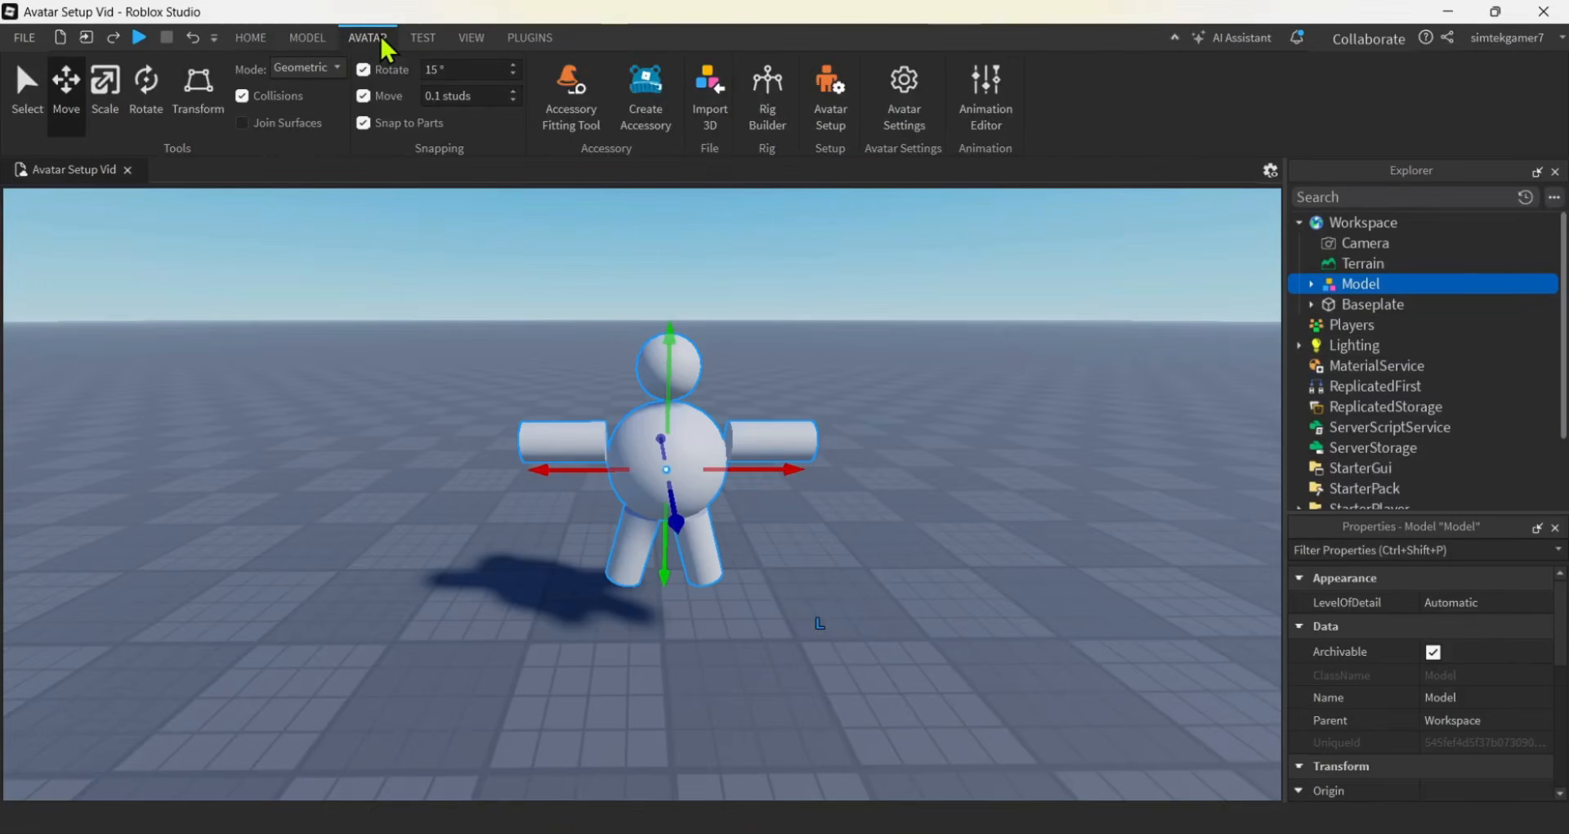
click(830, 104)
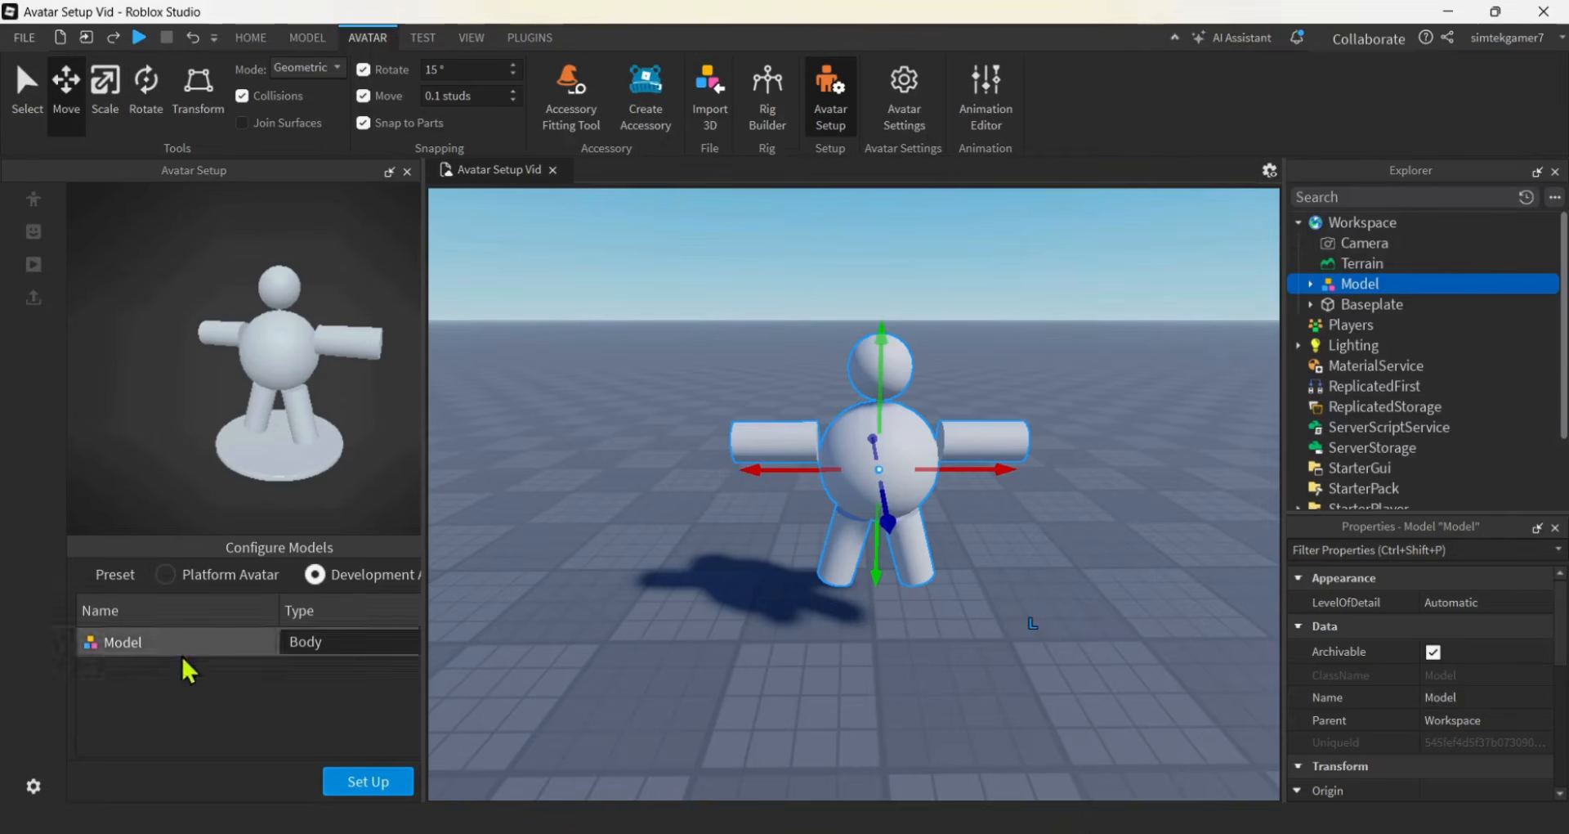
click(308, 644)
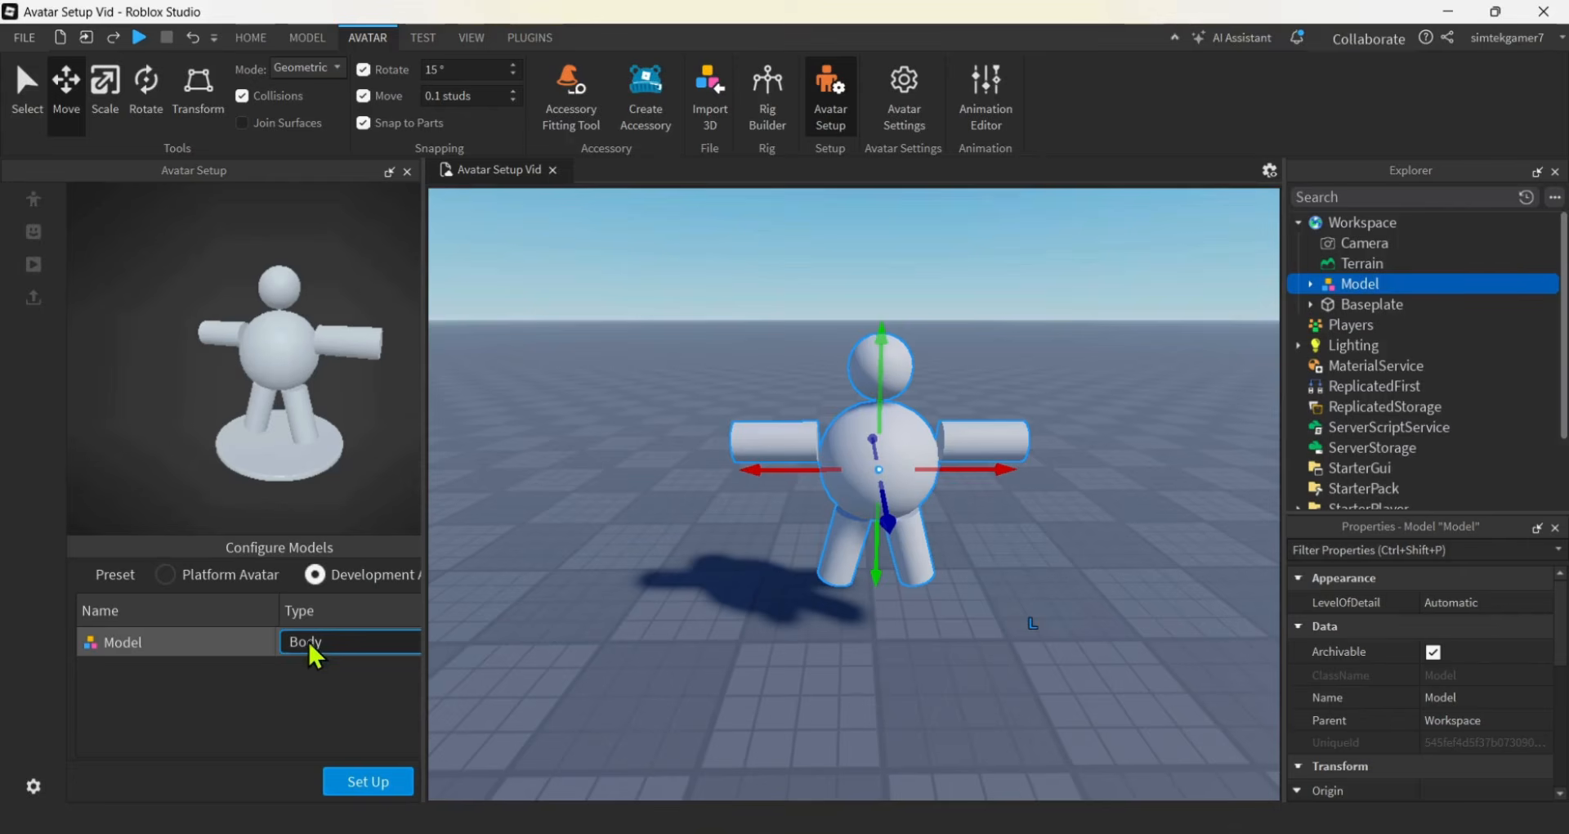
click(327, 645)
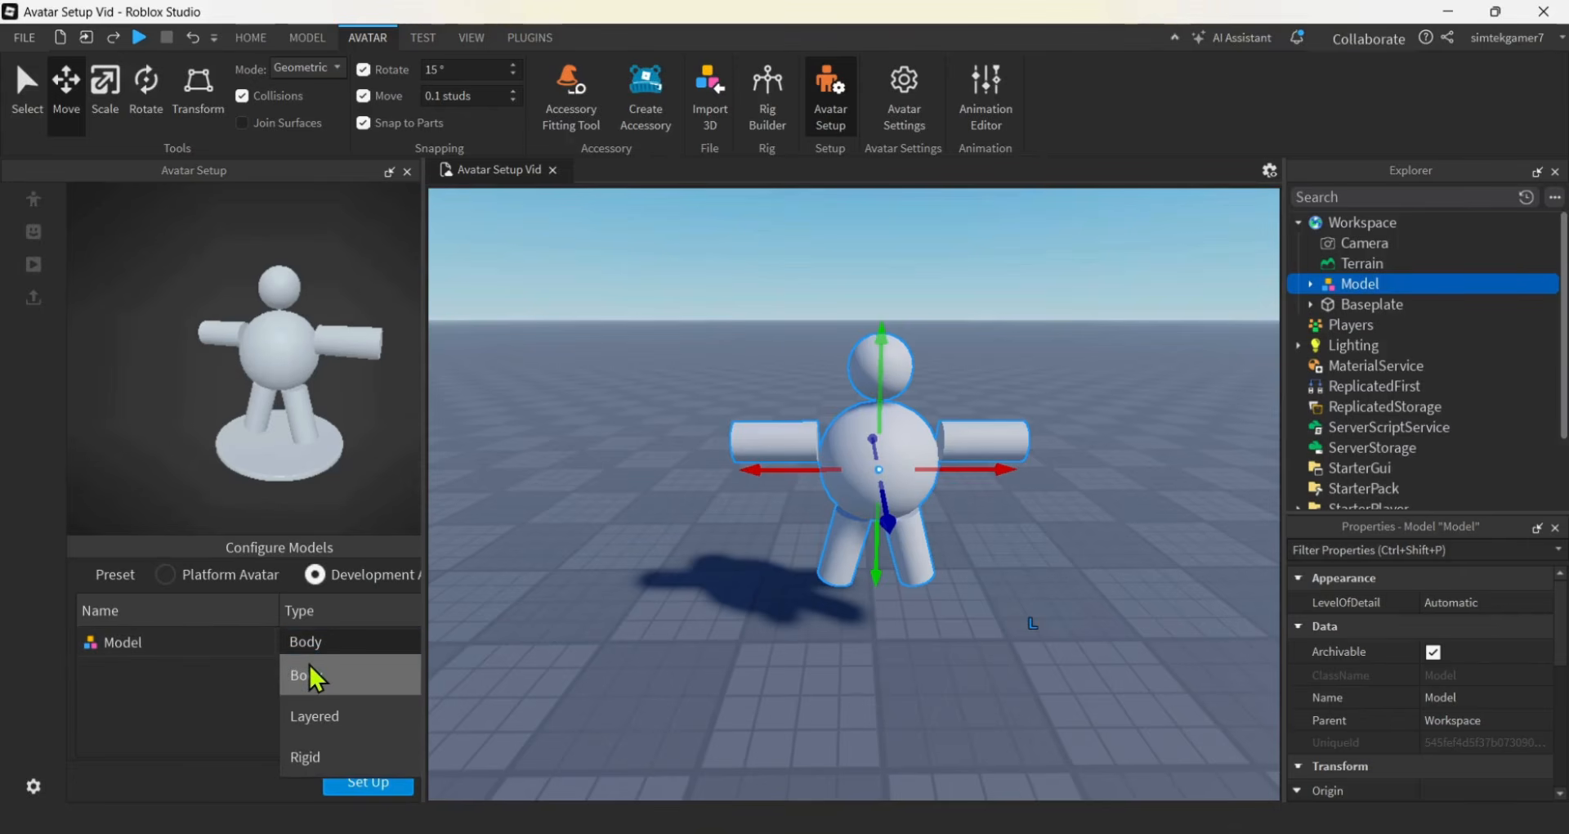
click(368, 652)
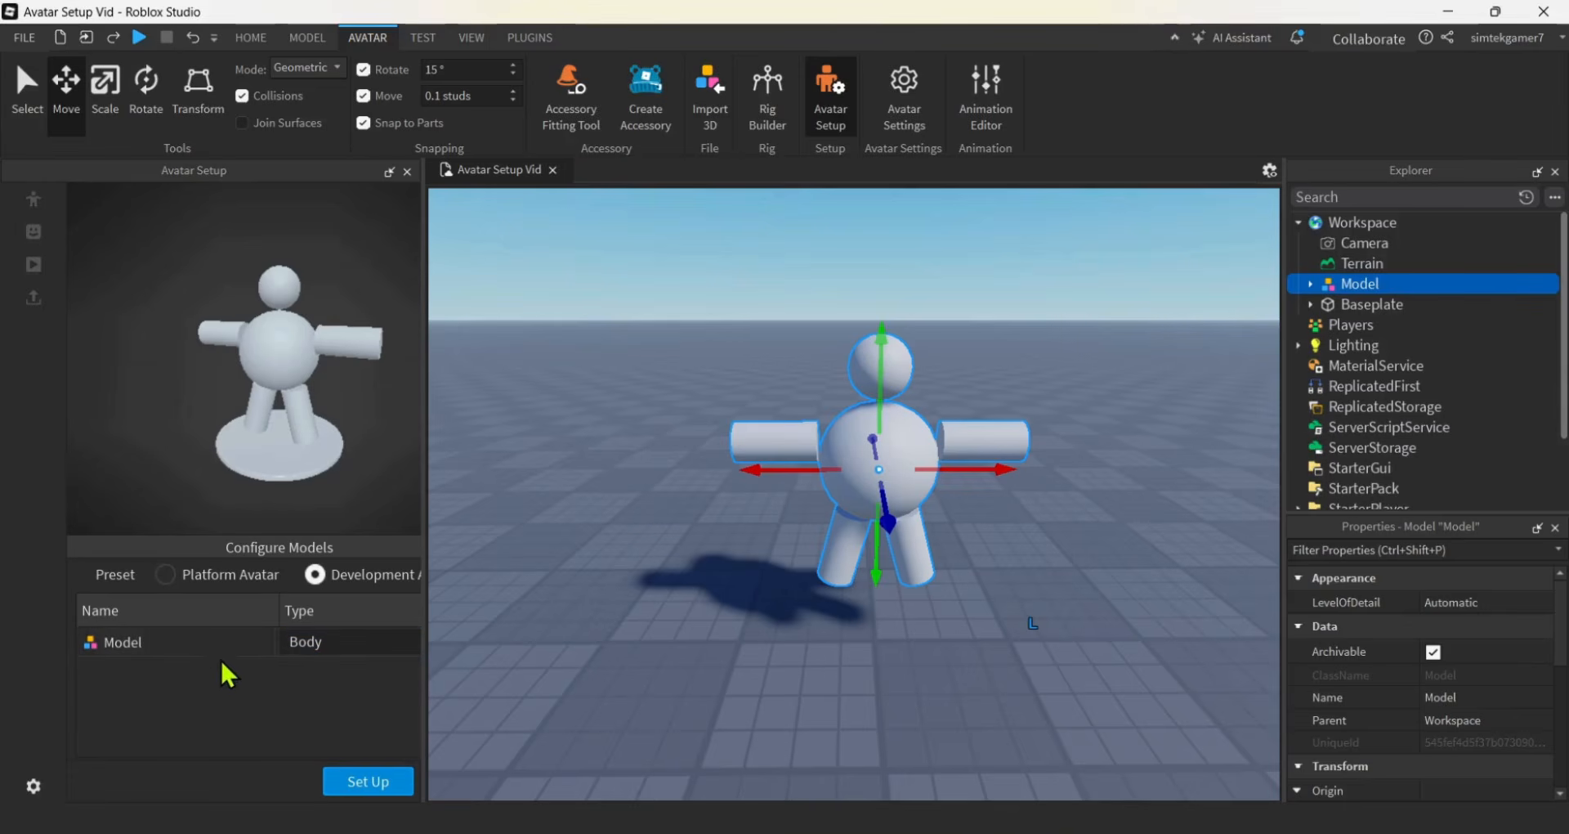
click(368, 783)
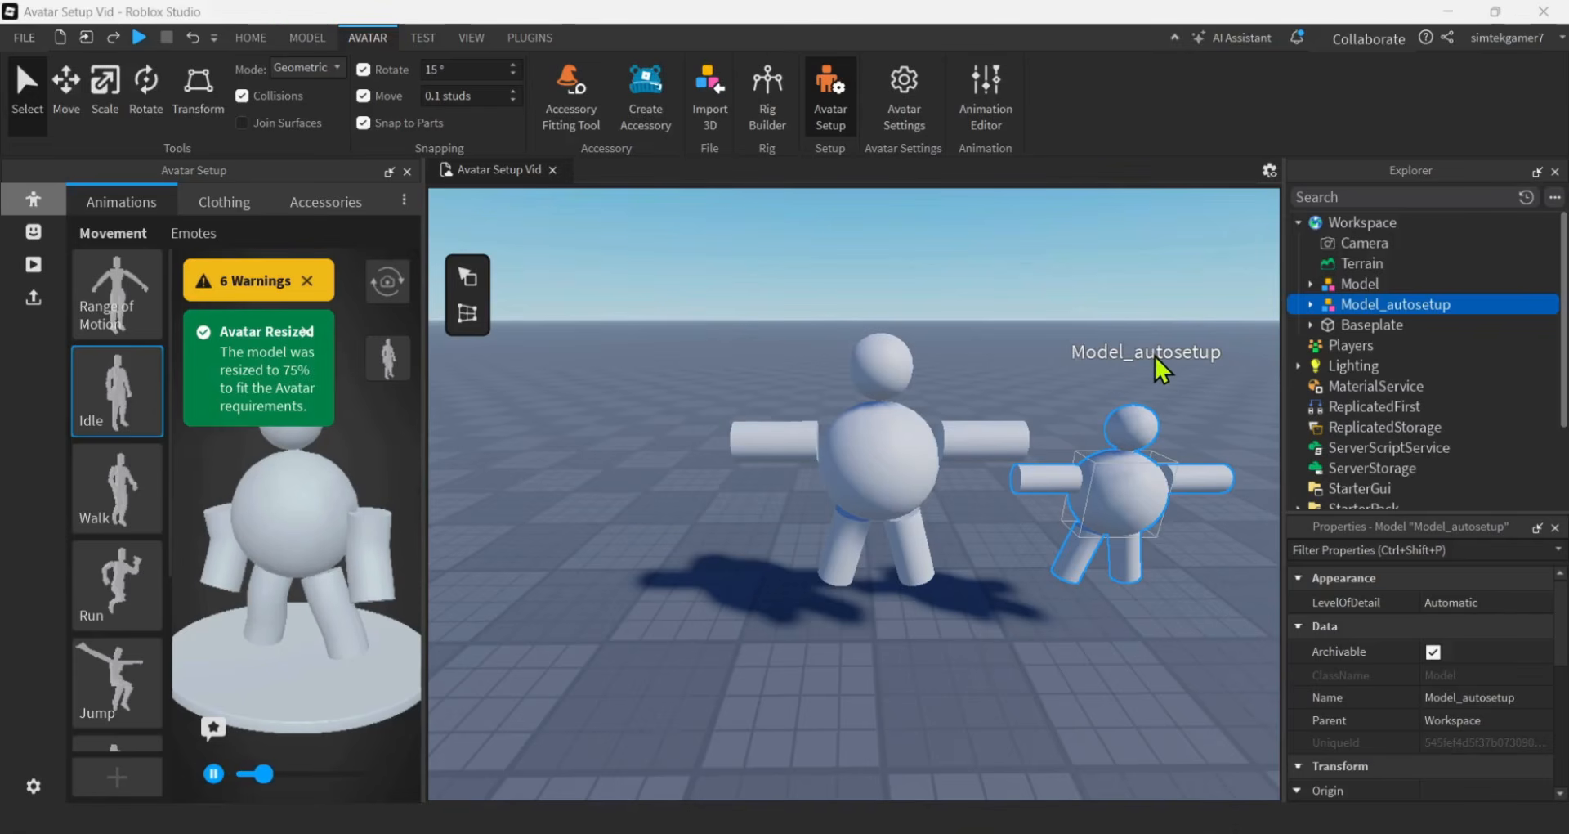
click(253, 296)
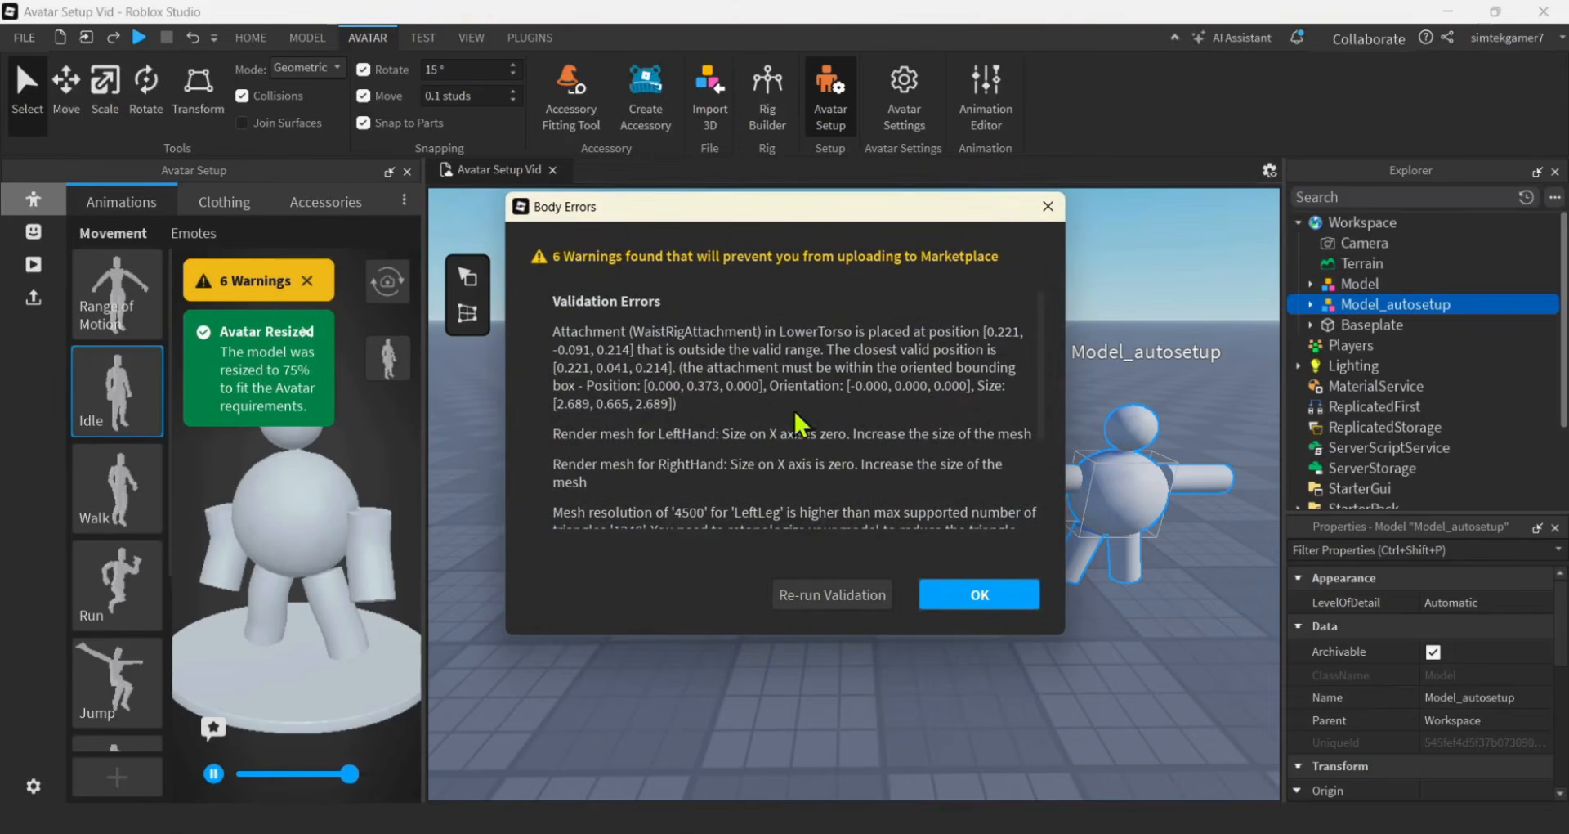
scroll(668, 438, down, 3)
scroll(668, 437, up, 5)
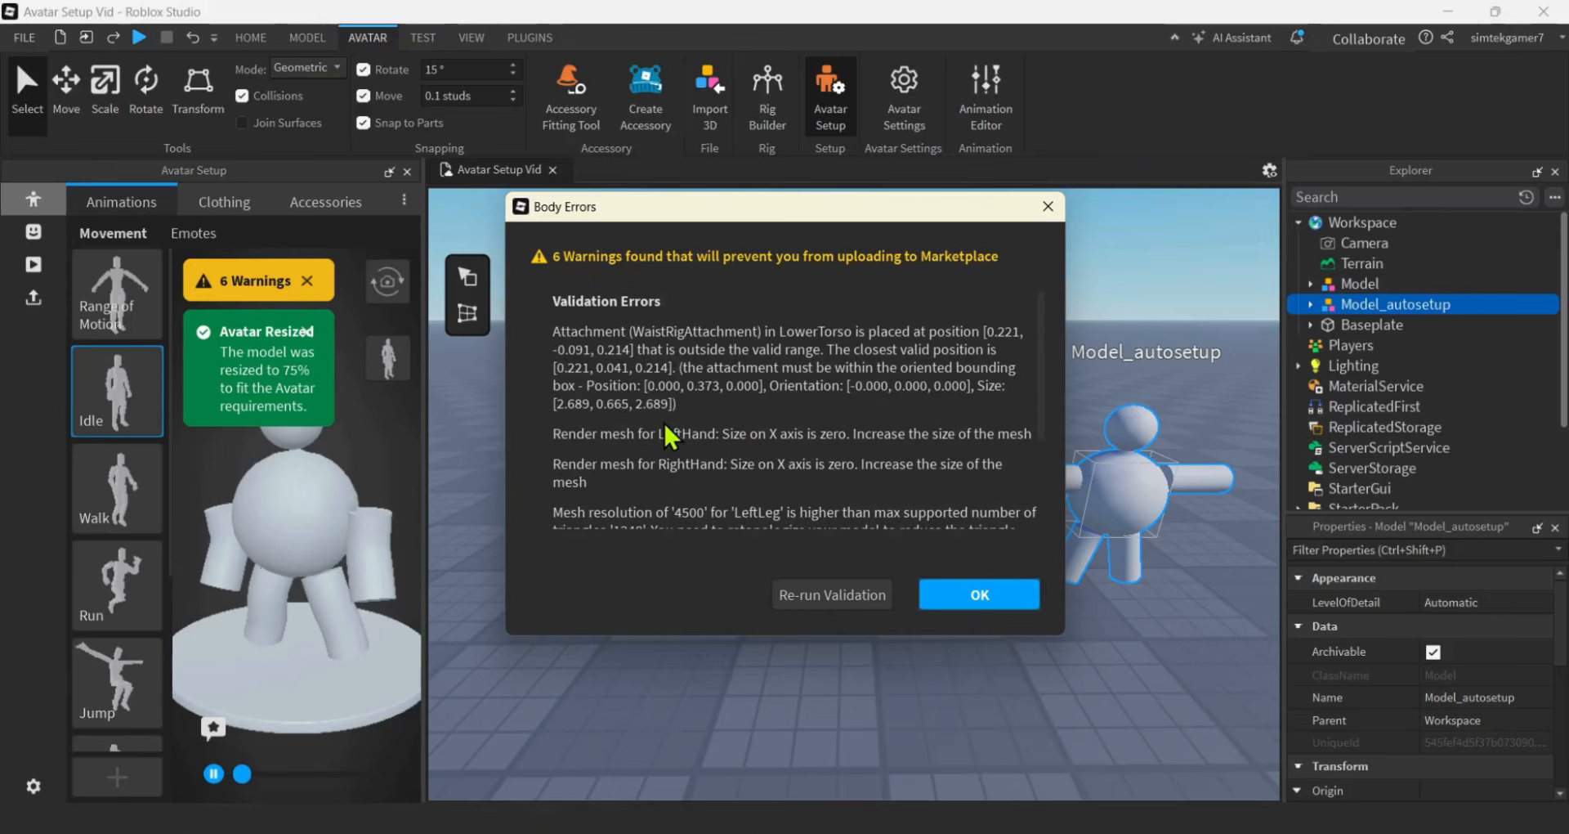
click(999, 601)
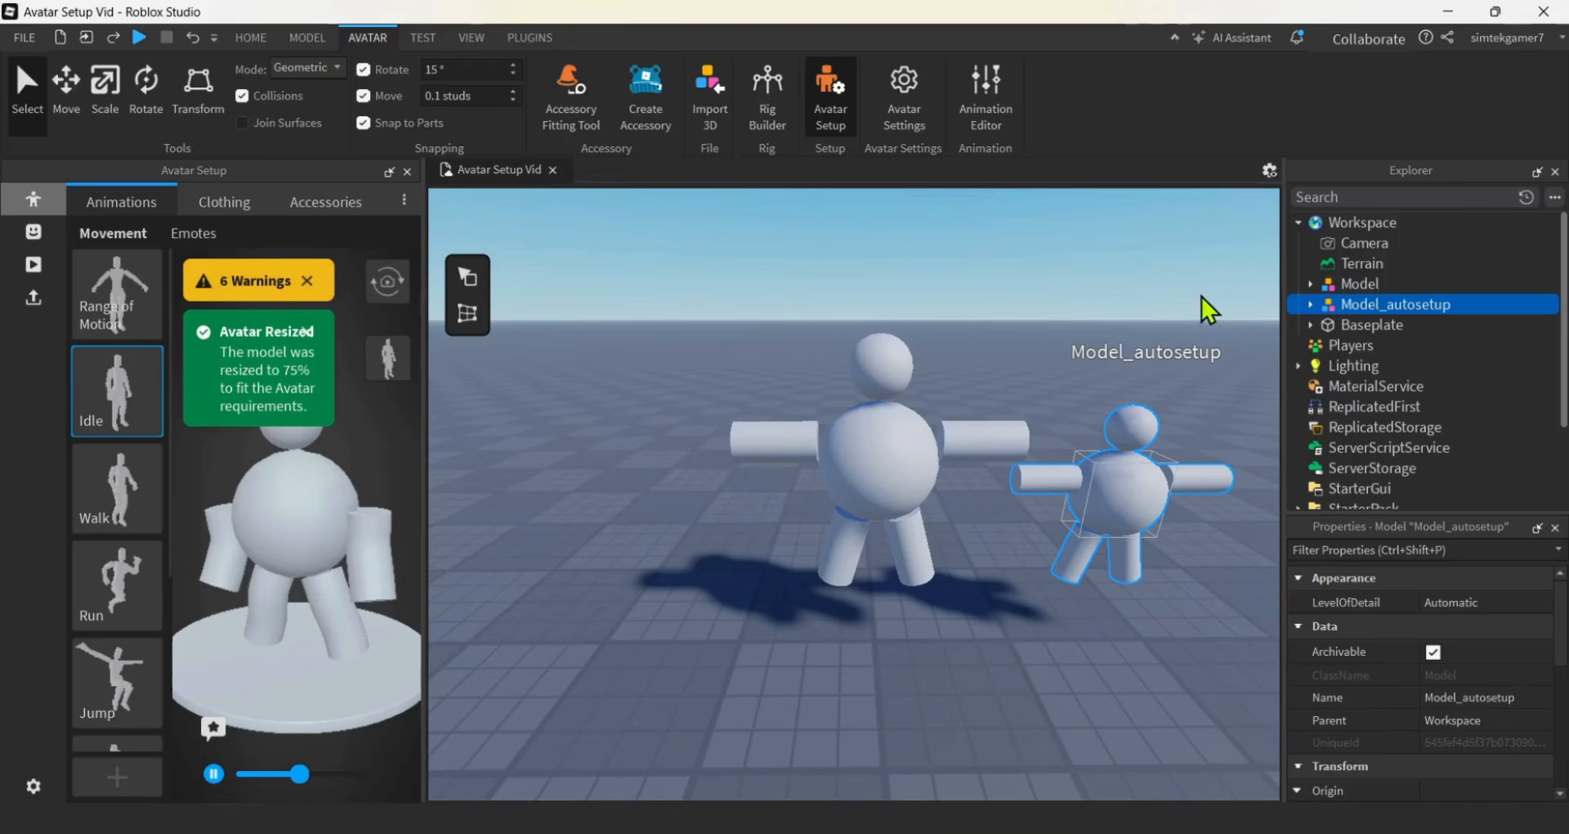
Move the original Model into ServerStorage and close Avatar Setup
click(1361, 286)
drag(1362, 294, 1363, 473)
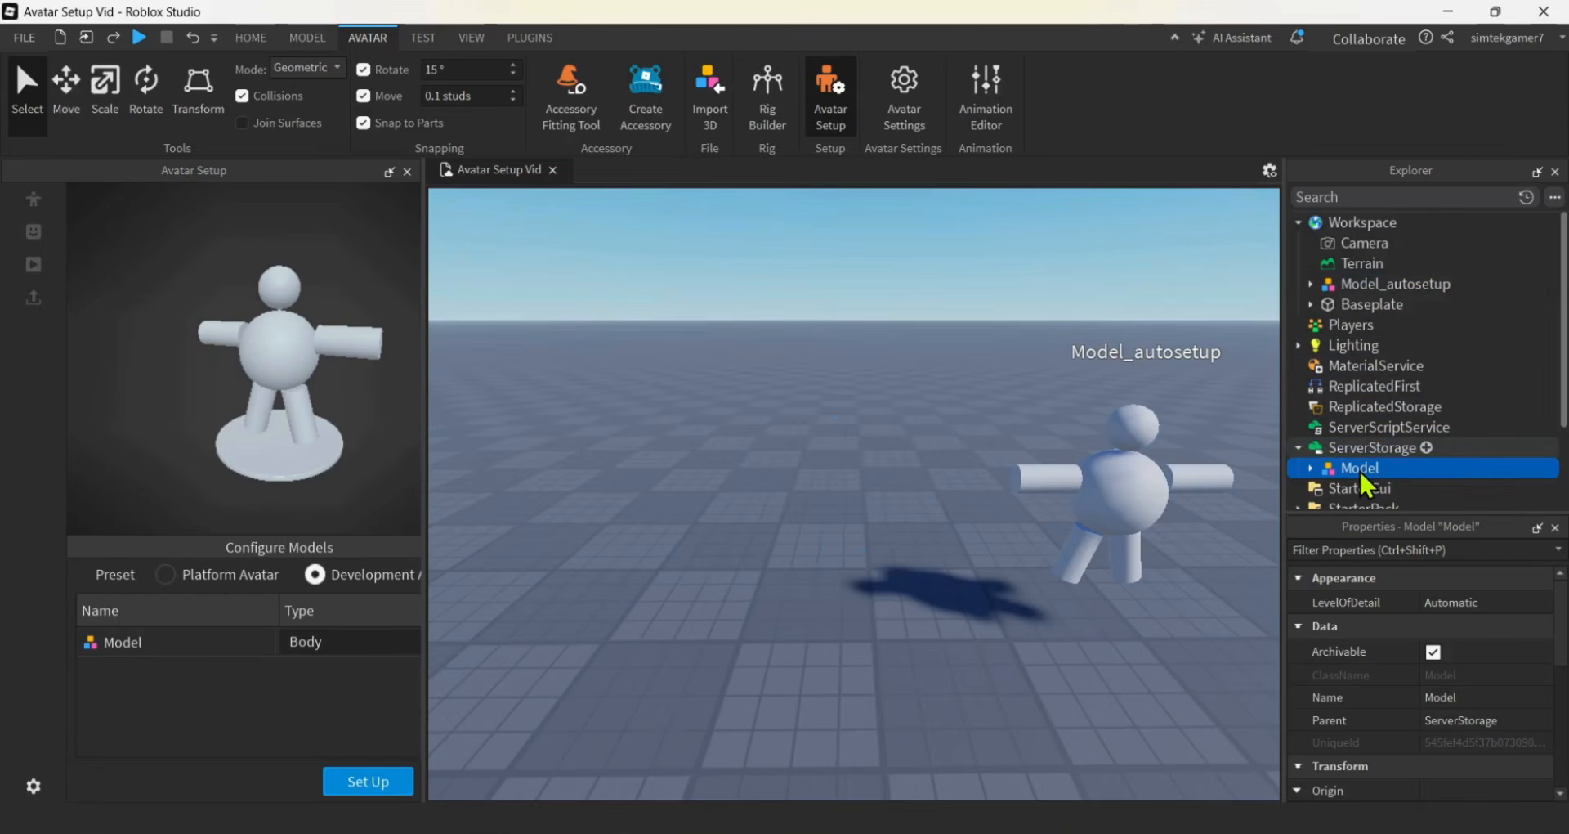
click(407, 172)
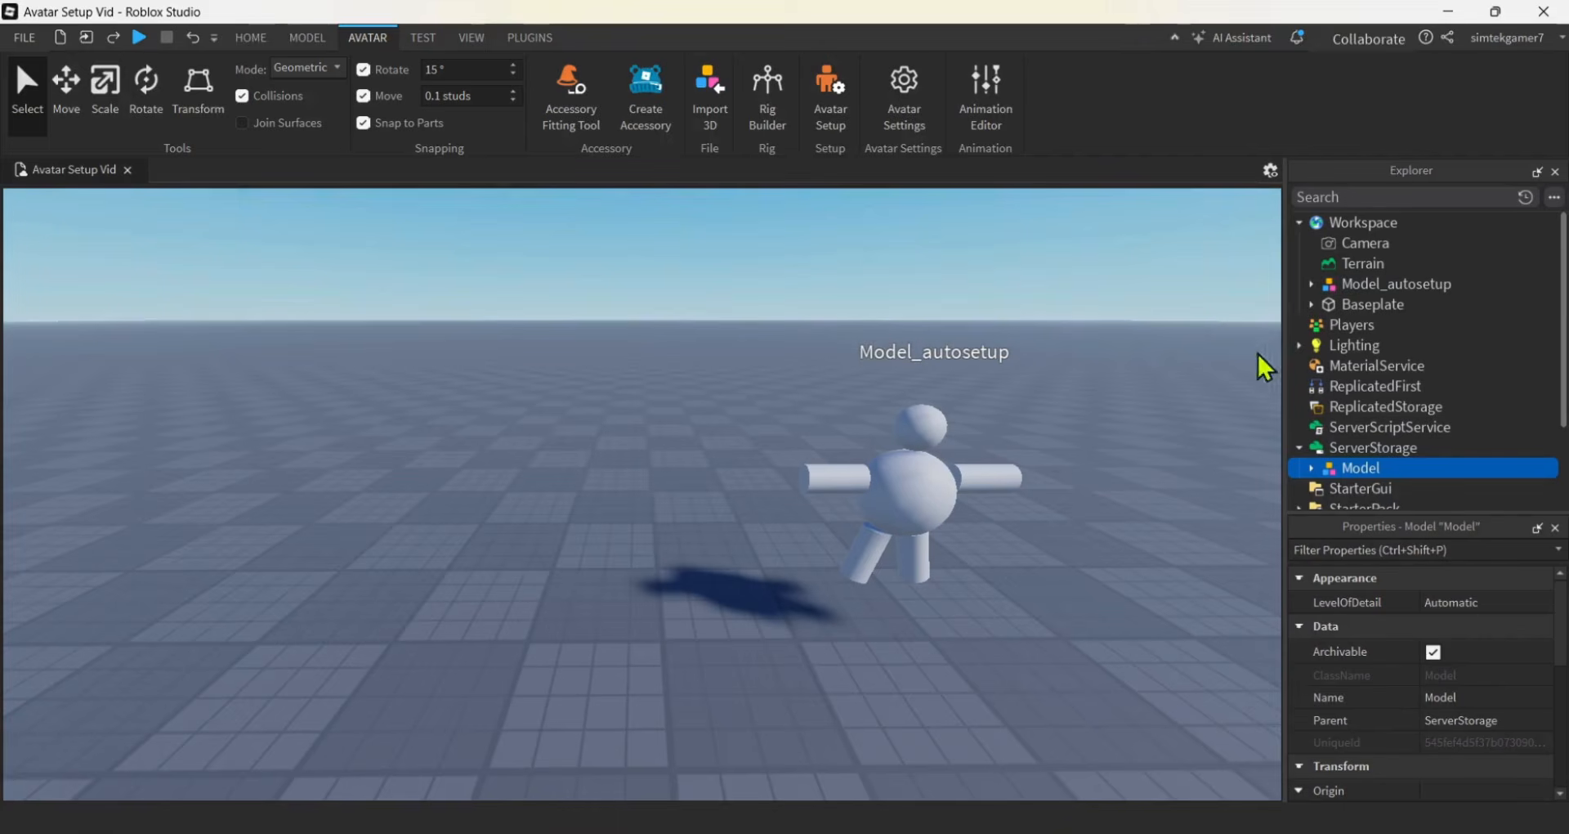
Rename Model_autosetup as StarterCharacter and move it into StarterPlayer
click(1376, 288)
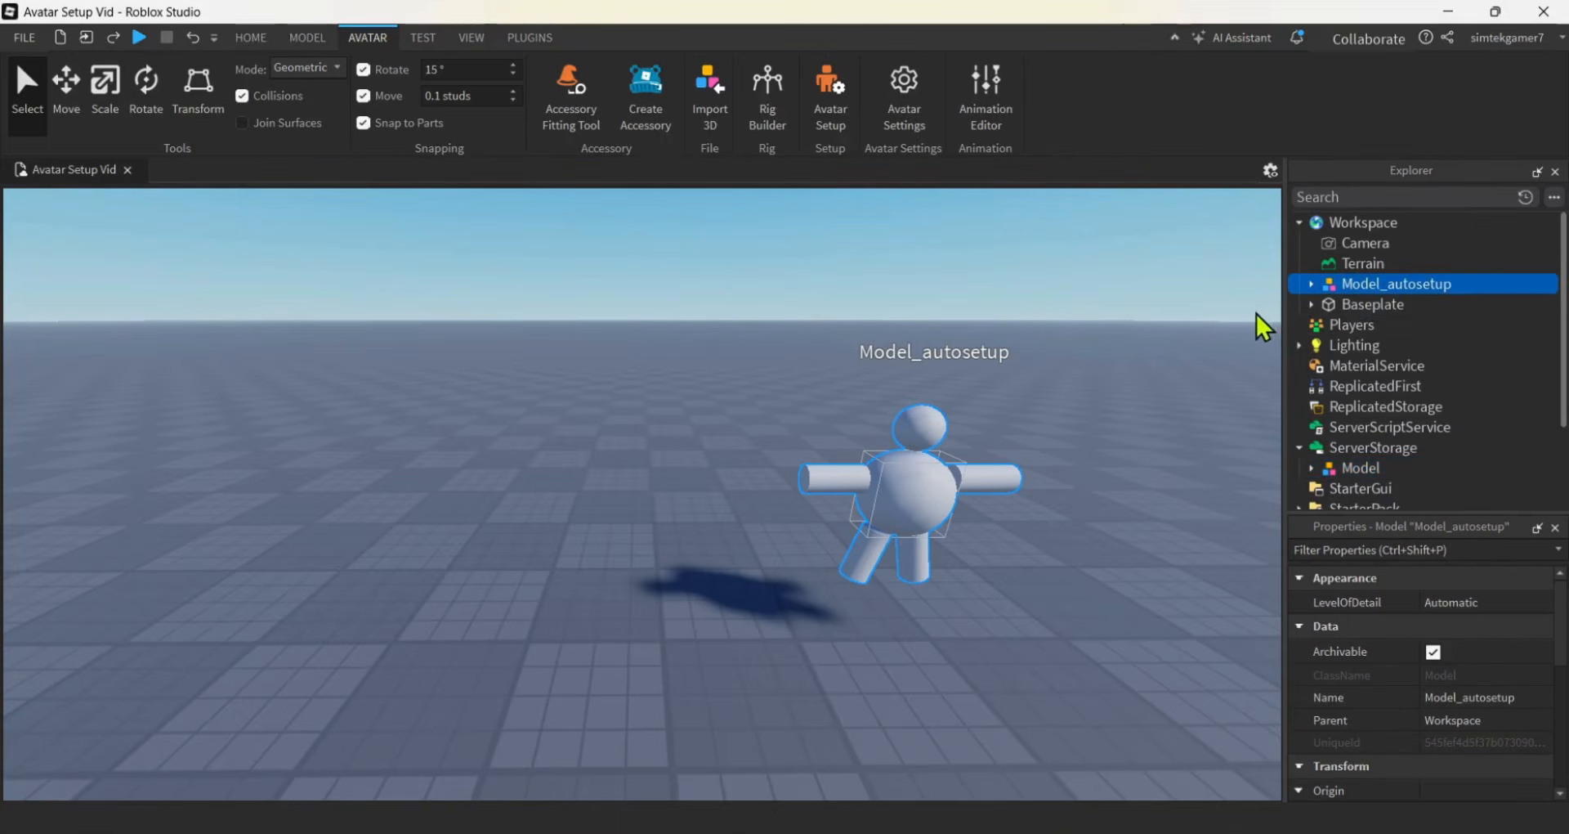
click(1355, 288)
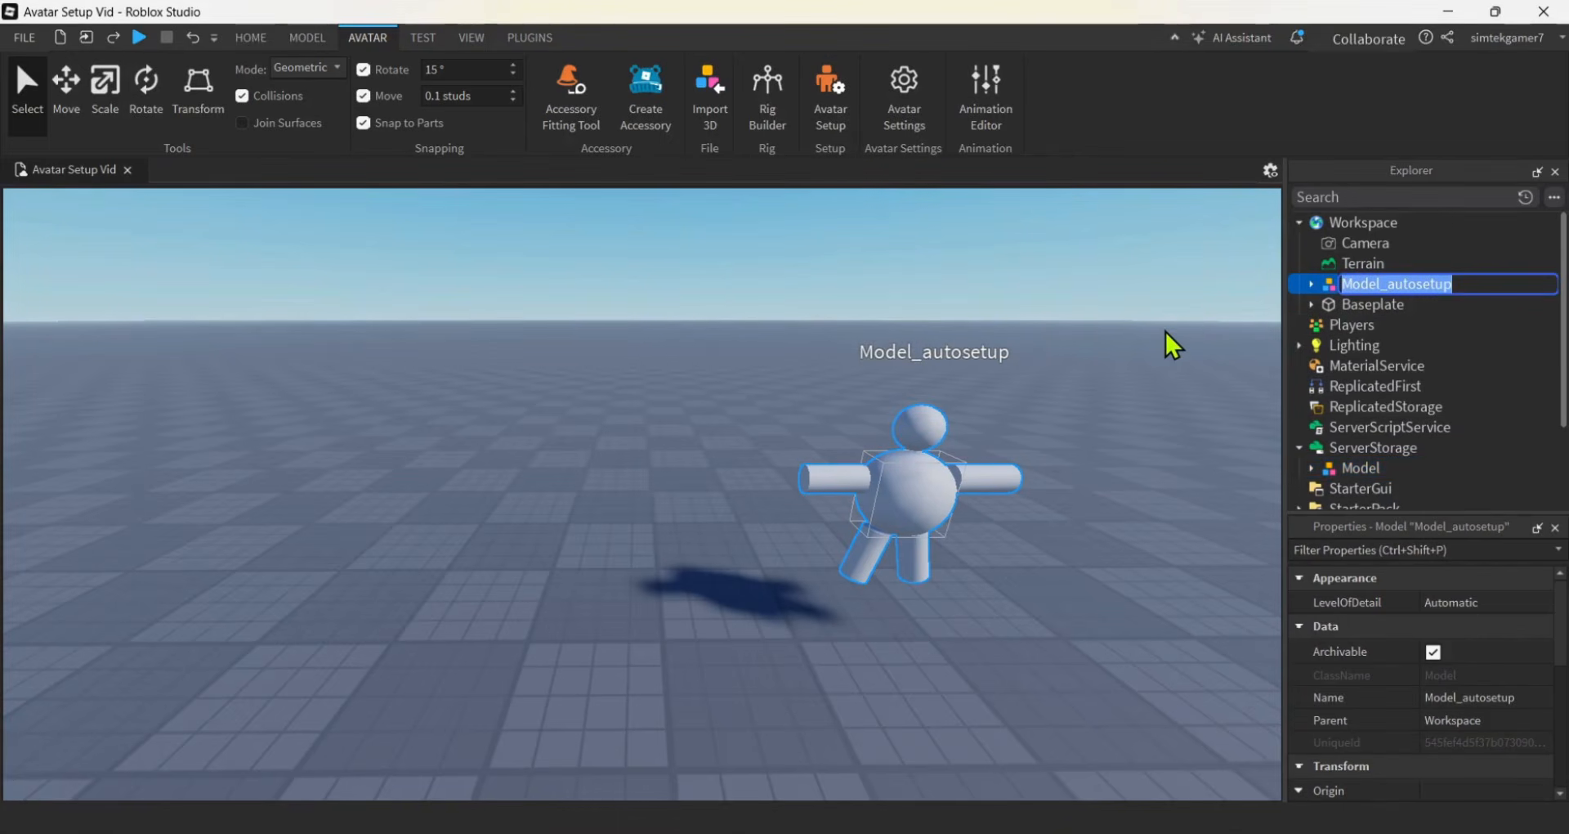
text(Starter)
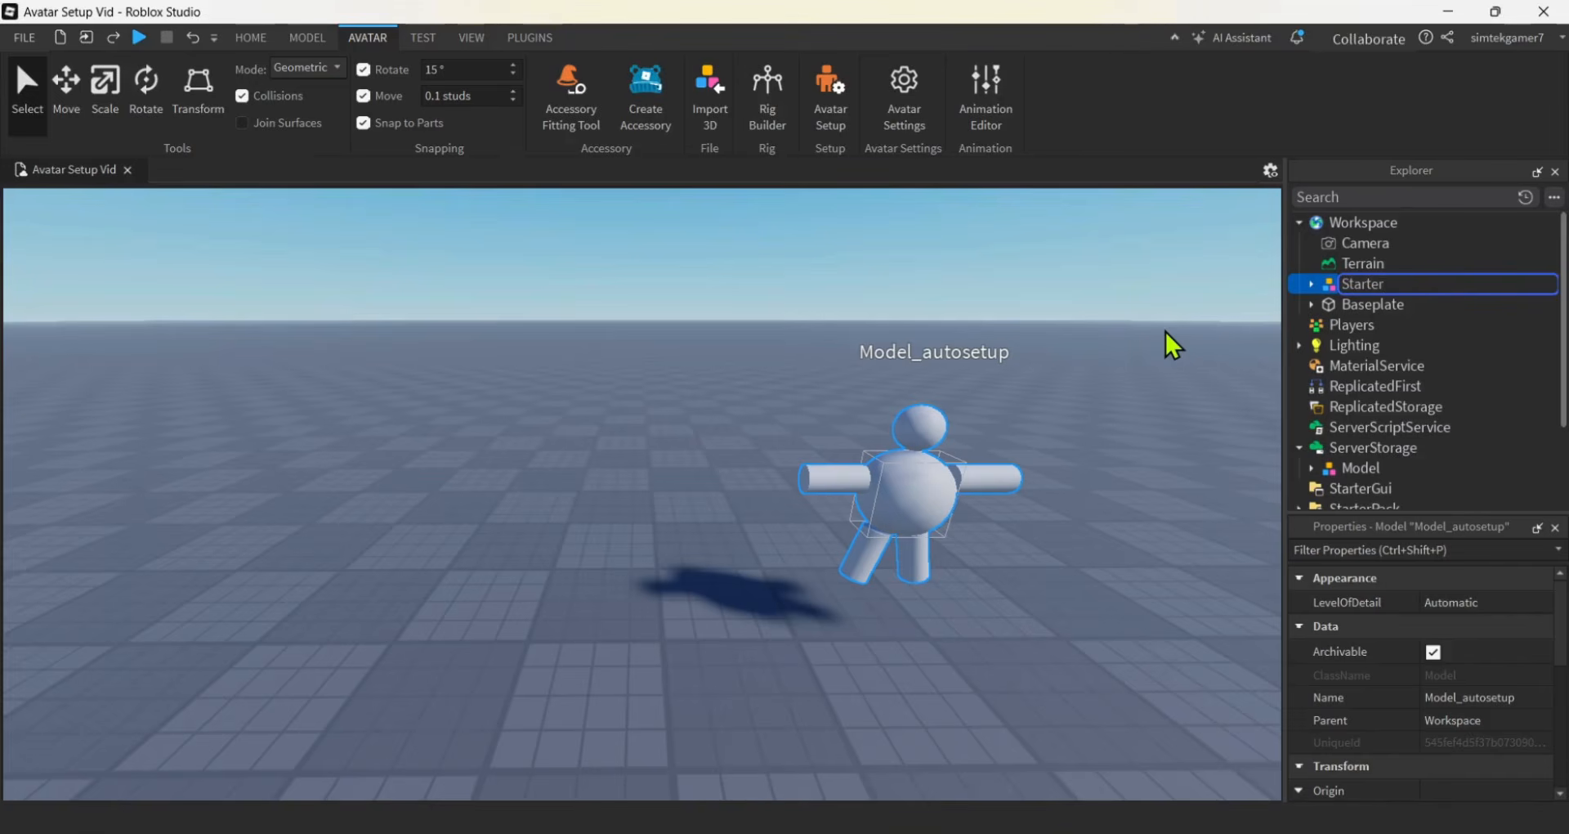
text(Character)
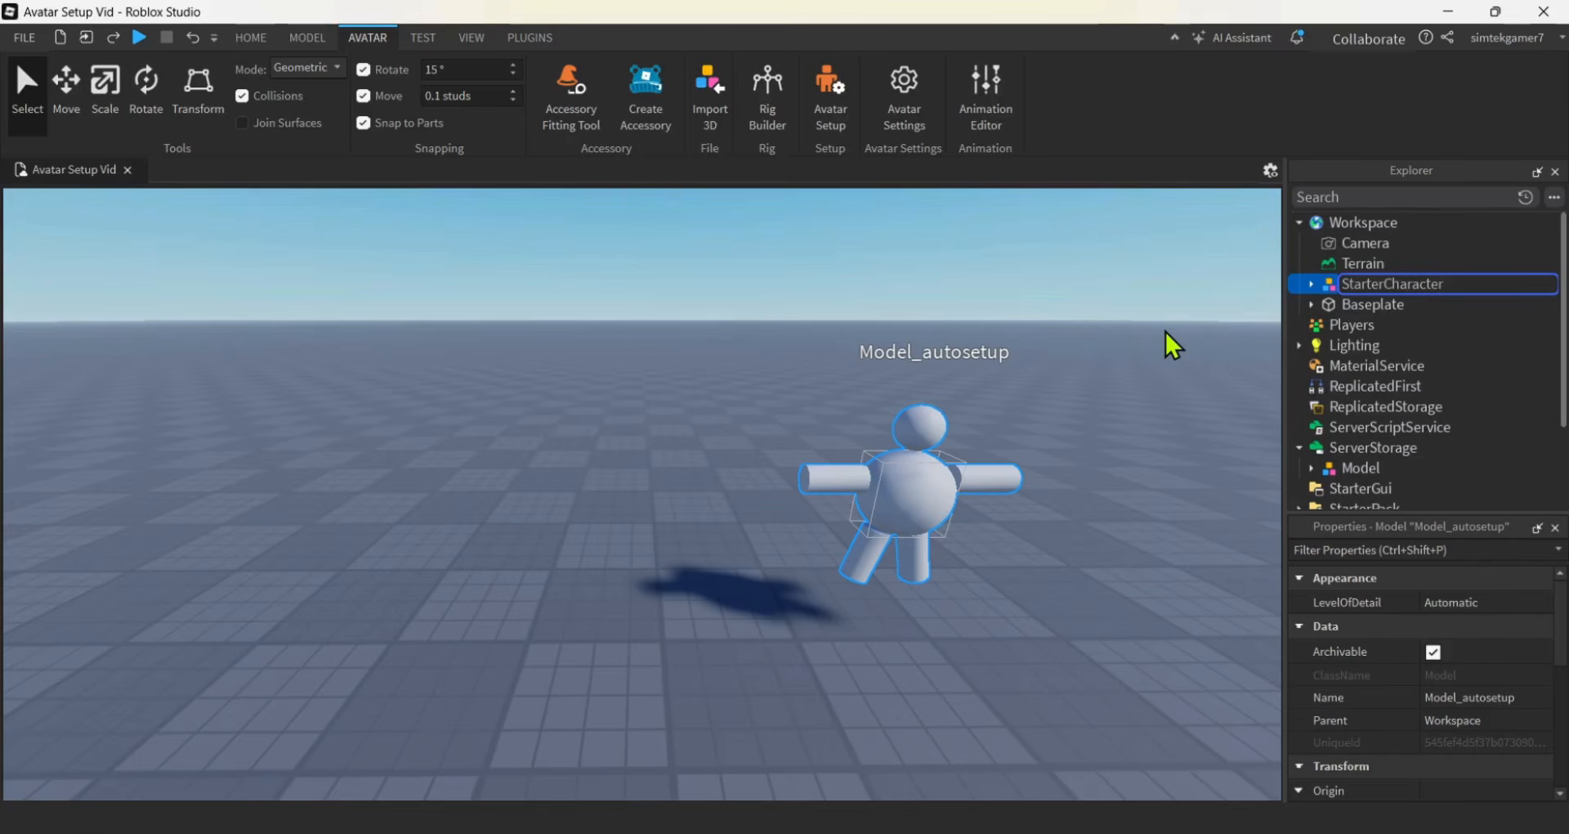
key(Return)
drag(1357, 295, 1347, 433)
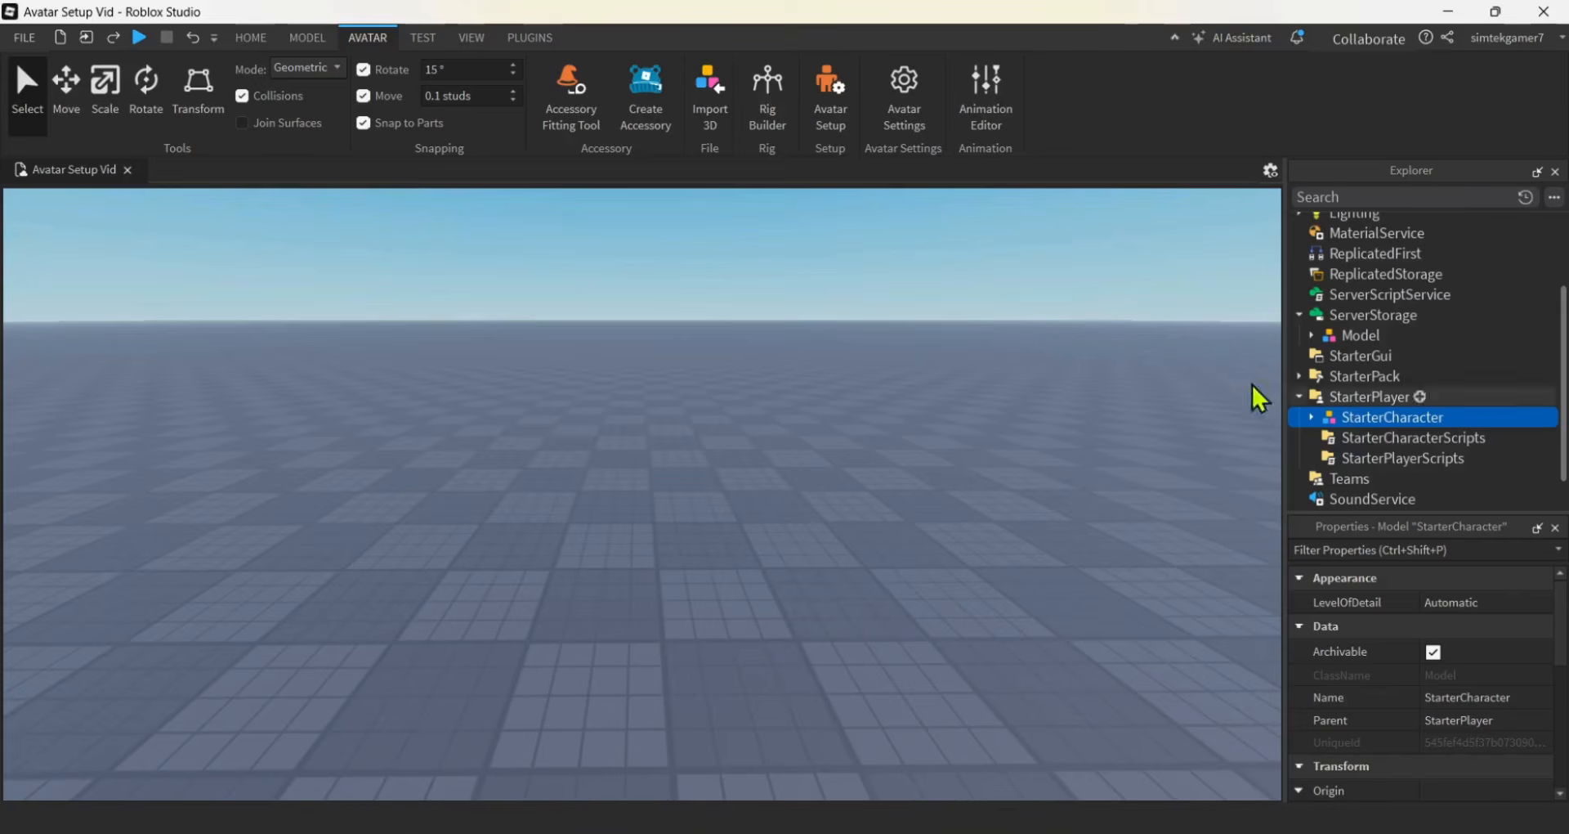
Playtest the game, walk the custom character around to check its animation, and stop the test
click(140, 38)
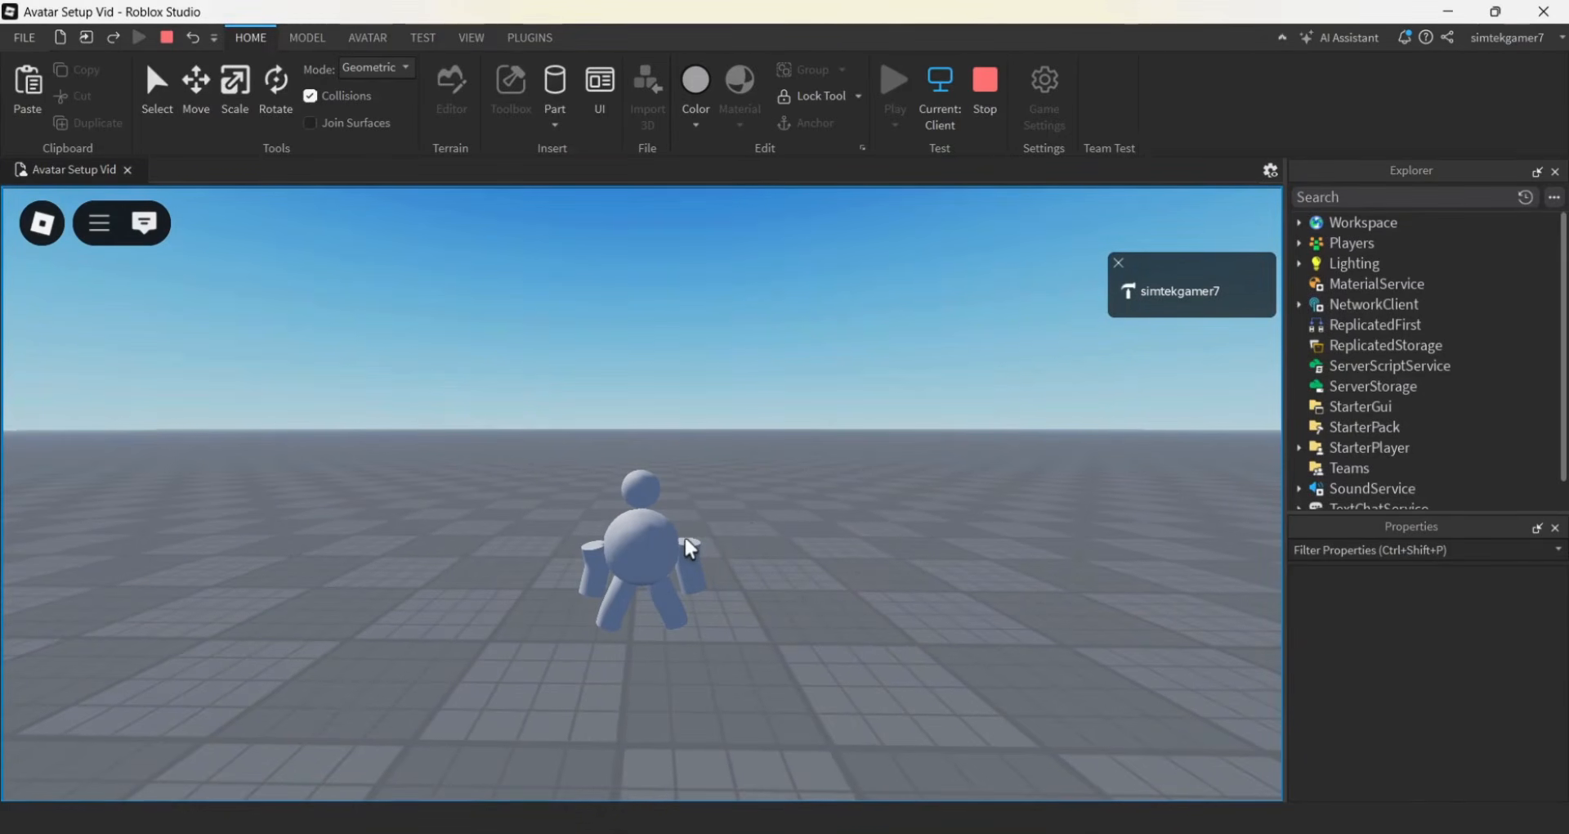
right_drag(737, 521, 738, 524)
key(w)
key(a)
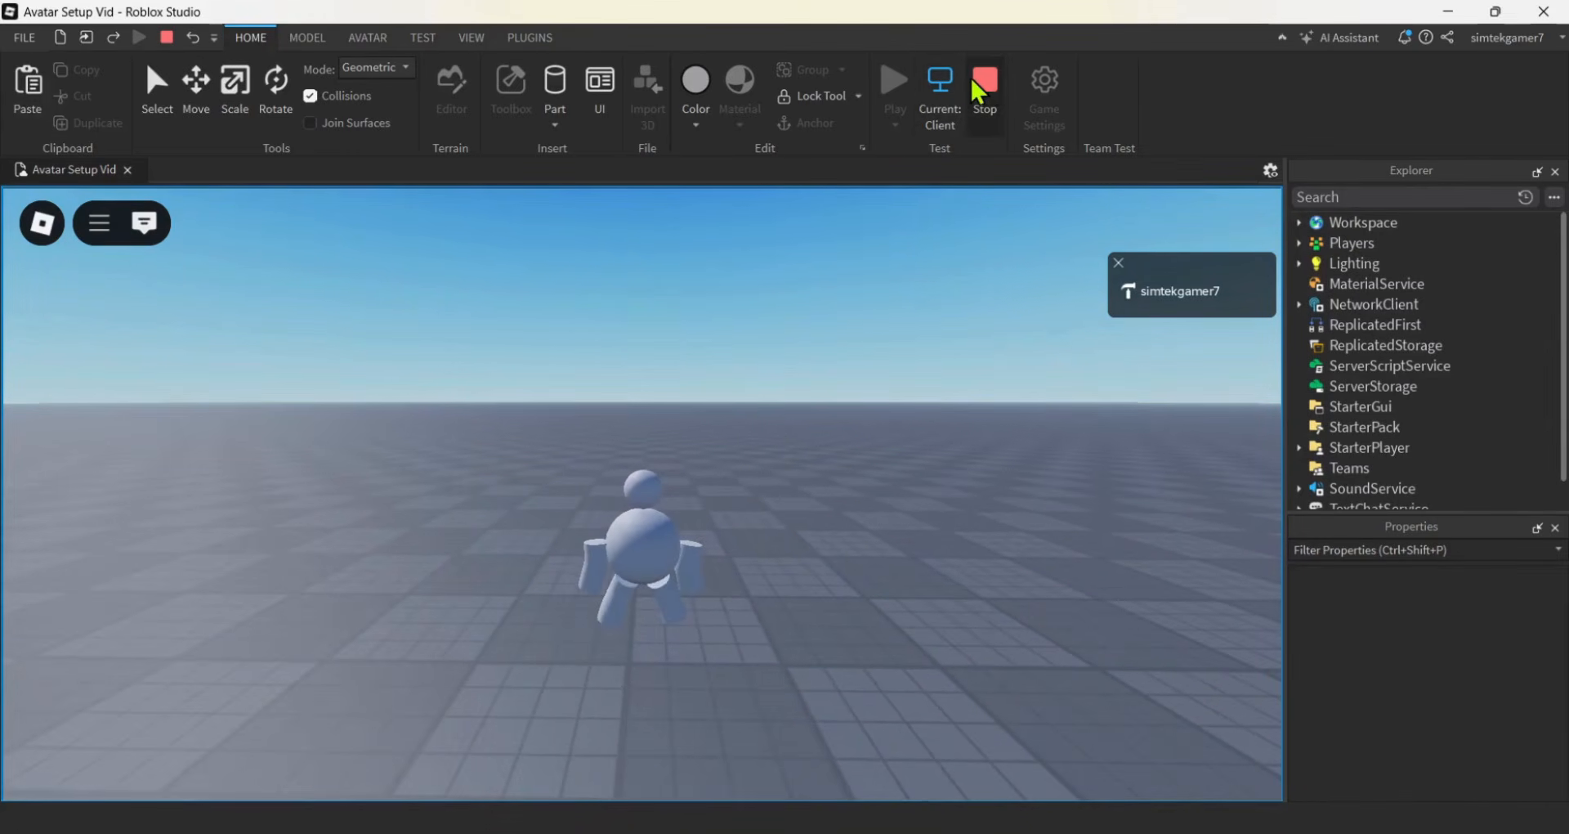
click(991, 85)
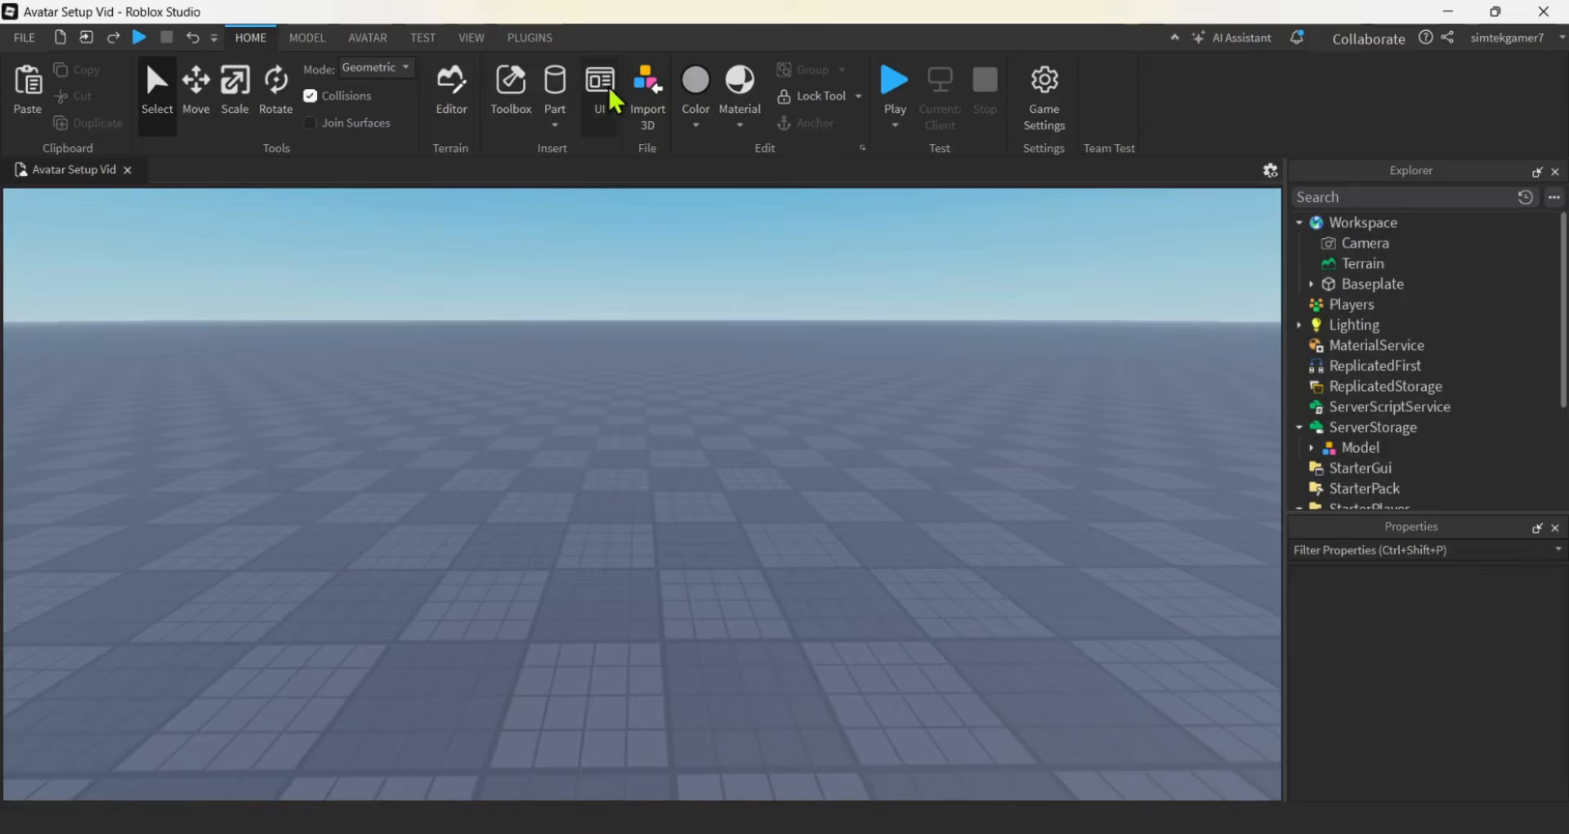
Search My Models in the Toolbox for "simple", insert Pistol - Simple Gun onto the baseplate, and accept the script notice
click(515, 90)
click(188, 239)
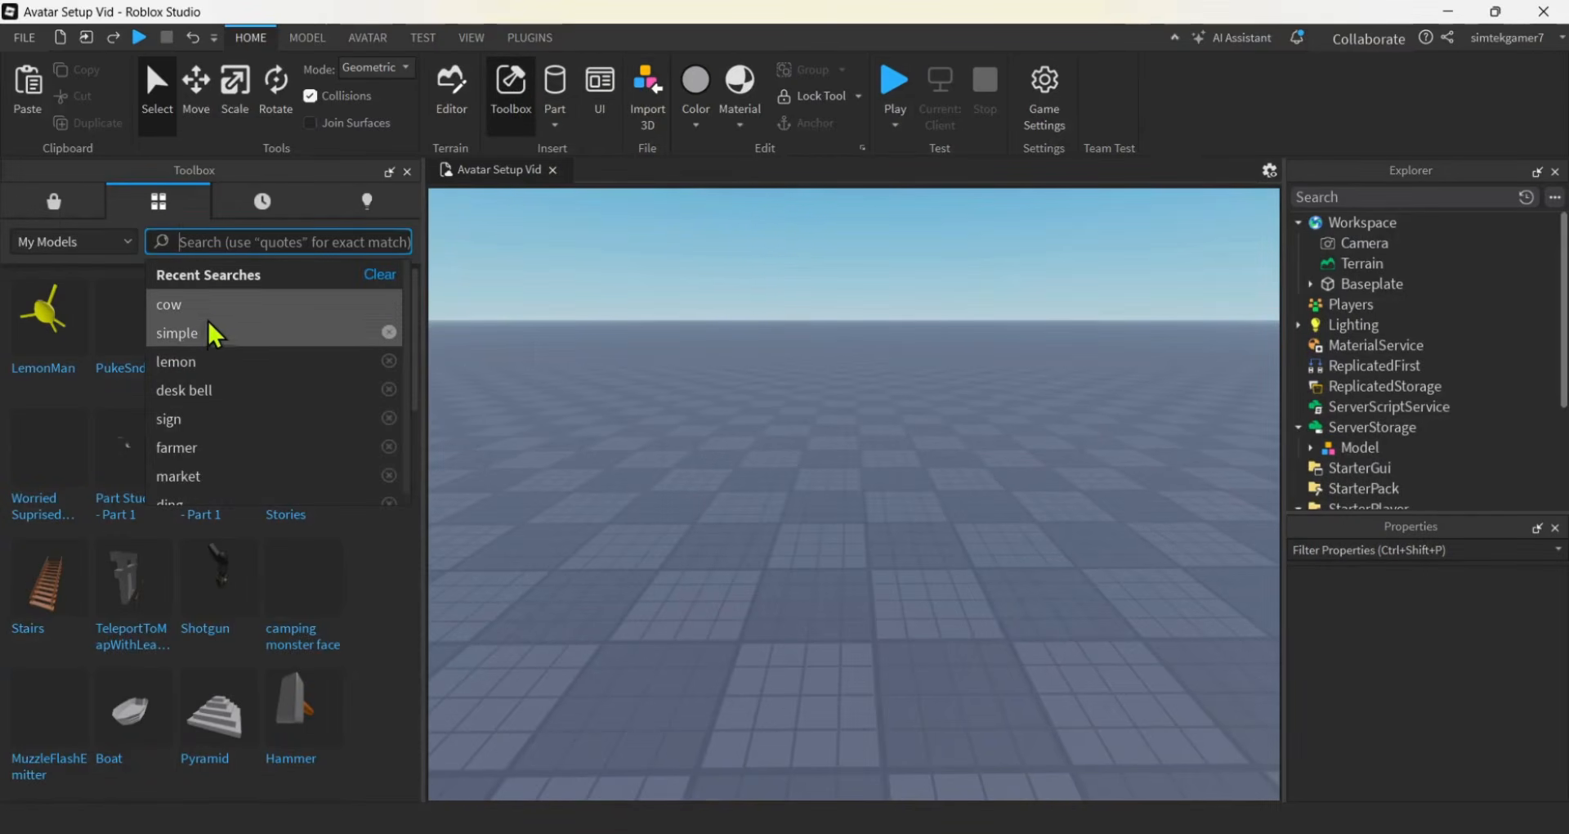
click(177, 333)
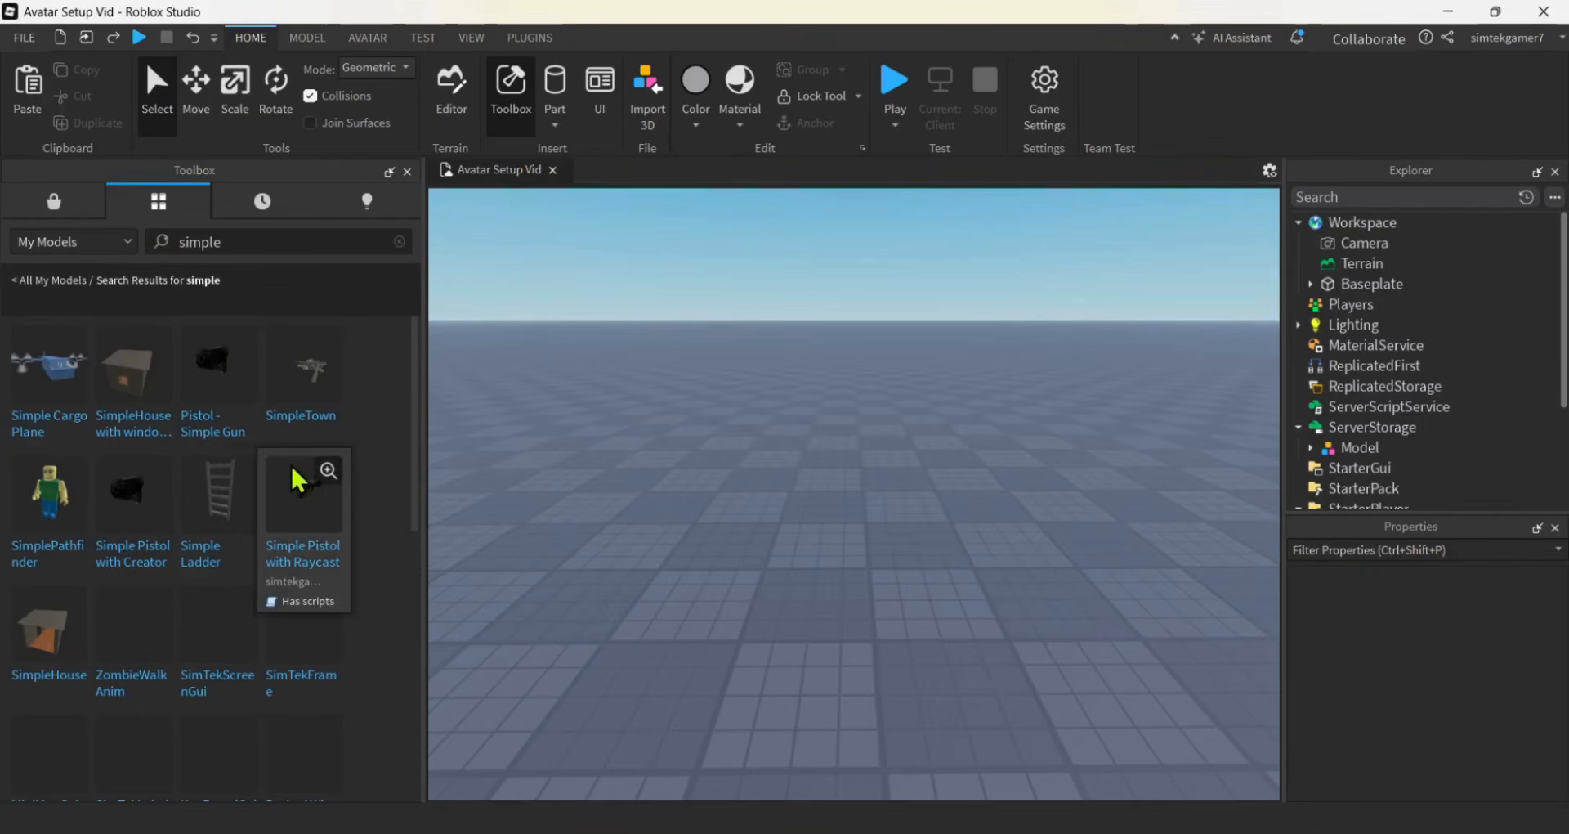
drag(249, 395, 750, 564)
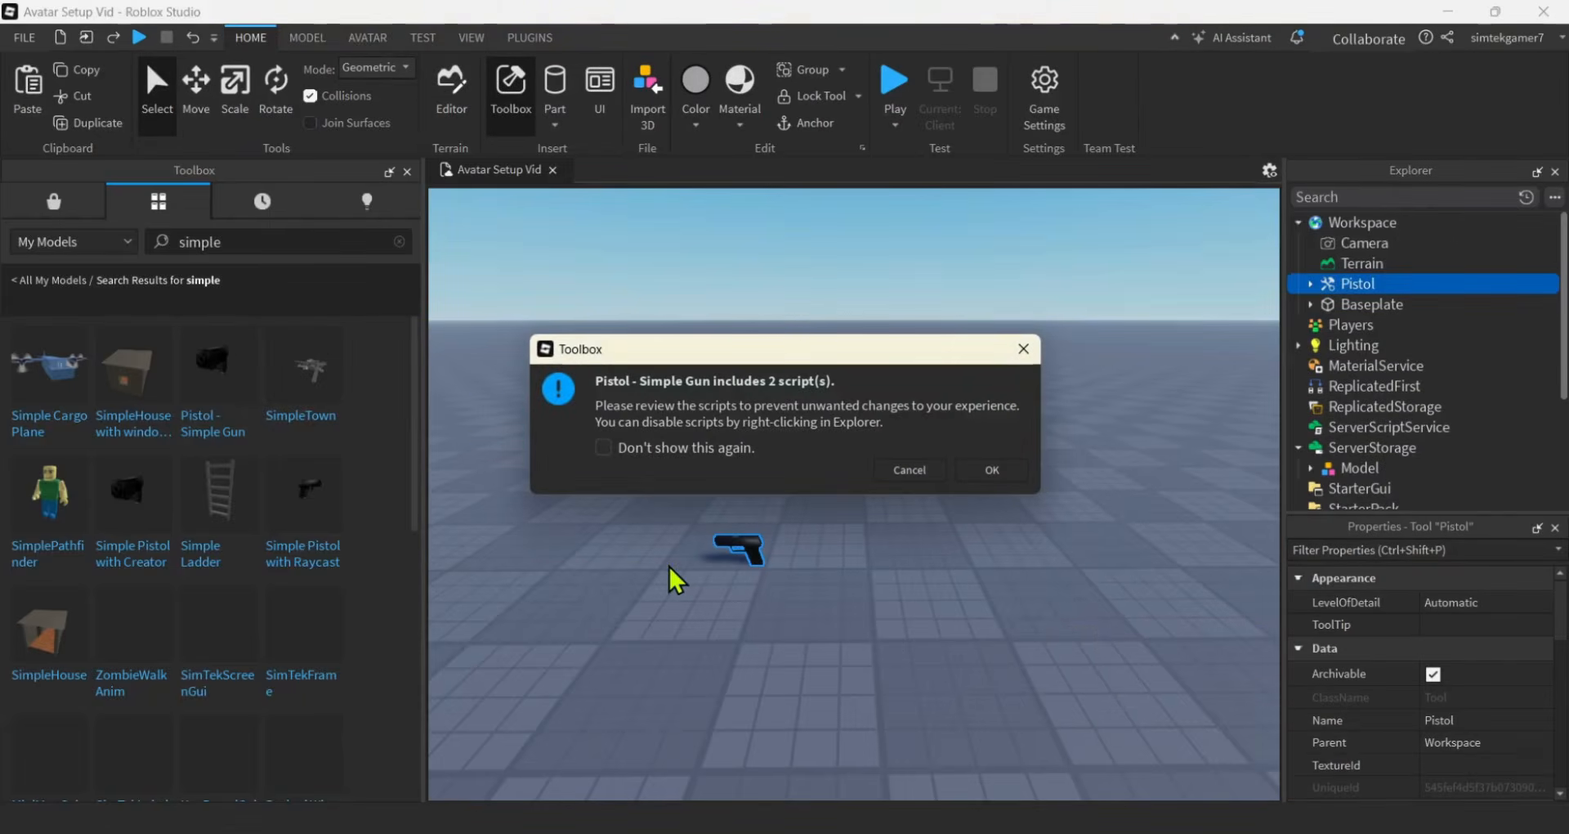
click(993, 473)
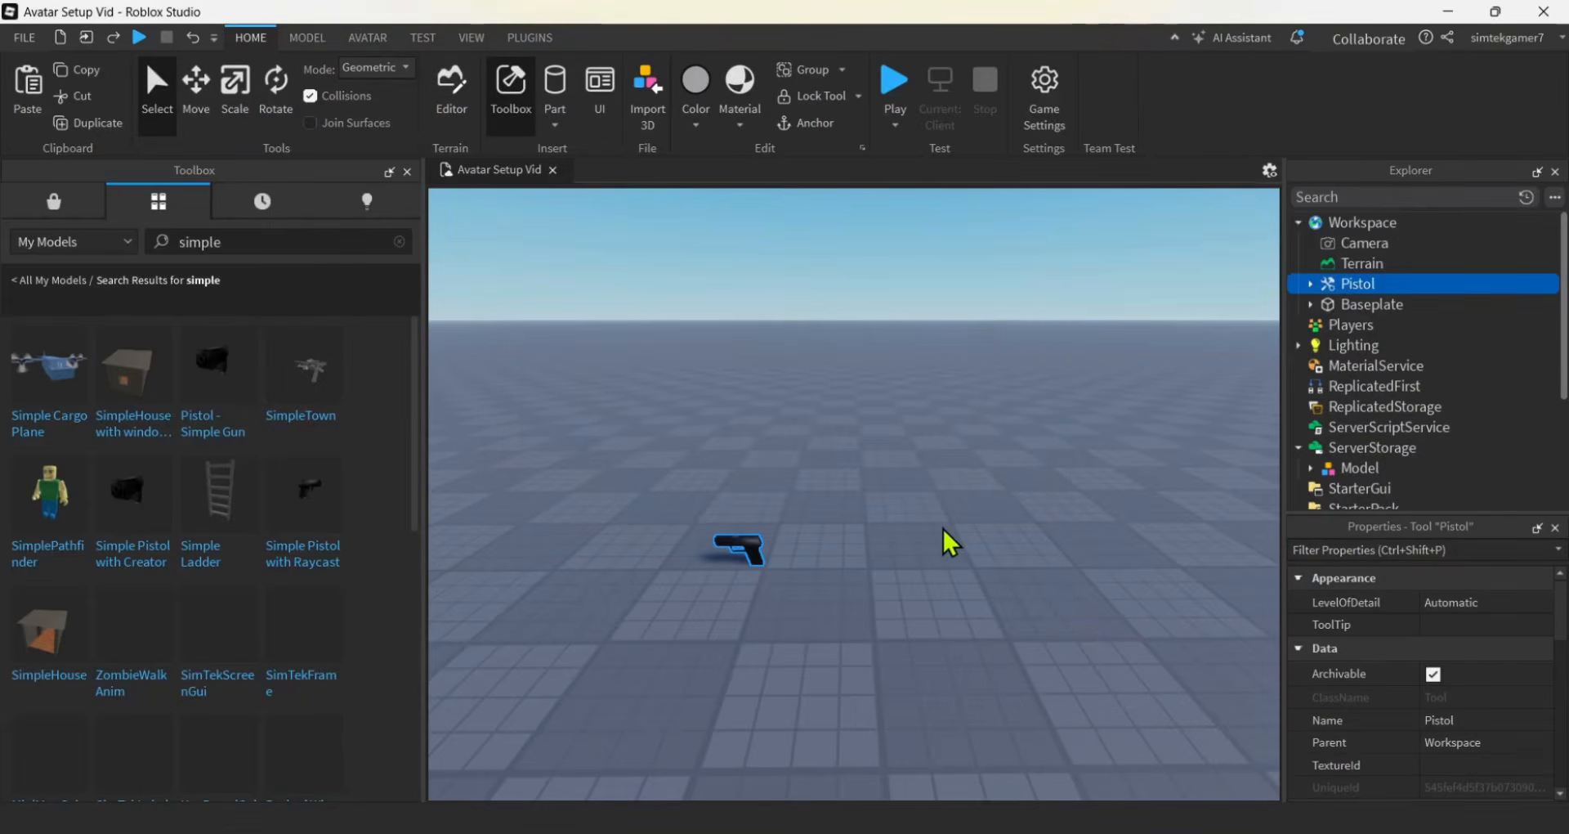
Close the Toolbox and move the Pistol tool from Workspace into StarterPack
click(409, 173)
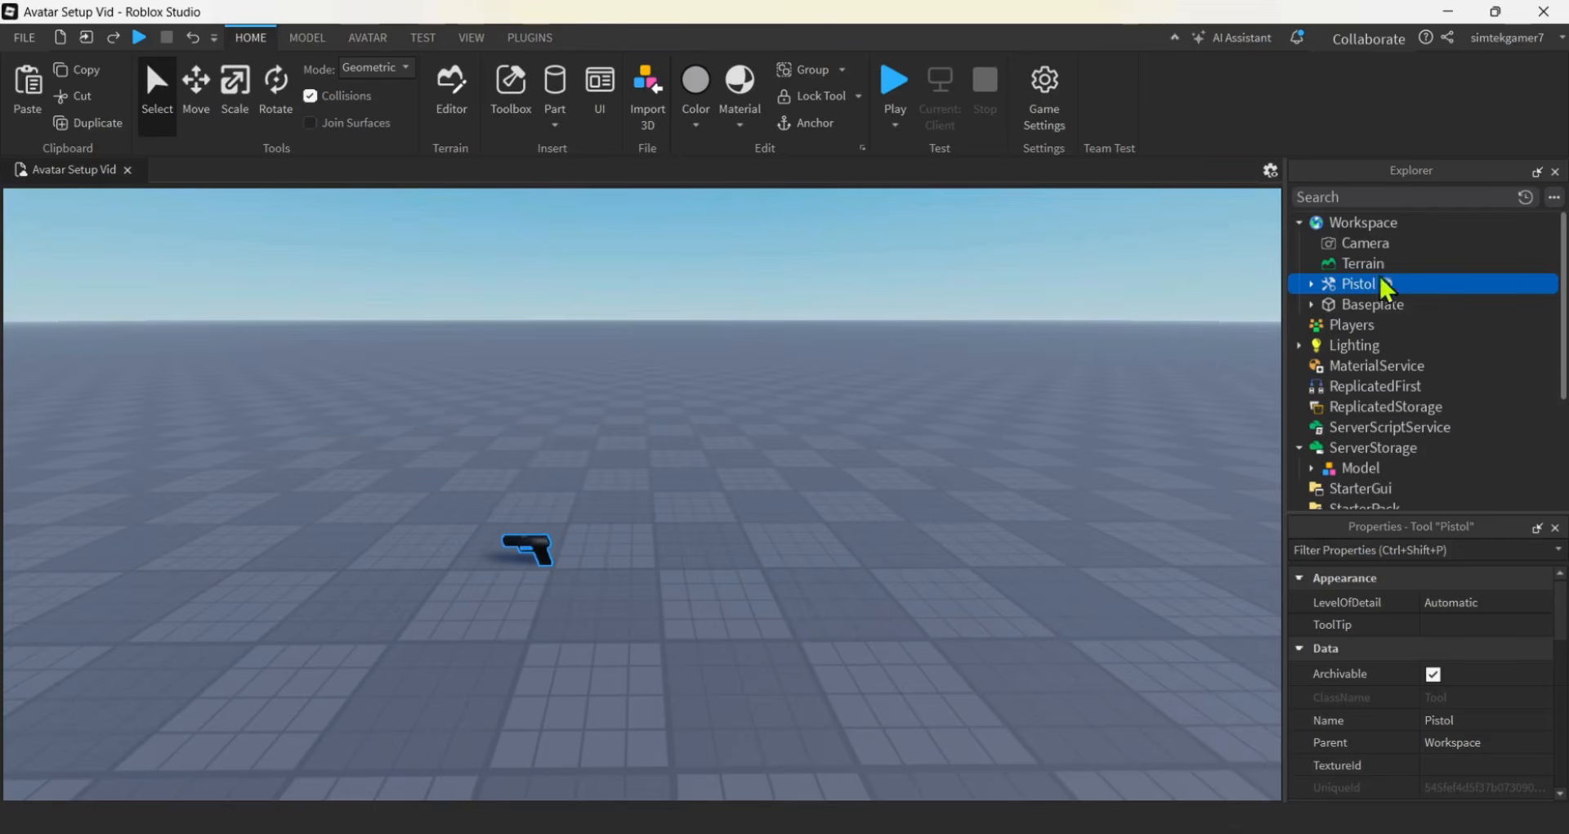
mouse_move(1348, 287)
drag(1352, 298, 1367, 390)
Playtest the game, equip the Pistol, view how the character holds it, and stop the test
click(892, 88)
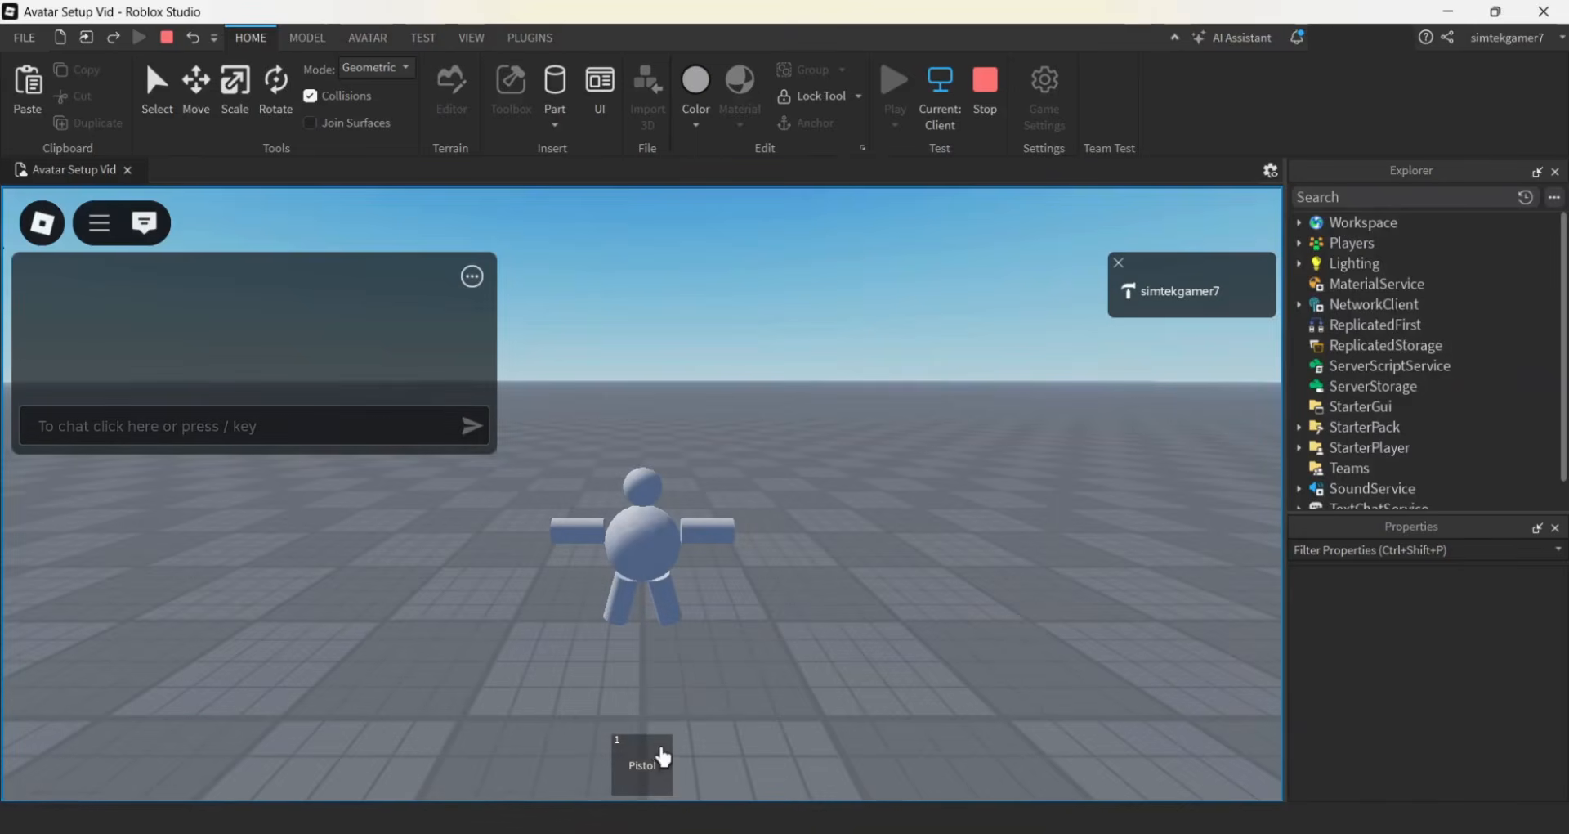
click(645, 763)
right_drag(921, 677, 919, 677)
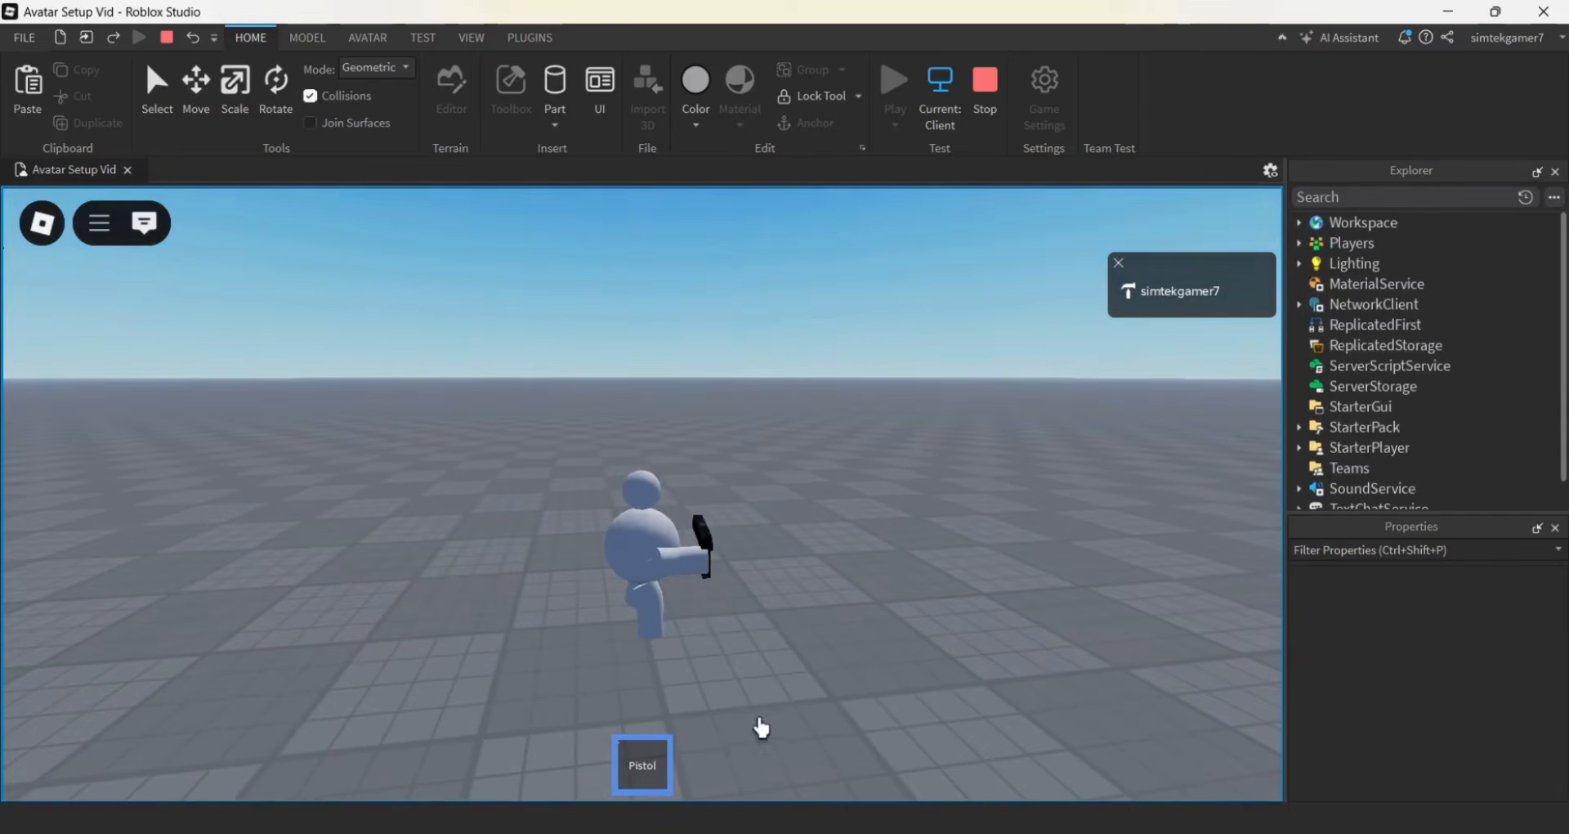
click(987, 90)
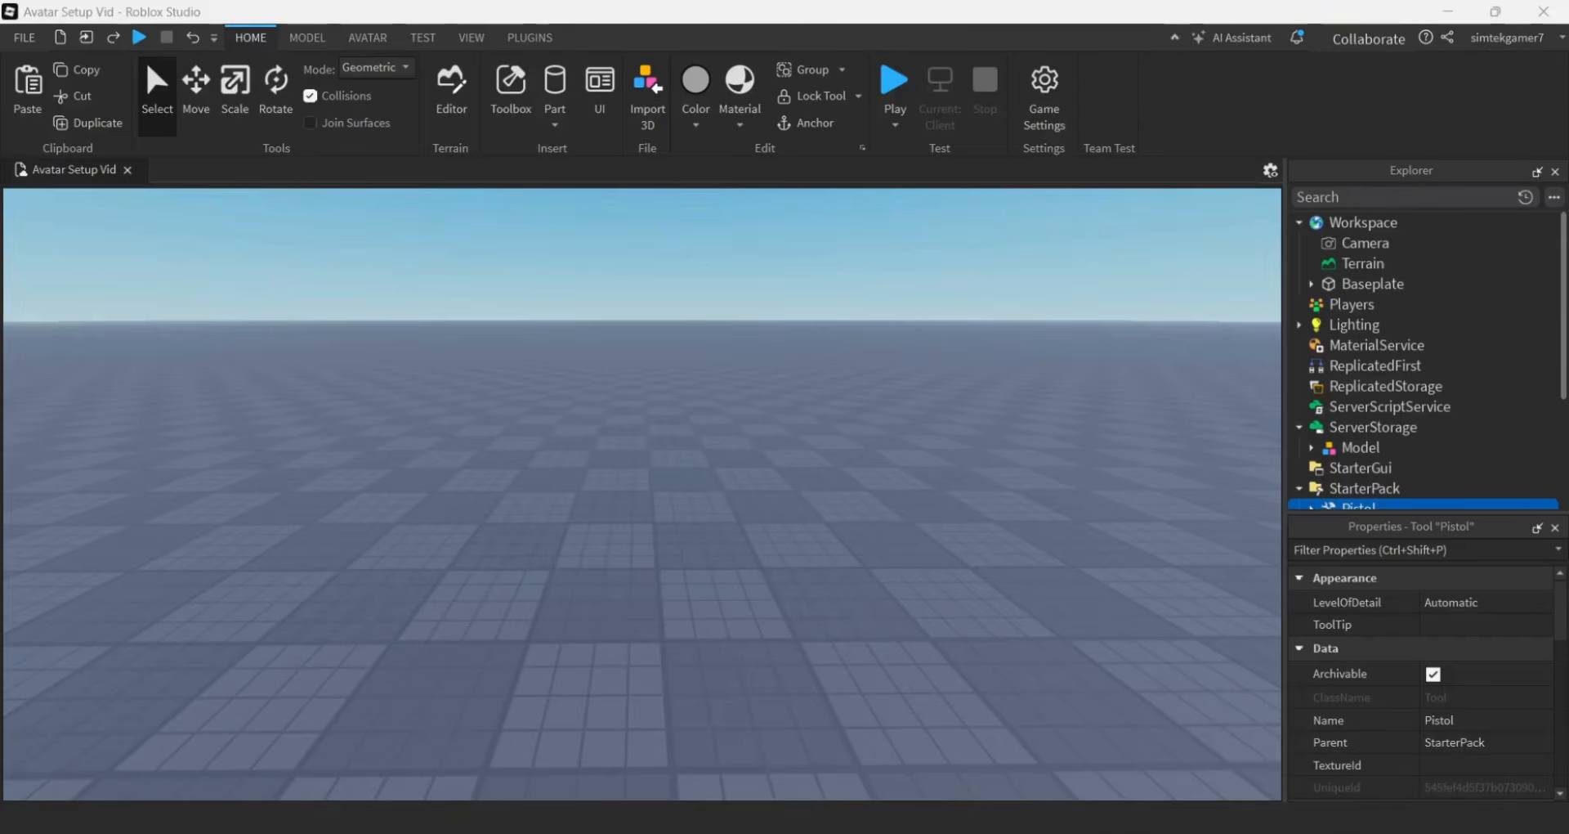
Move StarterCharacter from StarterPlayer into Workspace
scroll(1427, 309, down, 3)
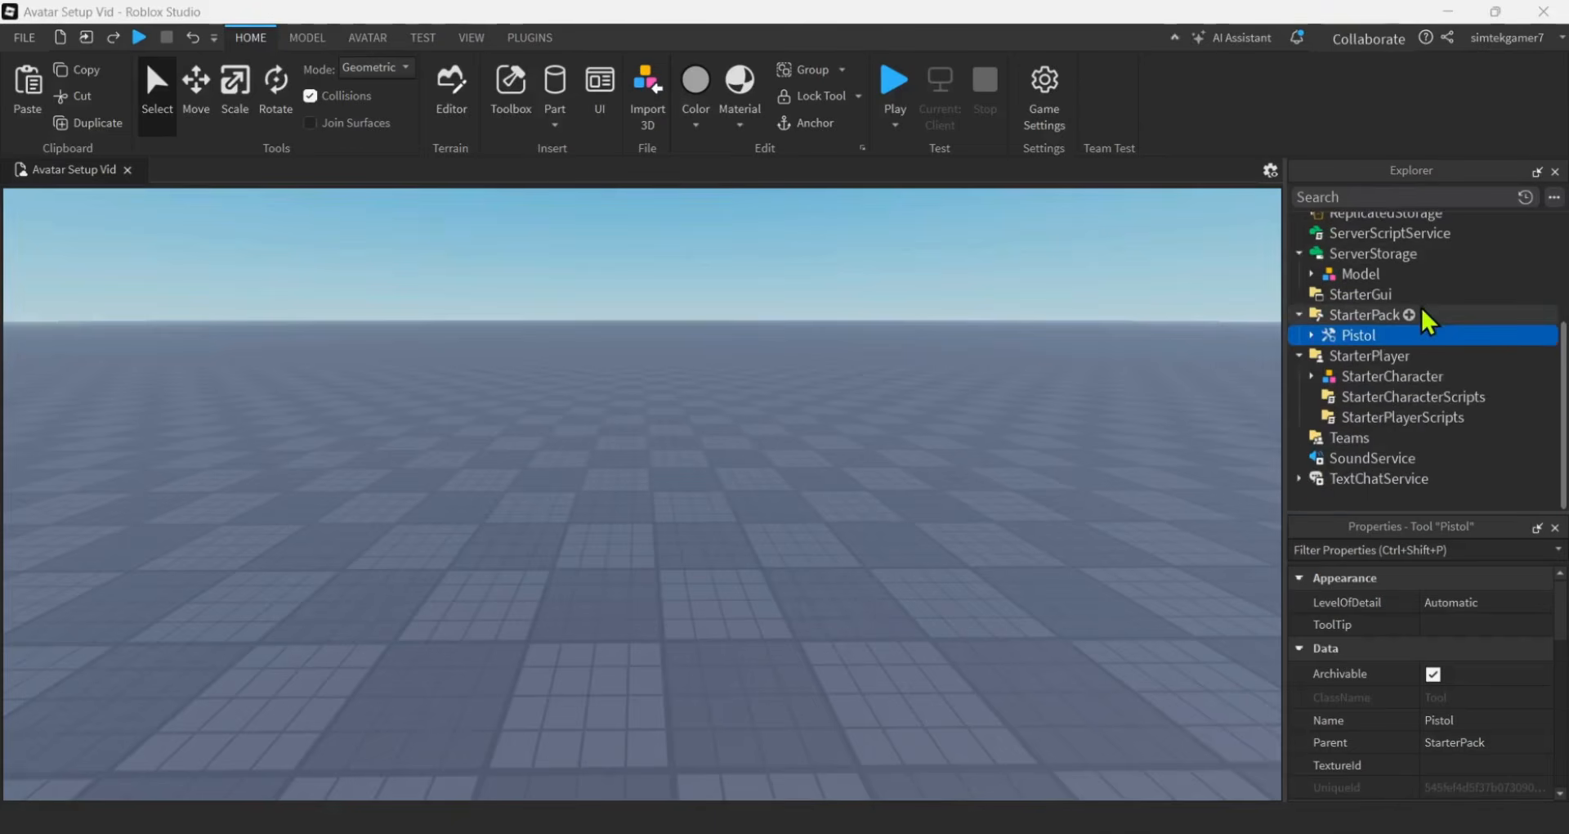
click(1387, 384)
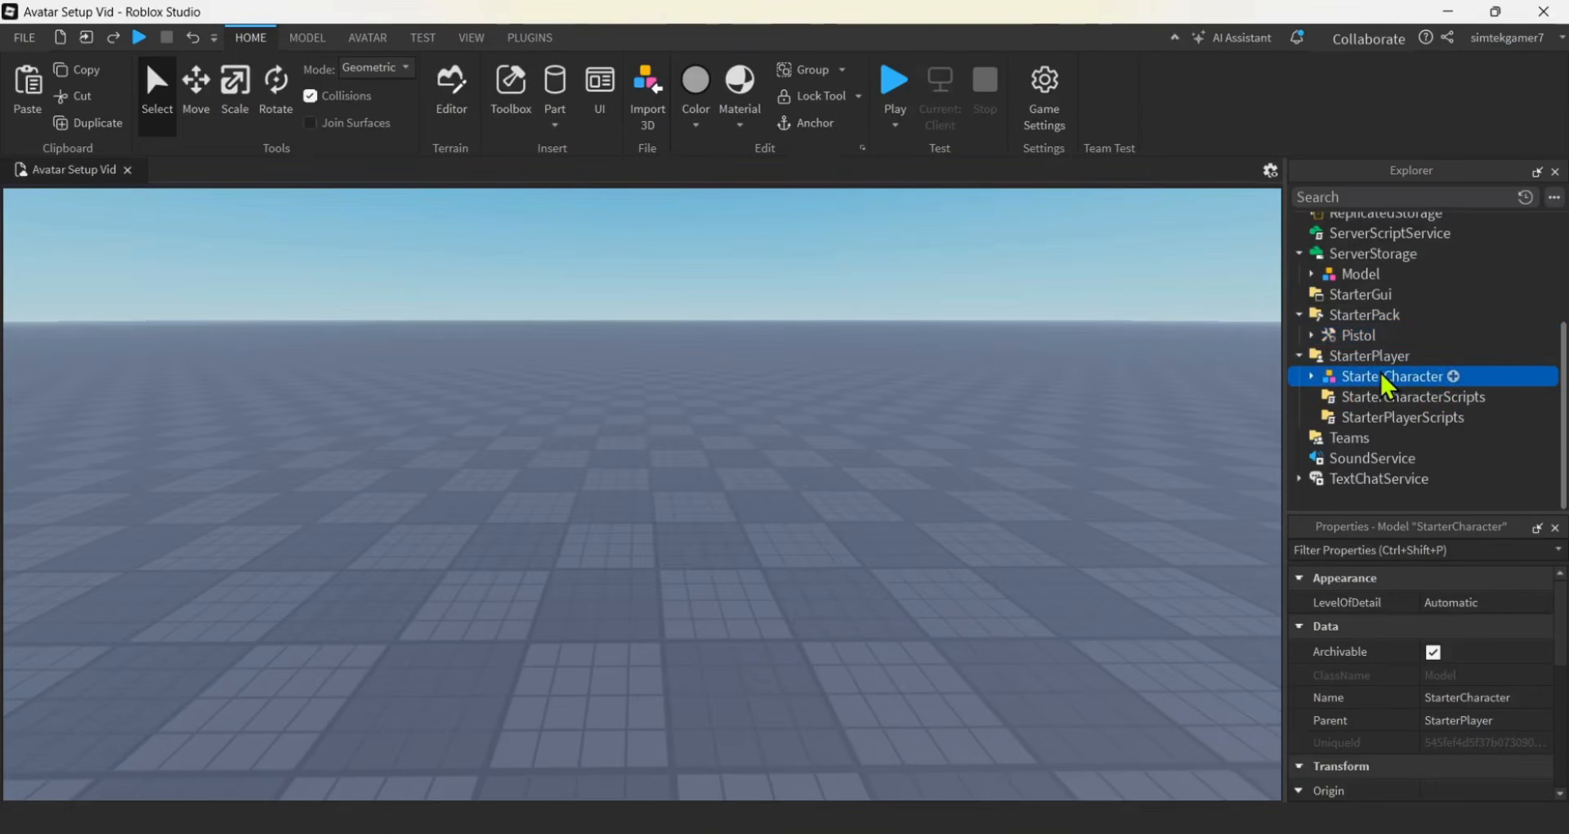
drag(1387, 385, 1368, 237)
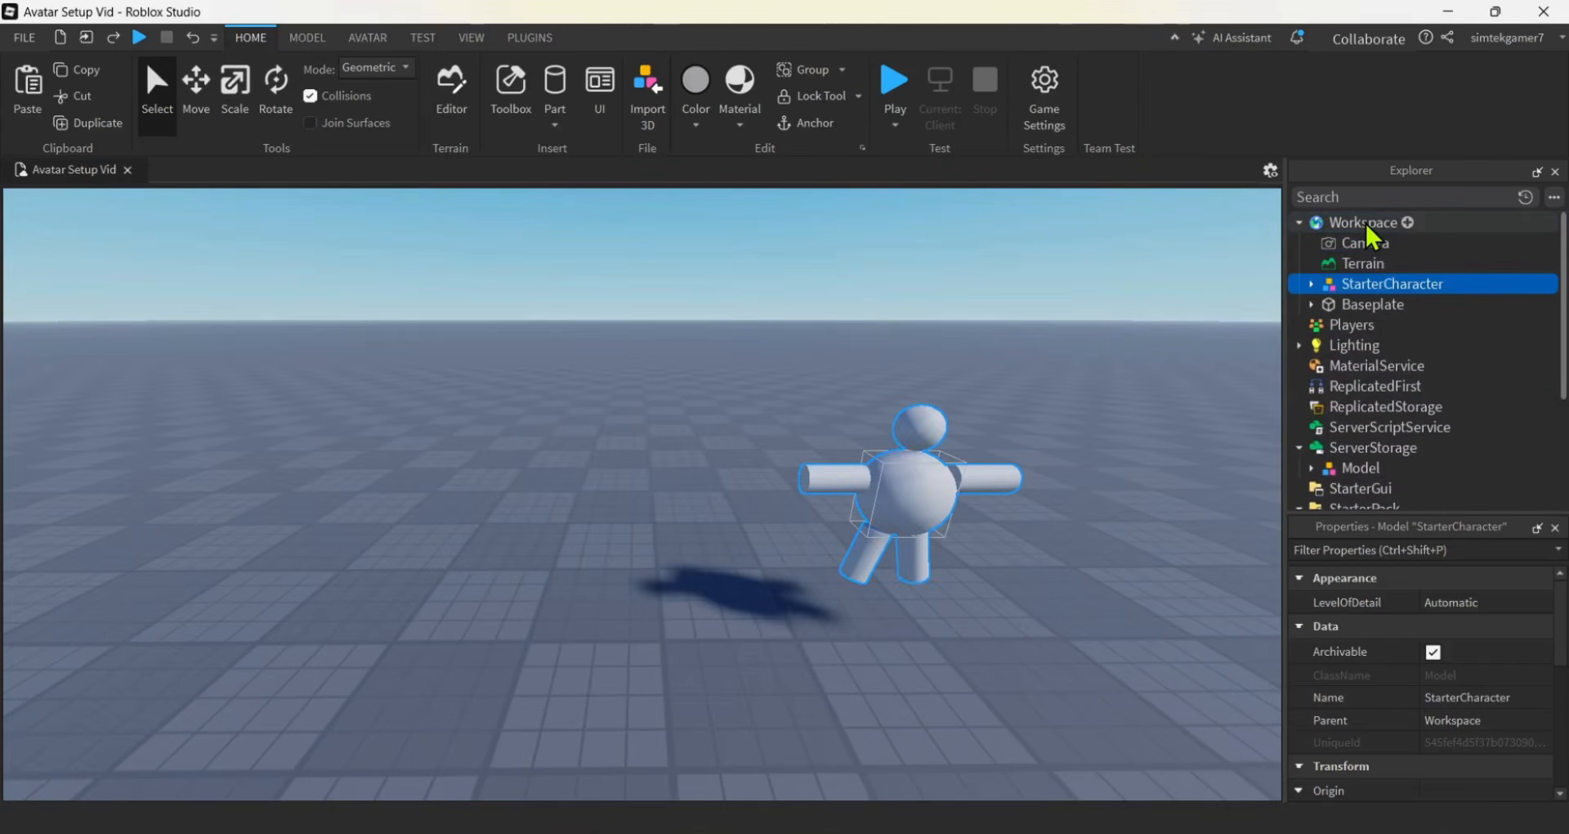
Set the CFrame orientation of the RightGripAttachment in StarterCharacter's RightHand to -15, -90, 90
click(1311, 284)
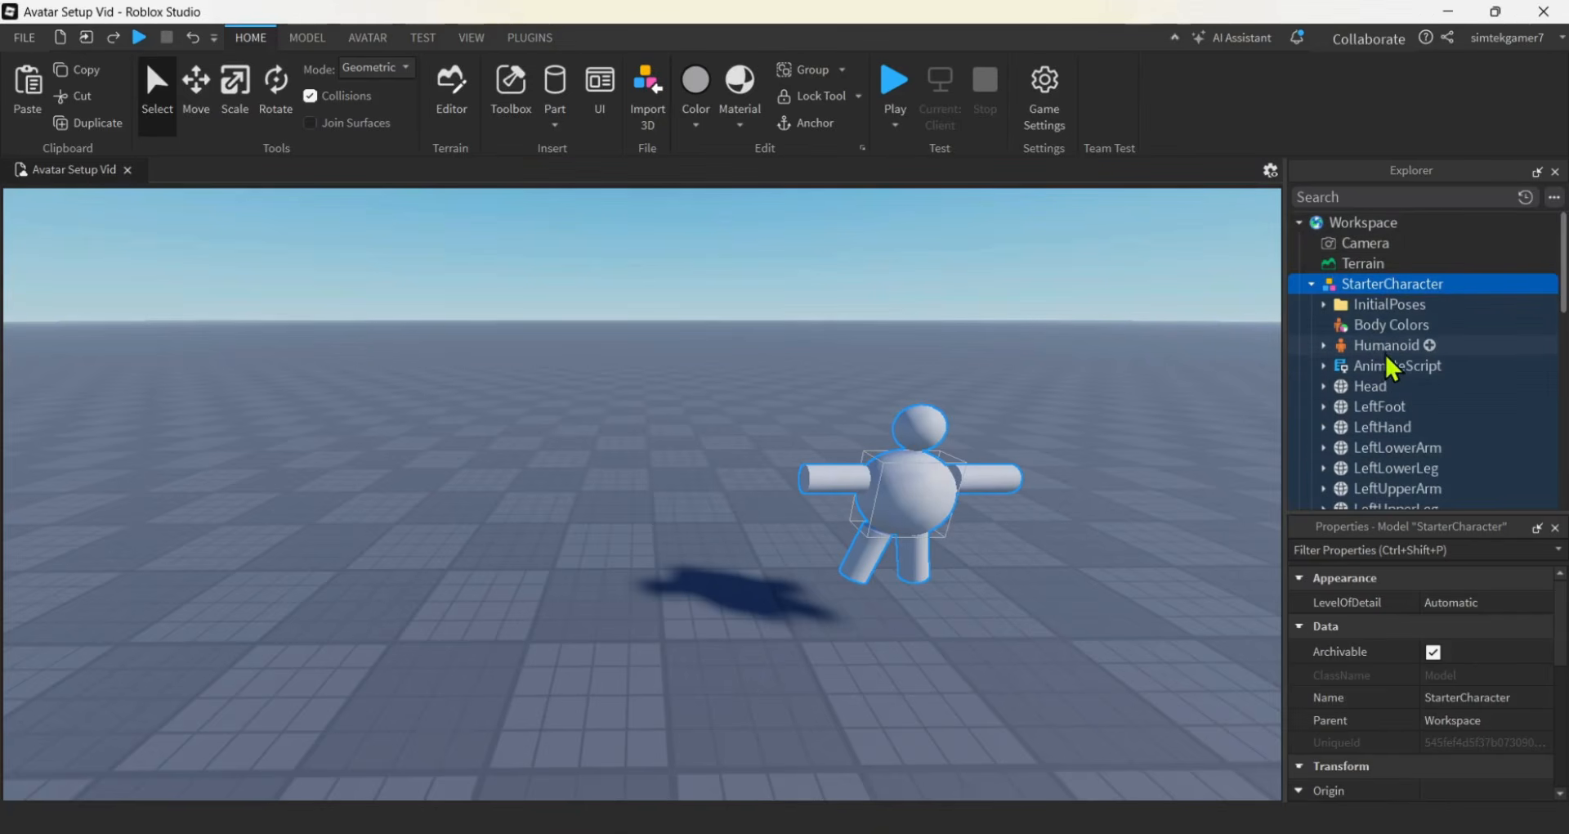
scroll(1386, 372, down, 2)
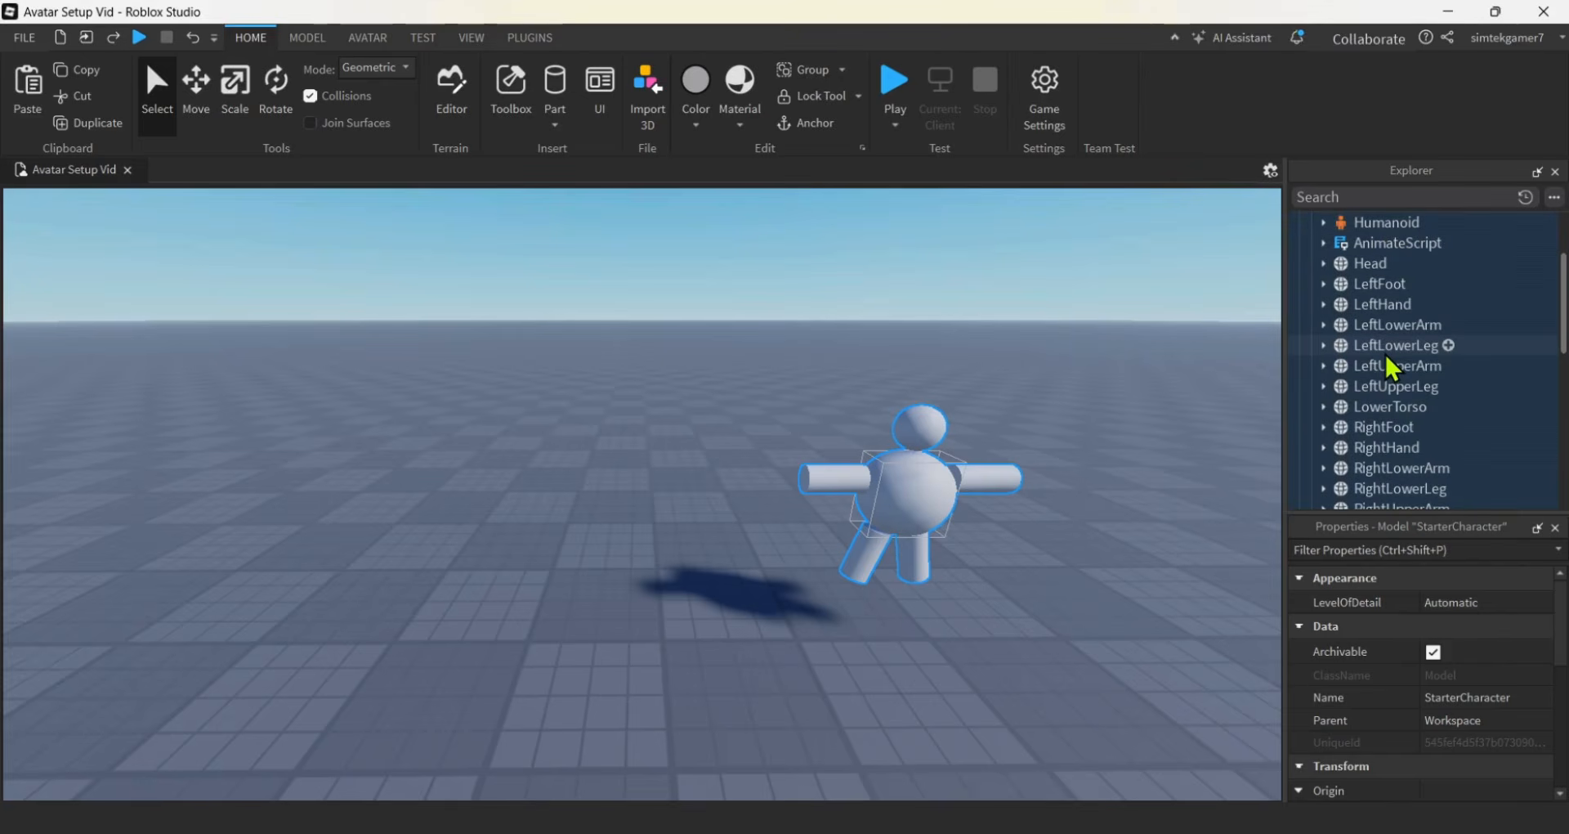
scroll(1347, 437, down, 1)
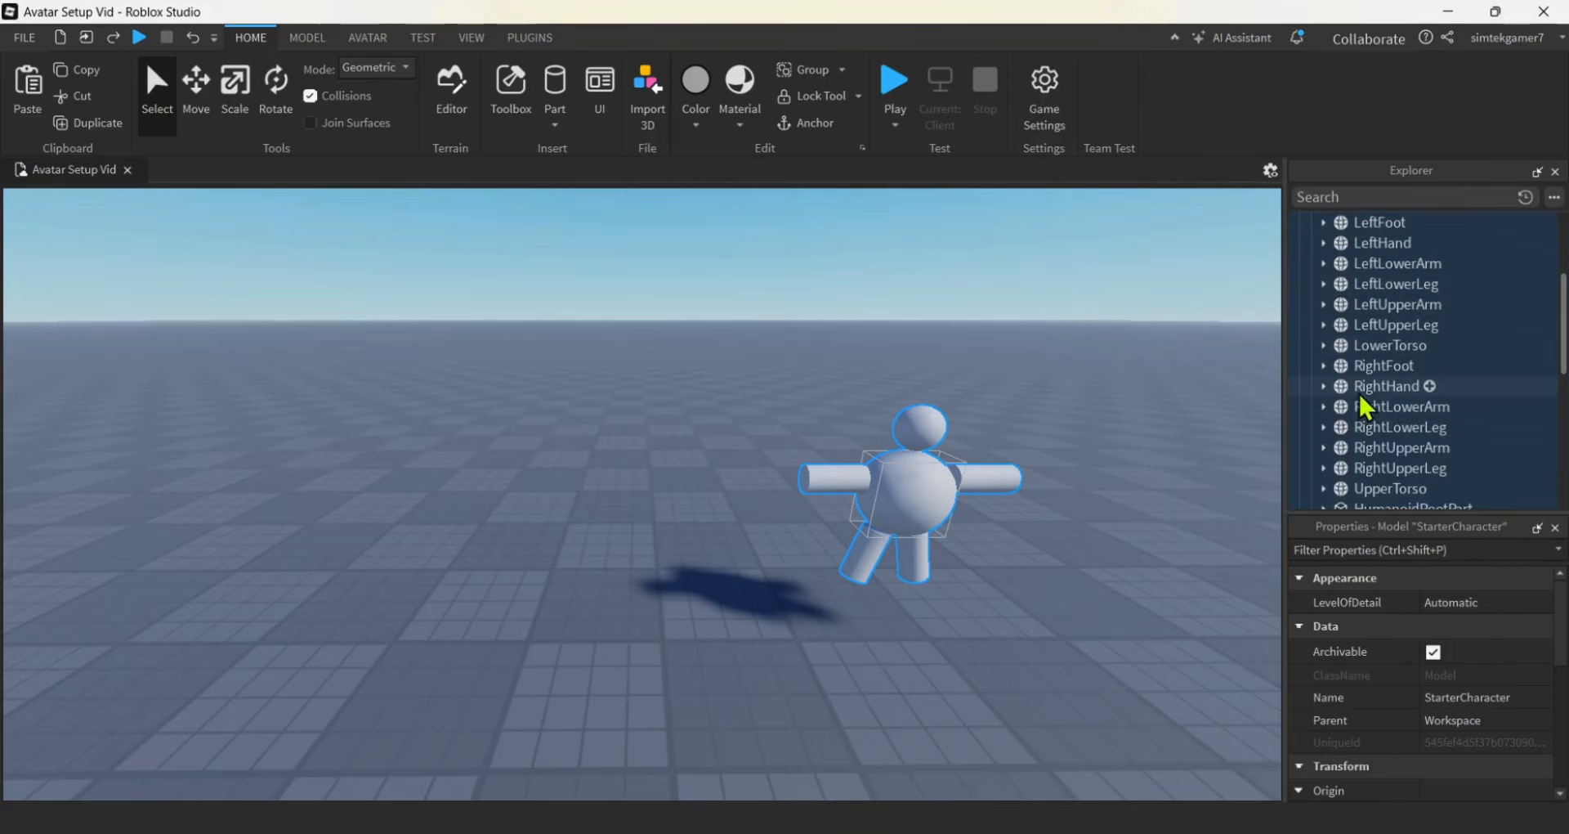
click(1324, 386)
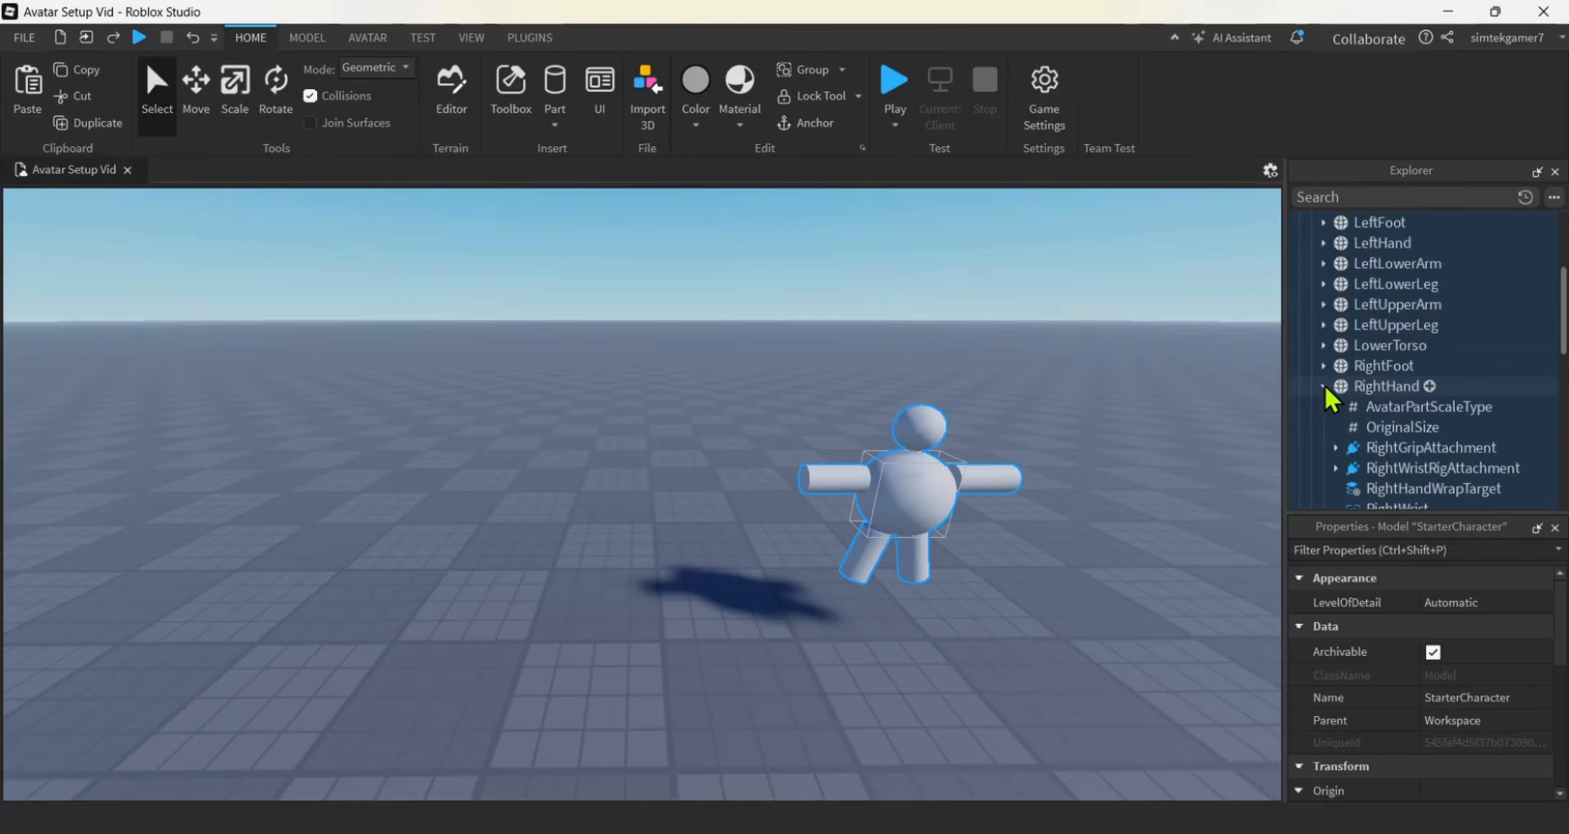
scroll(1381, 392, down, 1)
click(1400, 392)
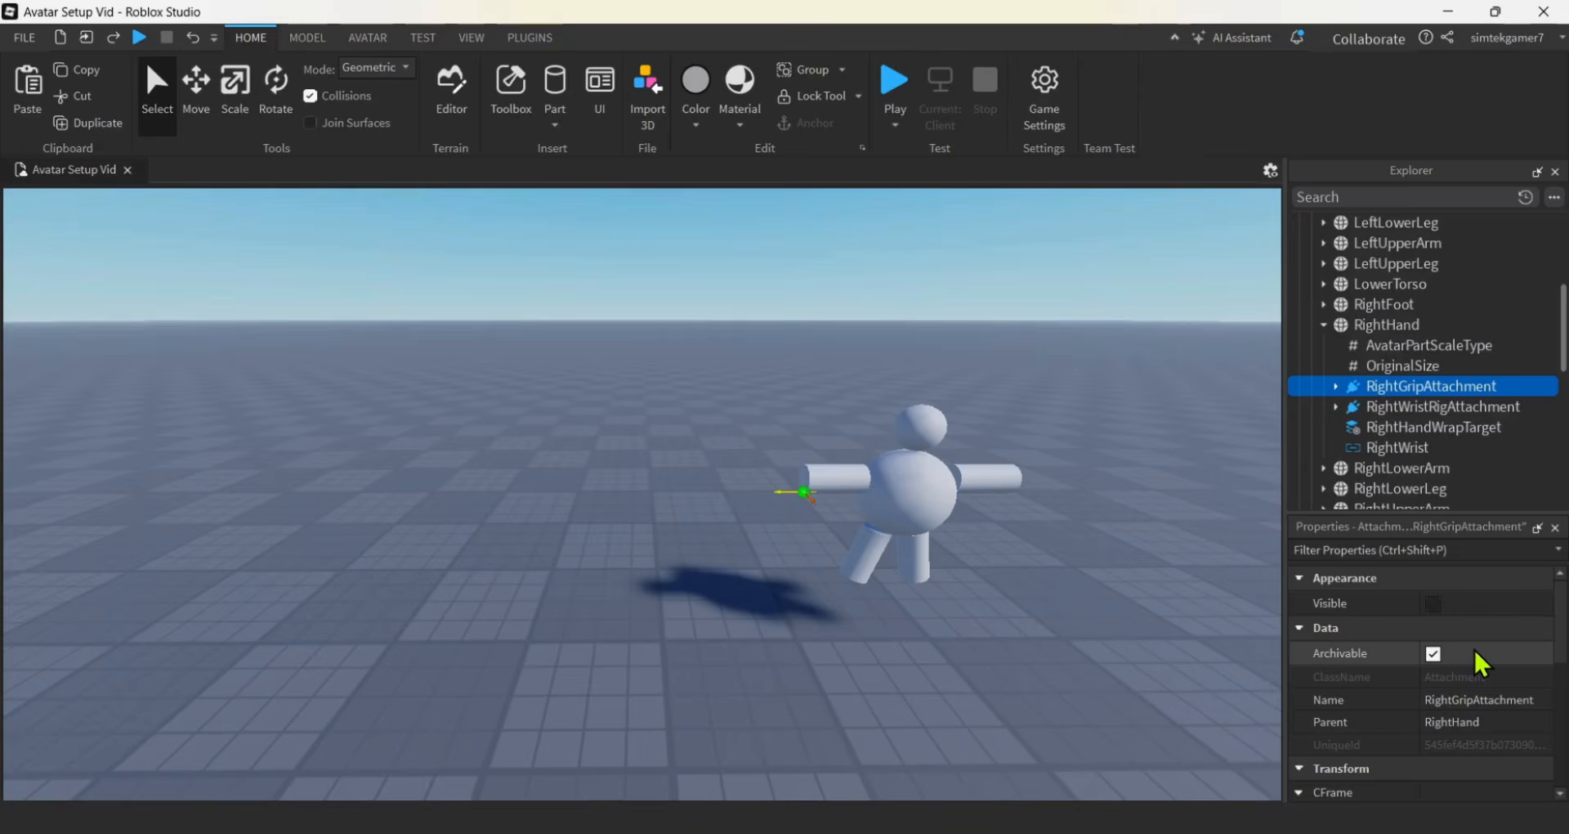
scroll(1481, 664, down, 3)
scroll(1481, 664, down, 2)
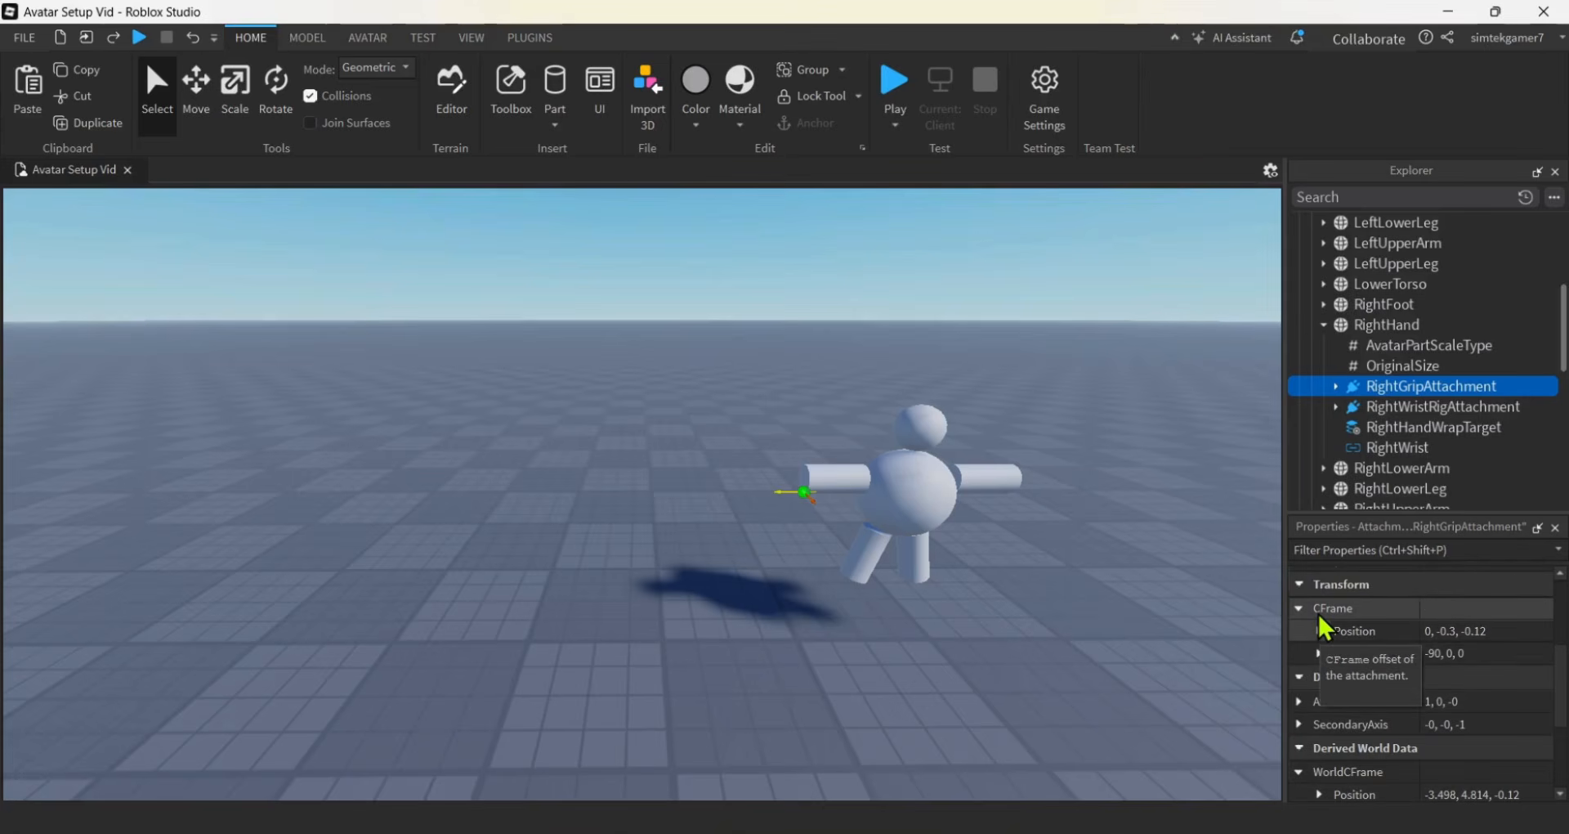
click(1431, 652)
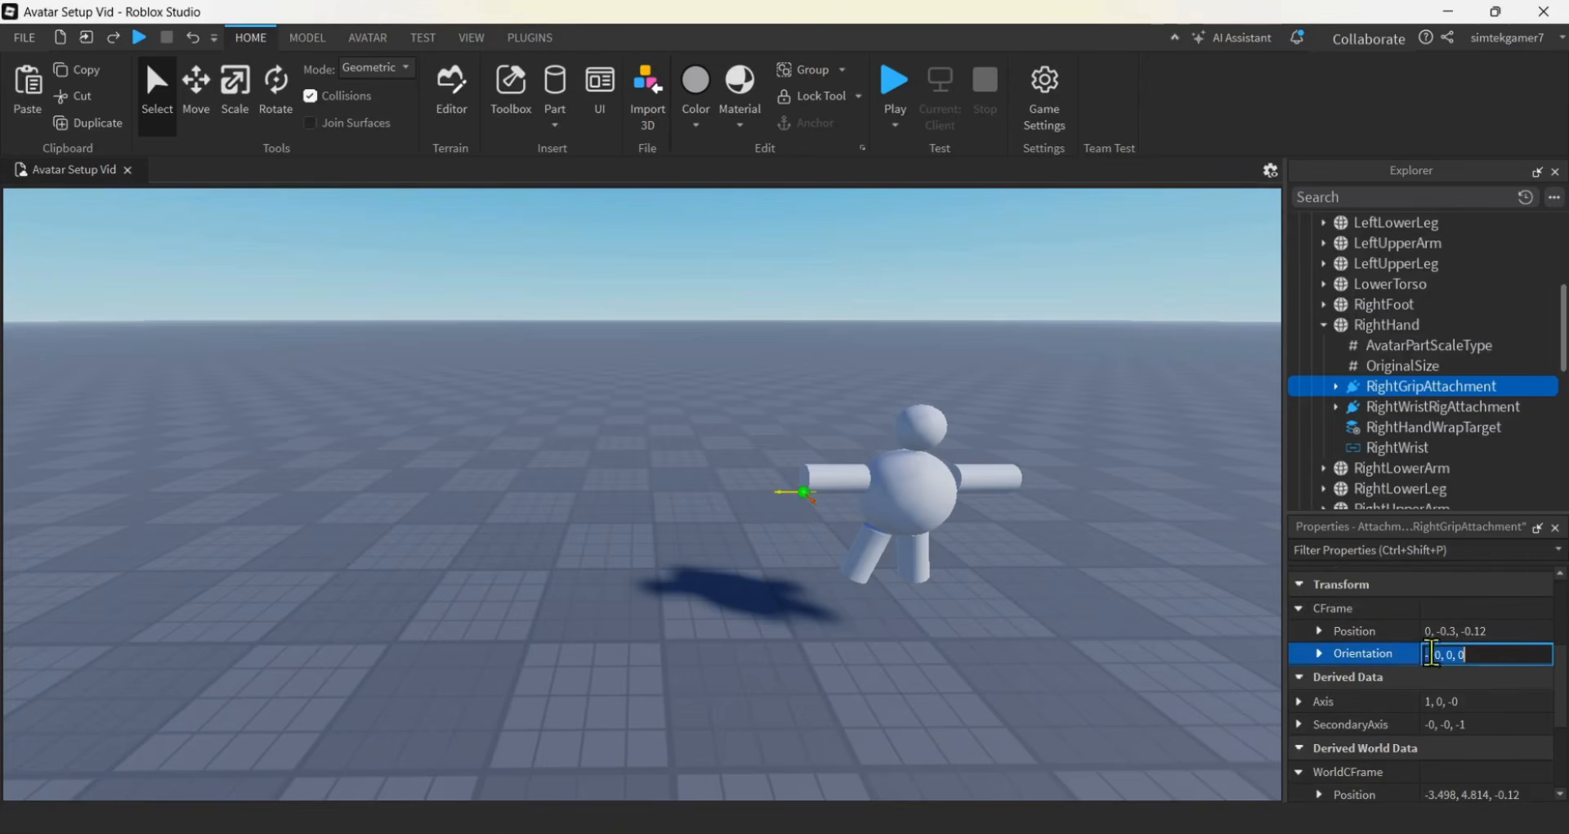
click(1488, 652)
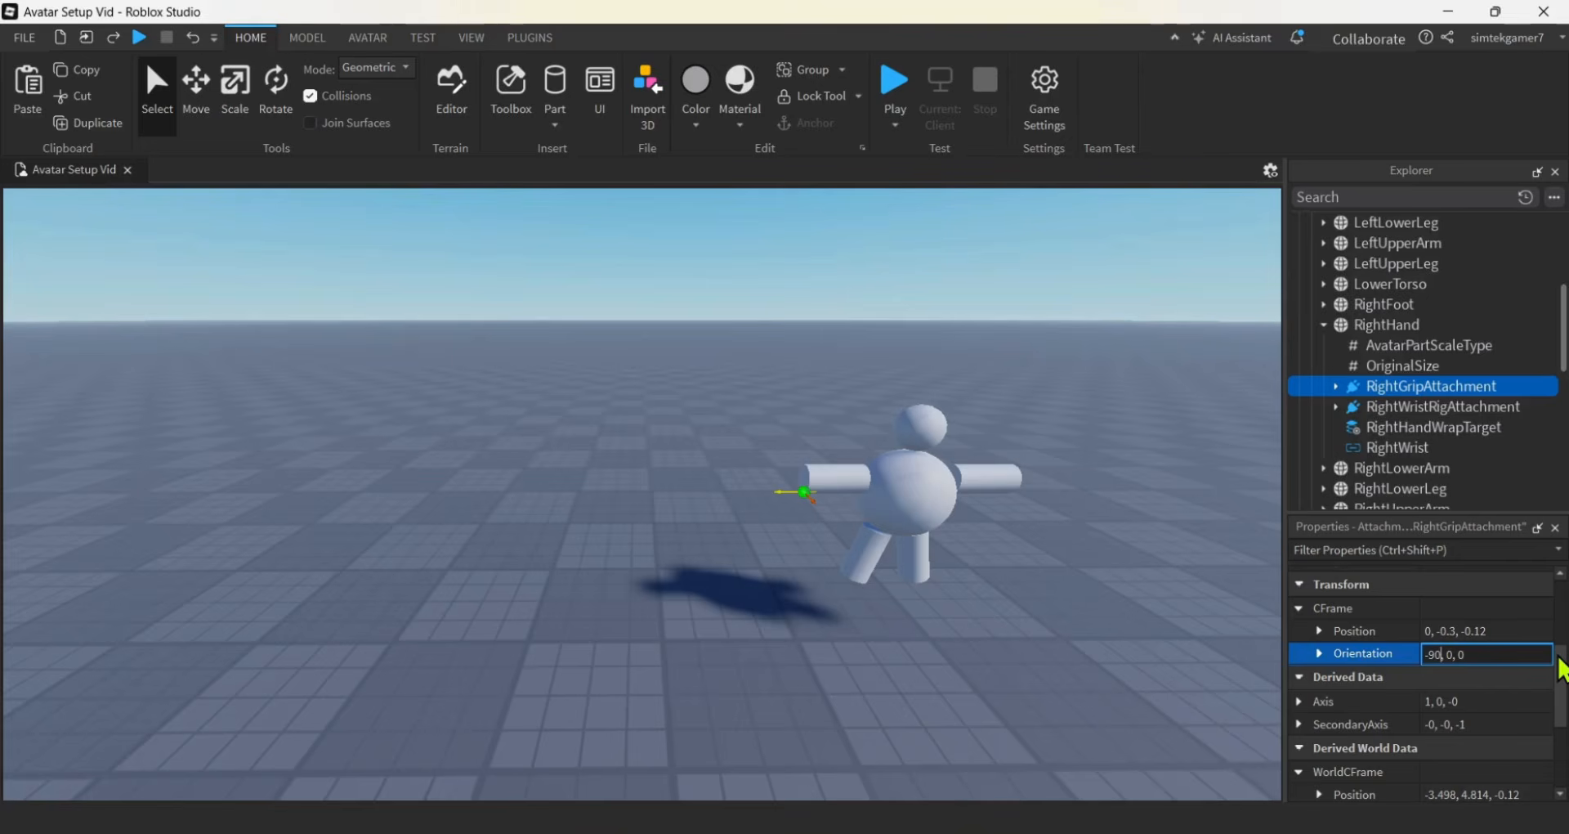
key(BackSpace)
text(15,)
key(Return)
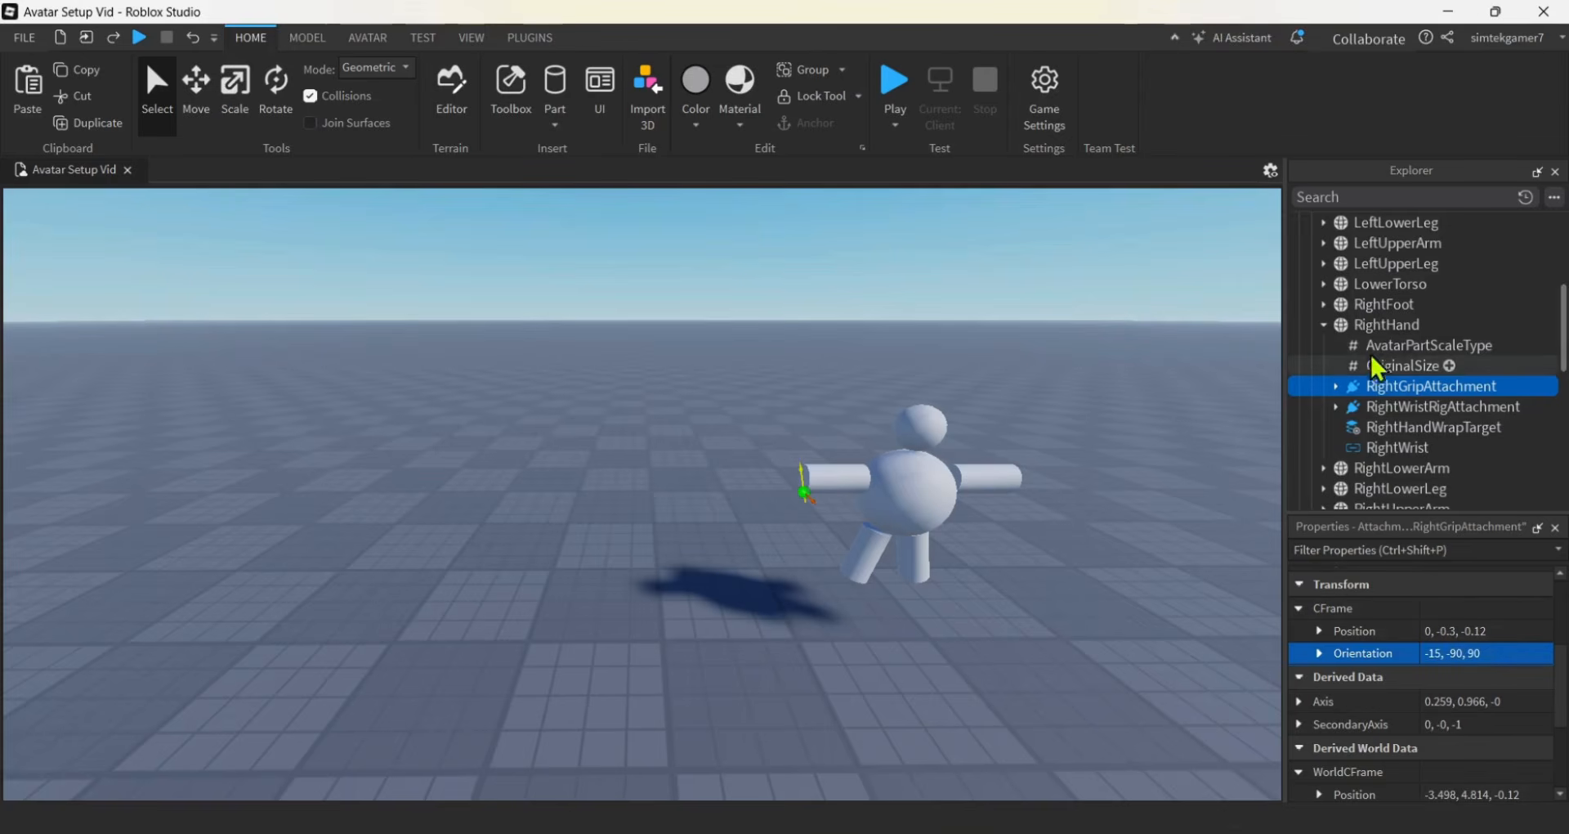
Move the Pistol into StarterCharacter to check its grip in the right hand, and return it to StarterPack
scroll(1382, 360, up, 4)
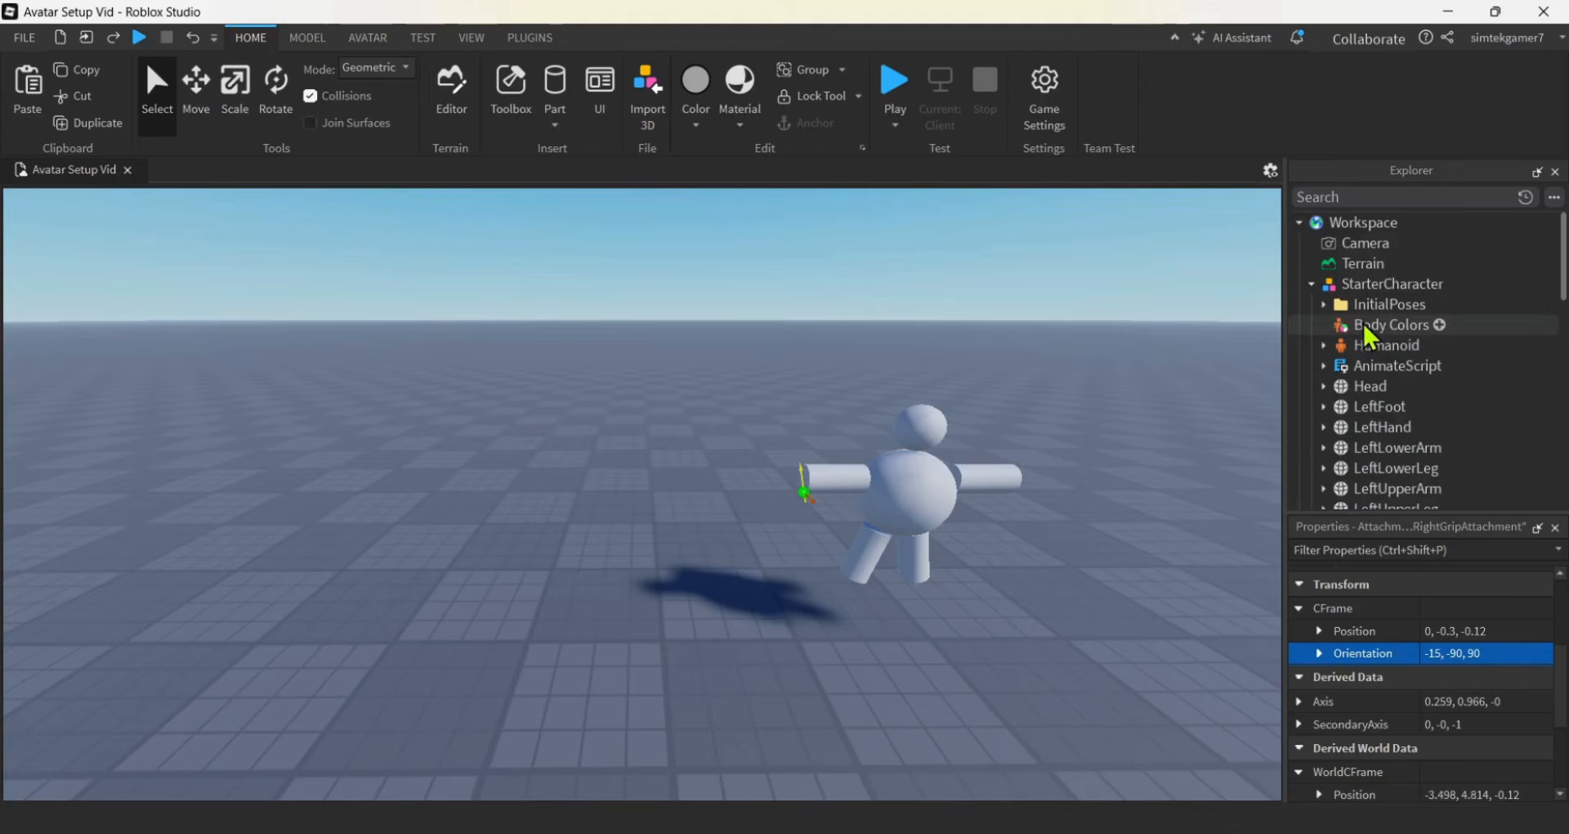
scroll(1365, 360, down, 5)
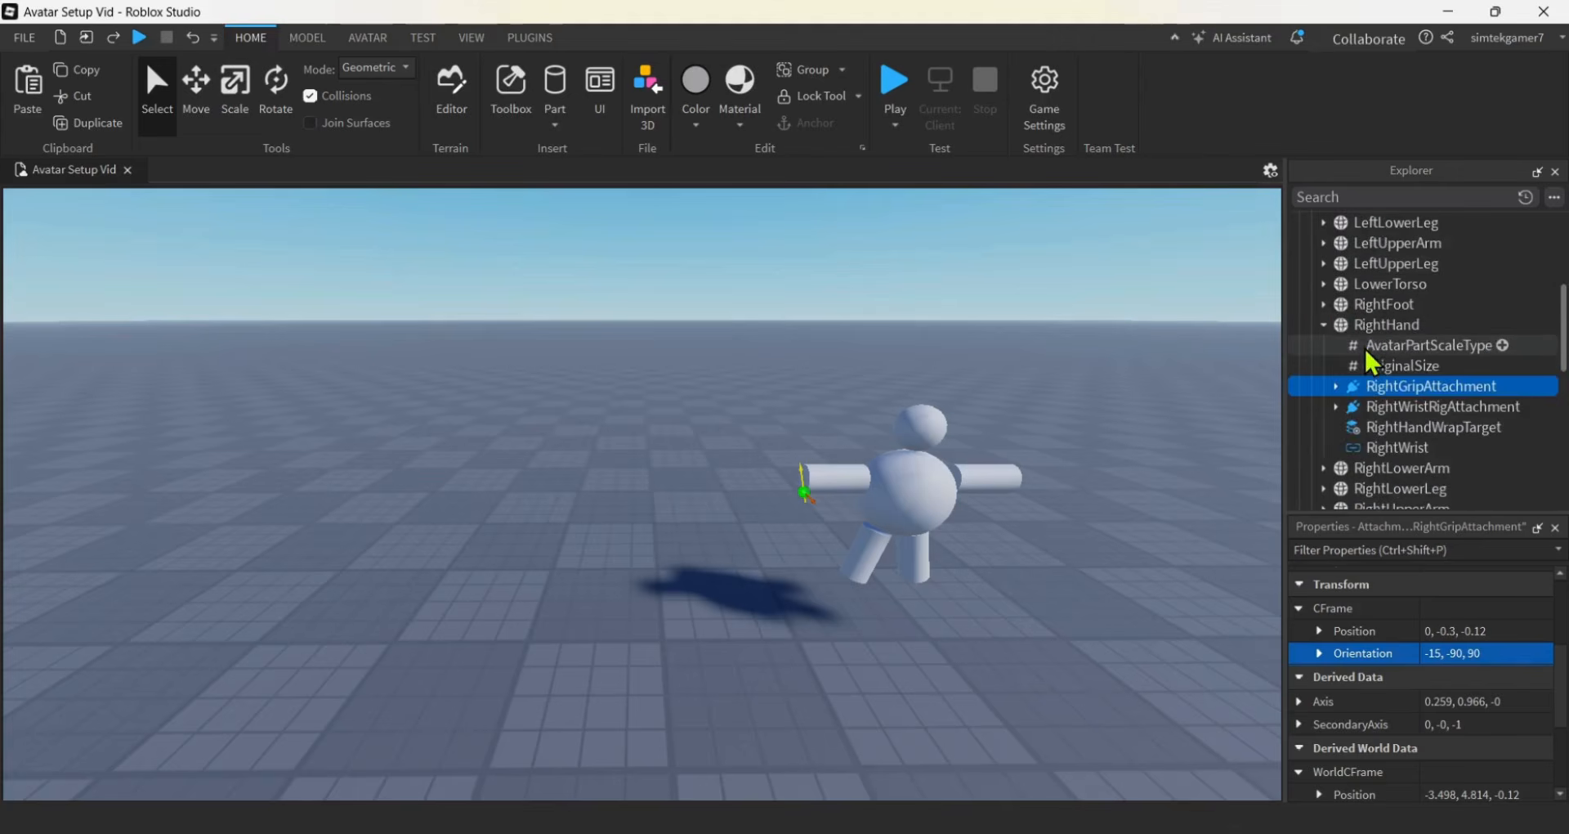
scroll(1370, 377, down, 3)
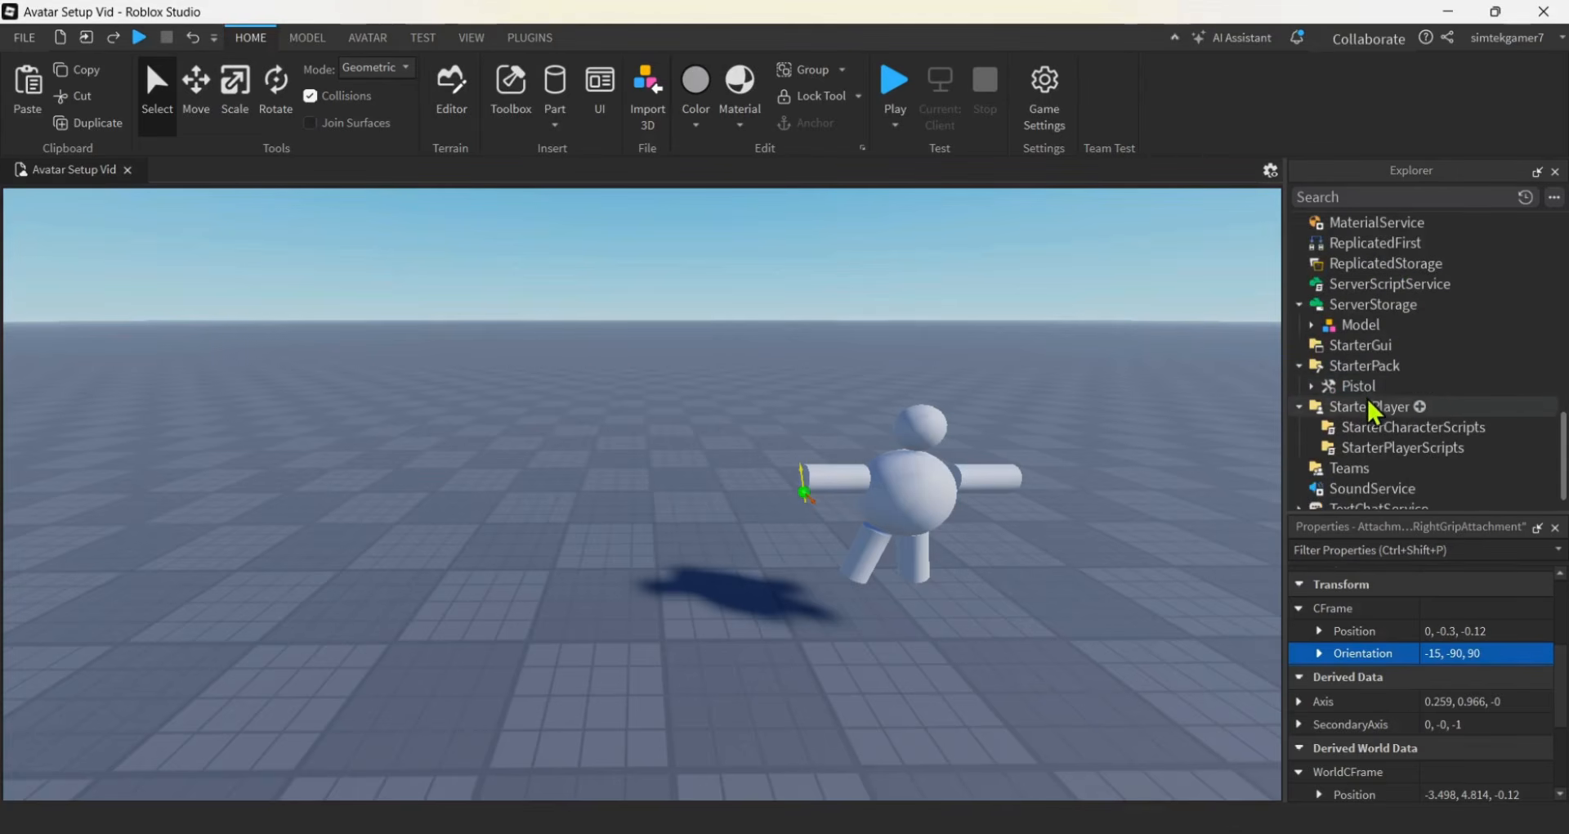
drag(1369, 391, 1394, 288)
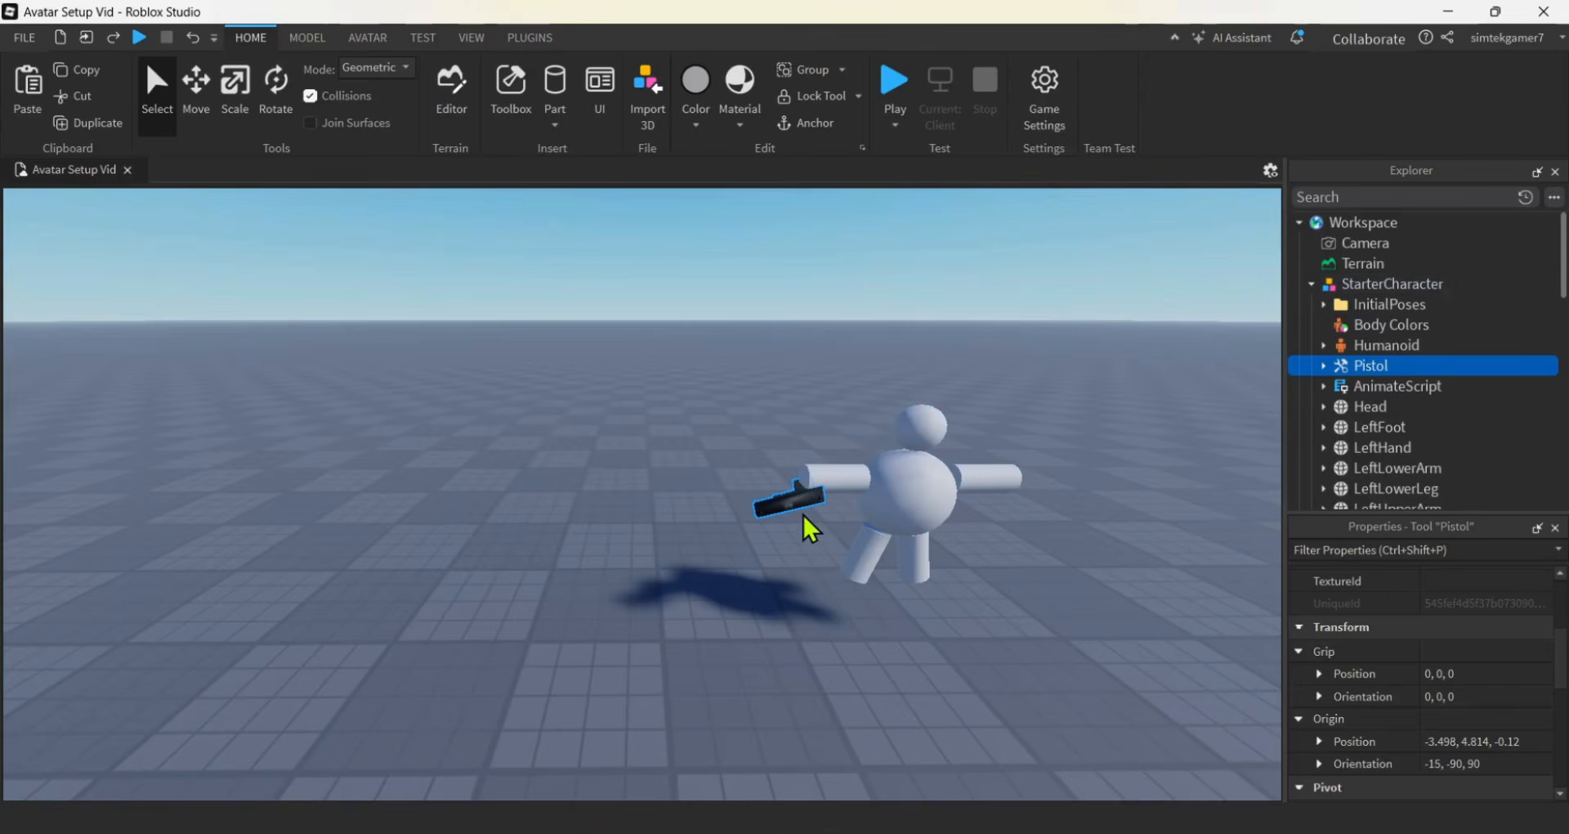
drag(1380, 399, 1378, 471)
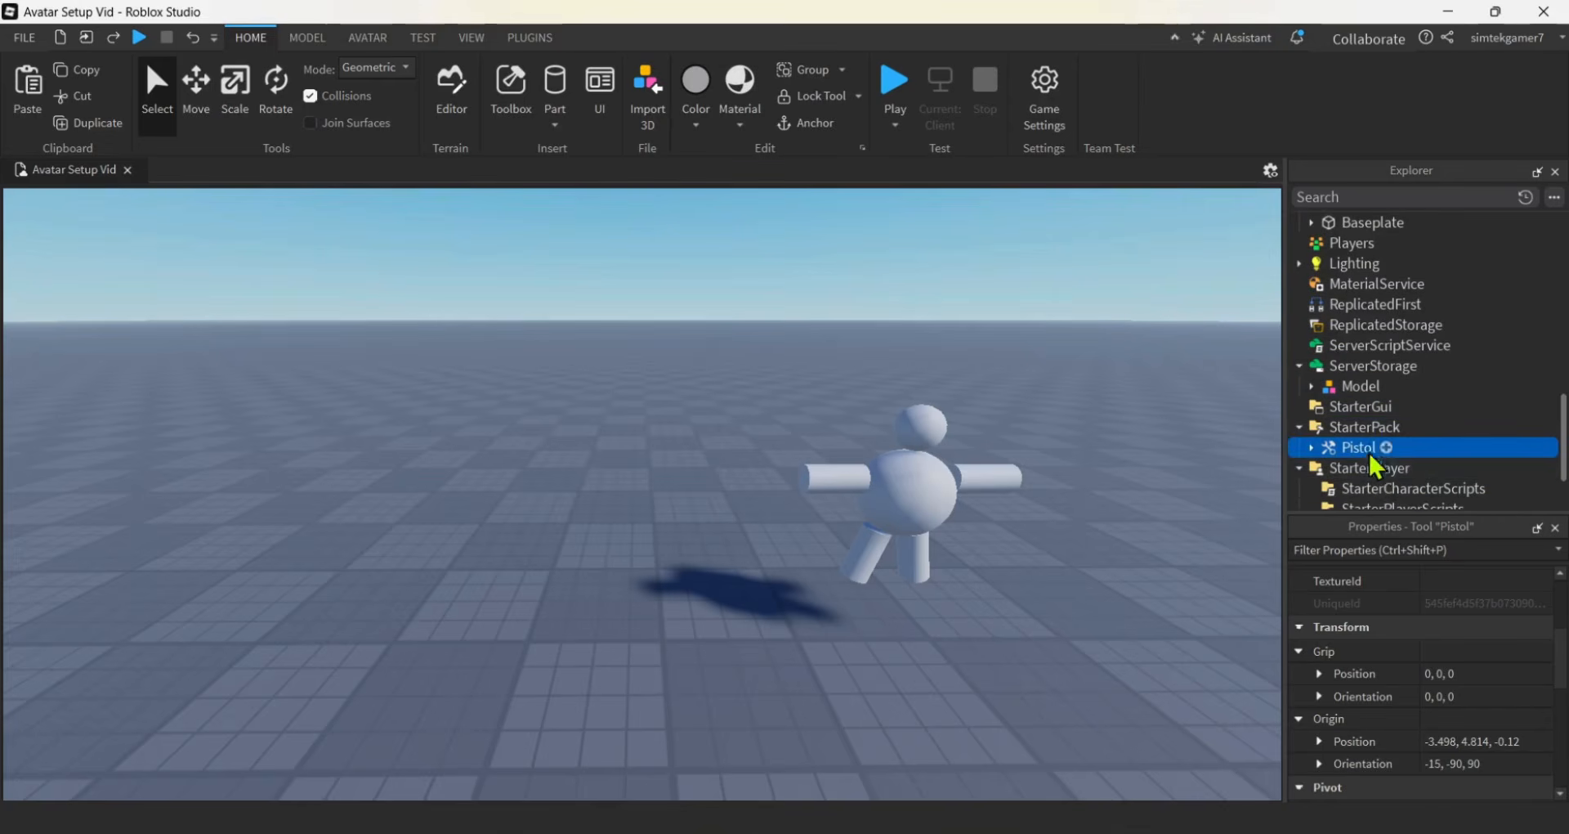
Collapse StarterCharacter and move it from Workspace back into StarterPlayer
scroll(1381, 448, up, 10)
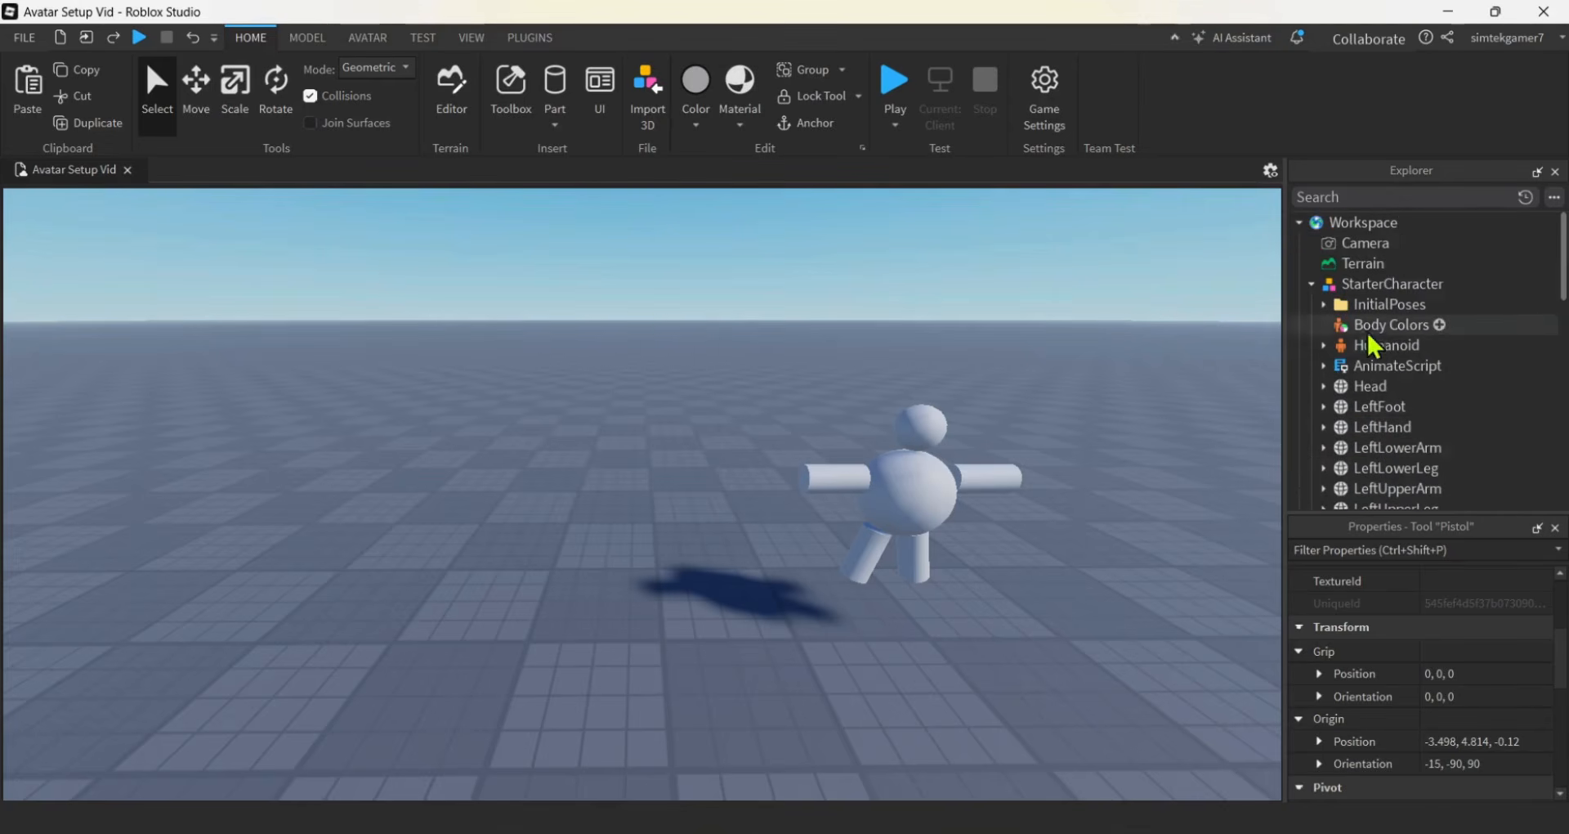
click(1311, 284)
drag(1394, 286, 1395, 392)
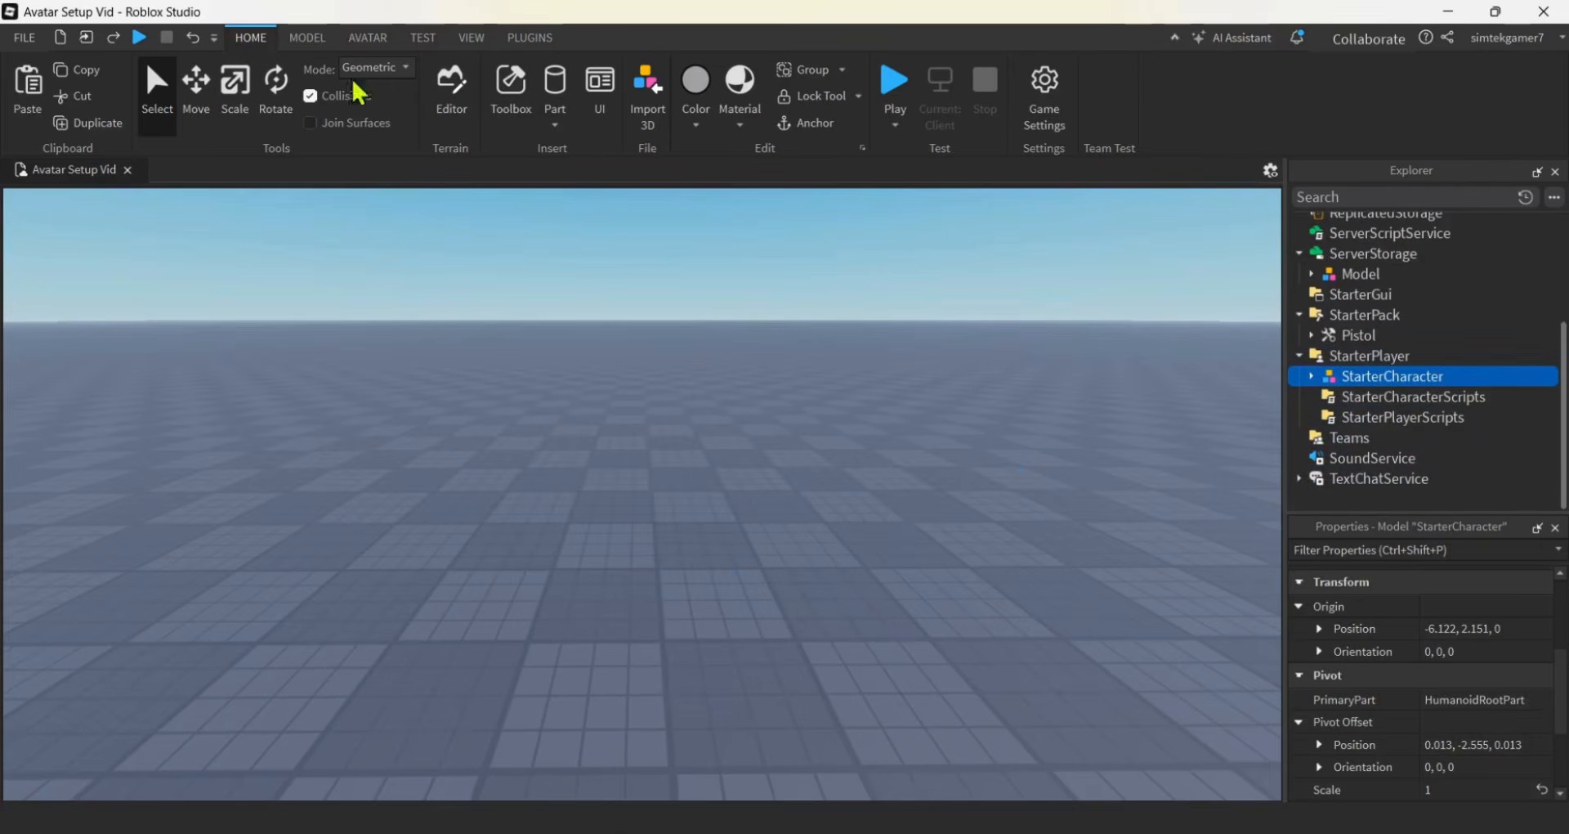
Playtest again with the Pistol equipped, walk the character around to check the adjusted grip, and stop the test
click(894, 82)
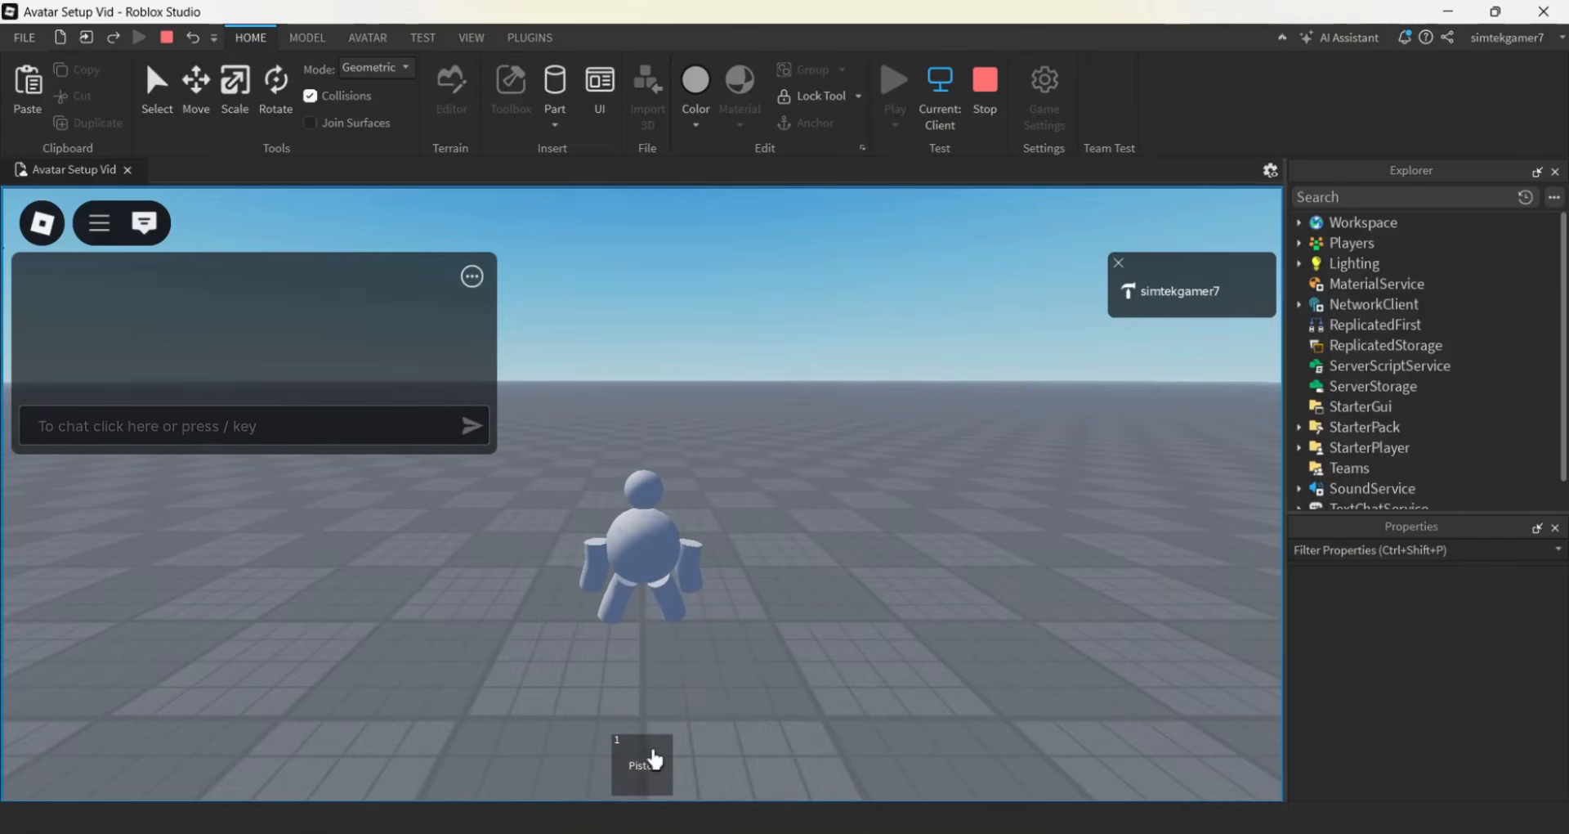
click(647, 756)
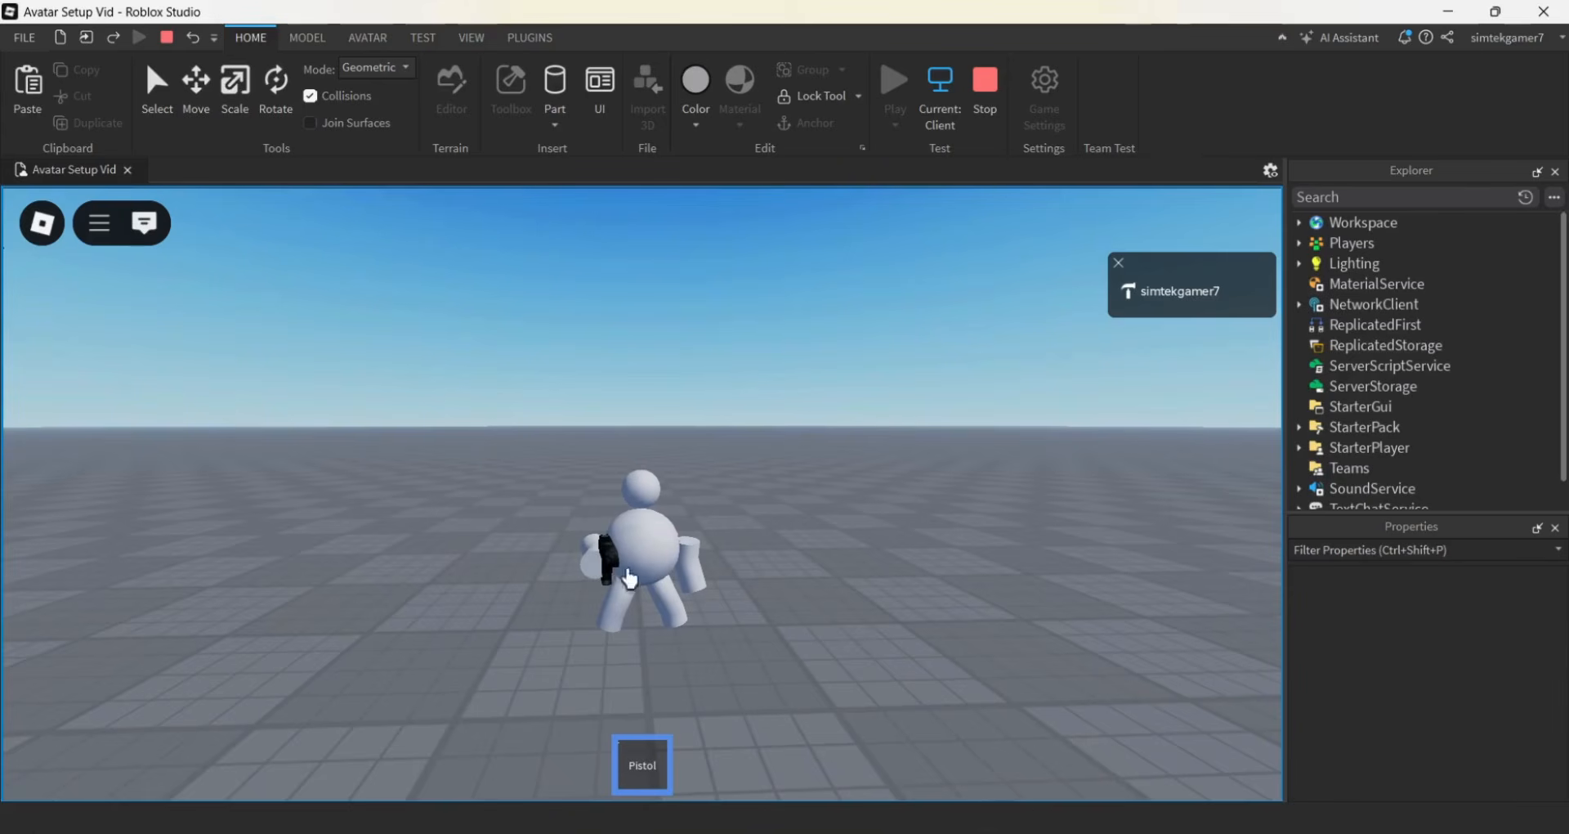
key(w)
right_drag(804, 642, 798, 578)
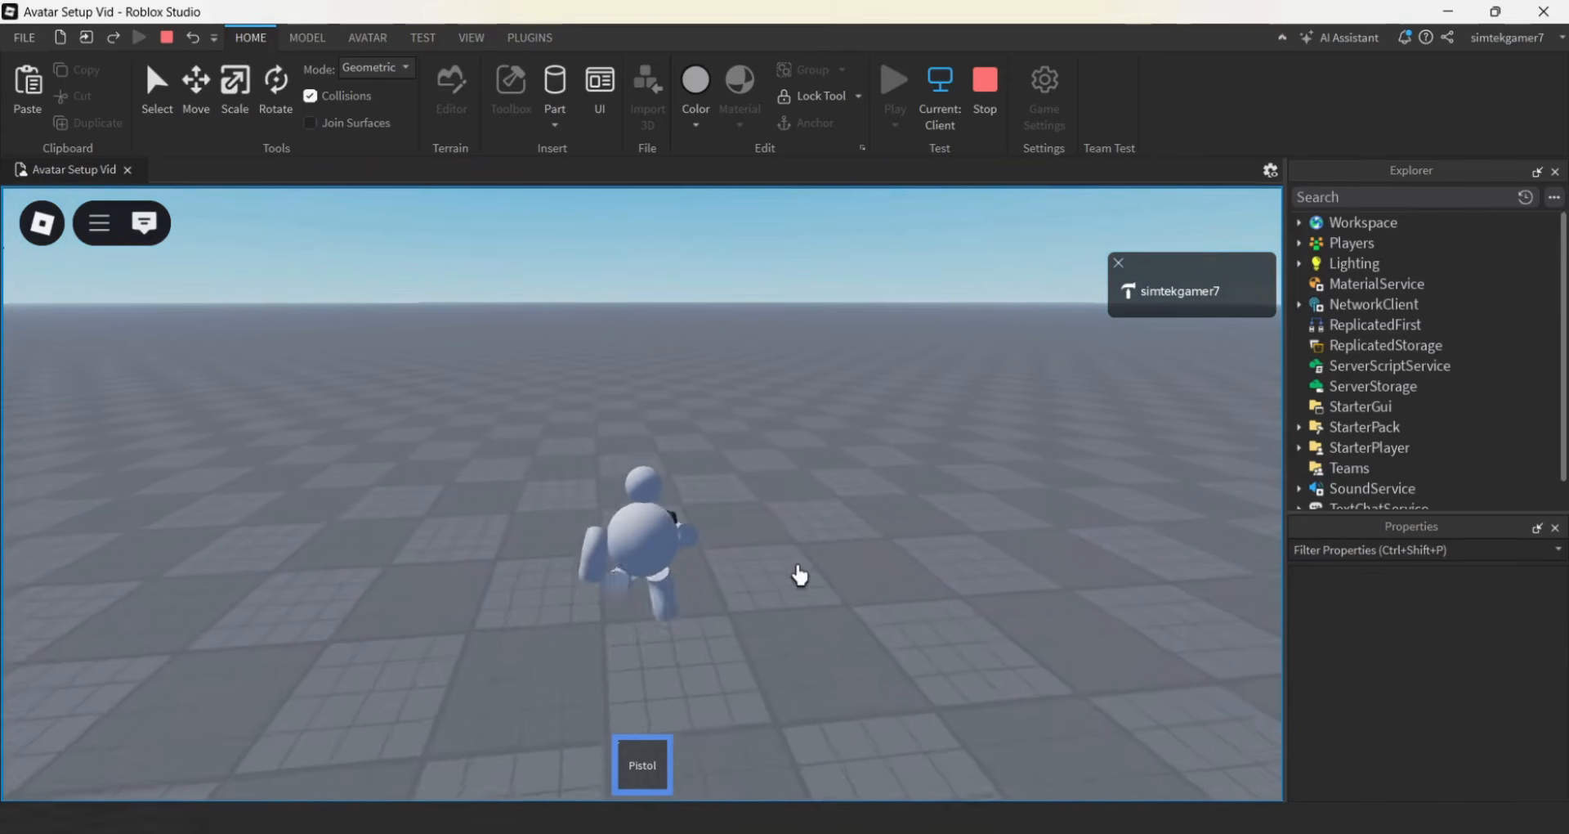
right_drag(799, 459, 799, 459)
key(w)
right_drag(845, 379, 846, 378)
key(w)
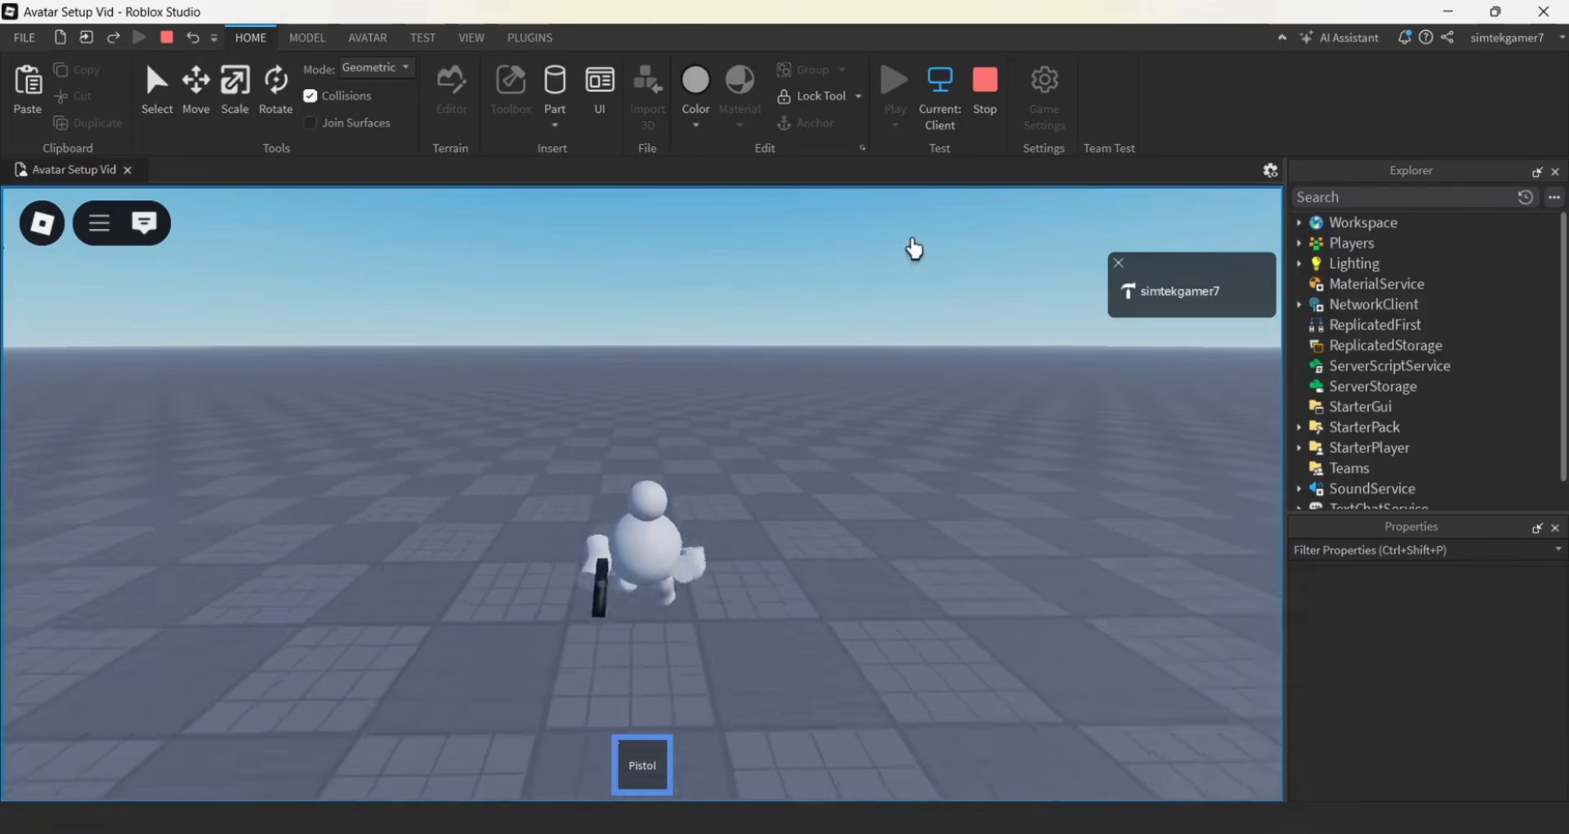
click(987, 89)
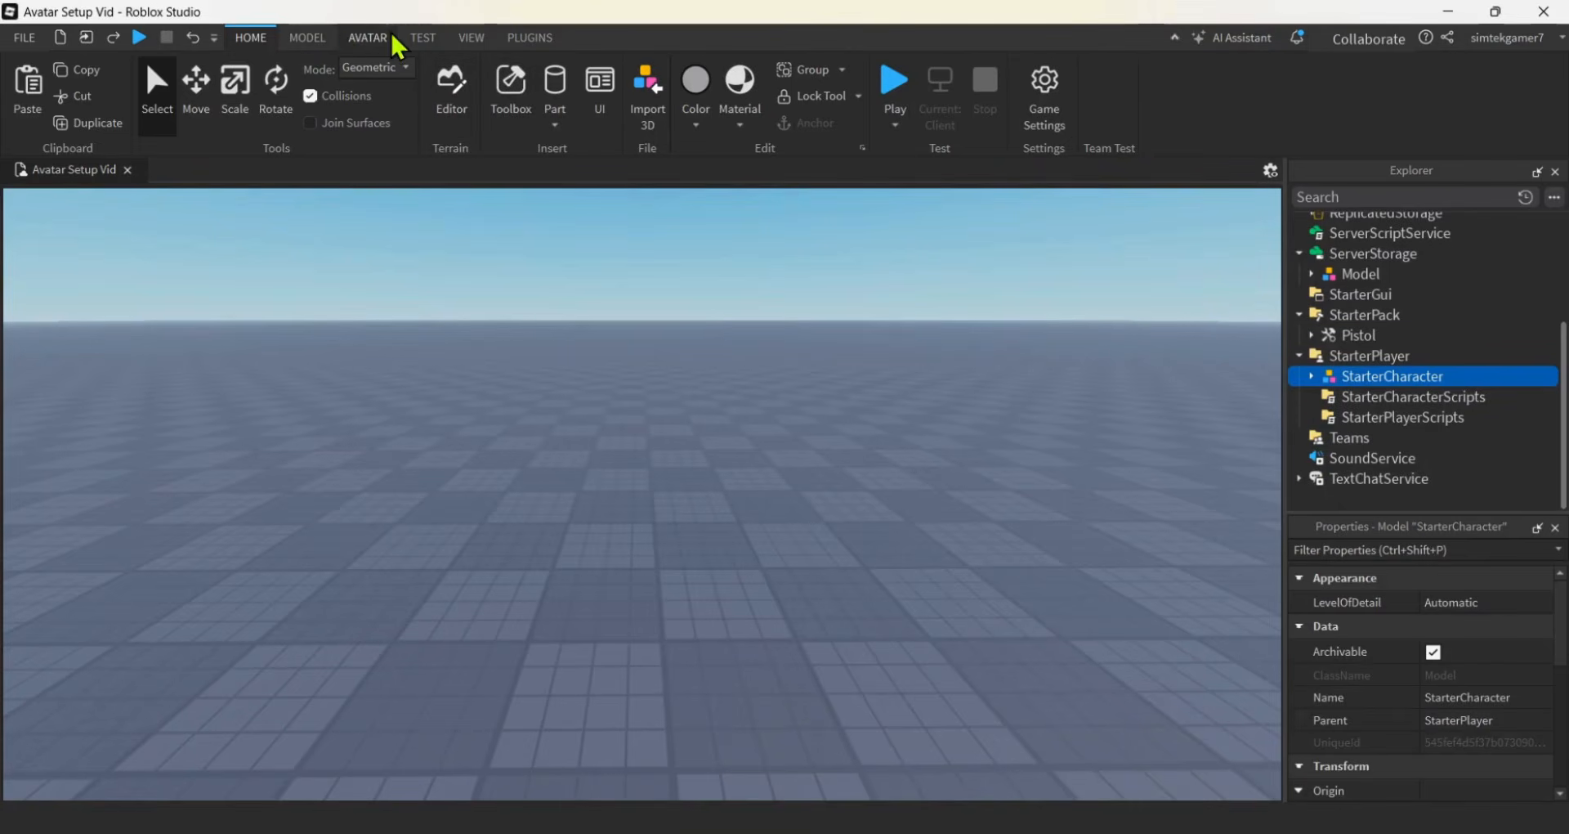
Bring up the avatar tools
click(378, 42)
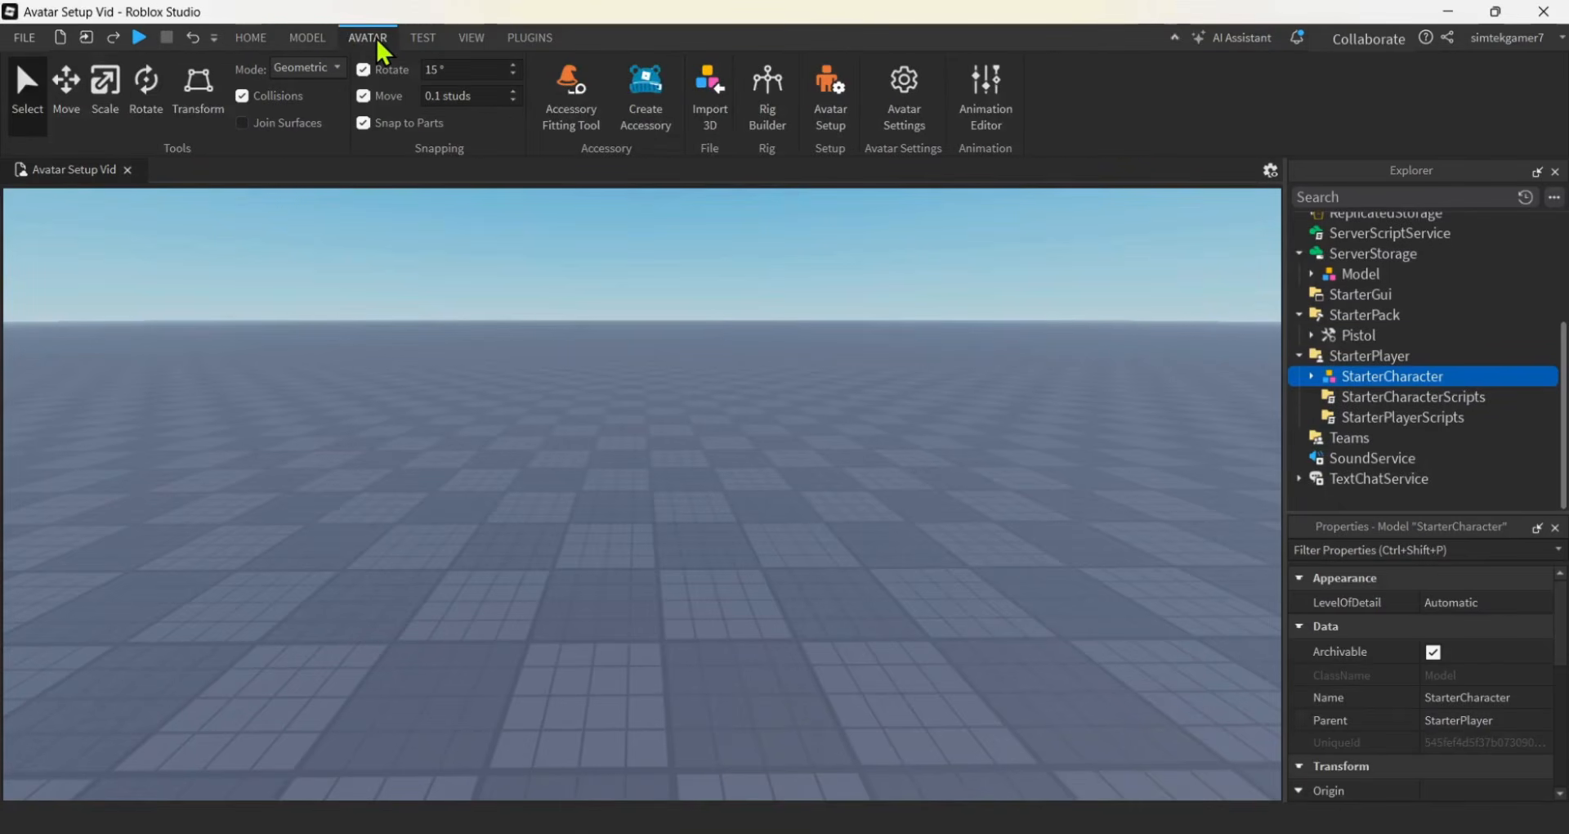